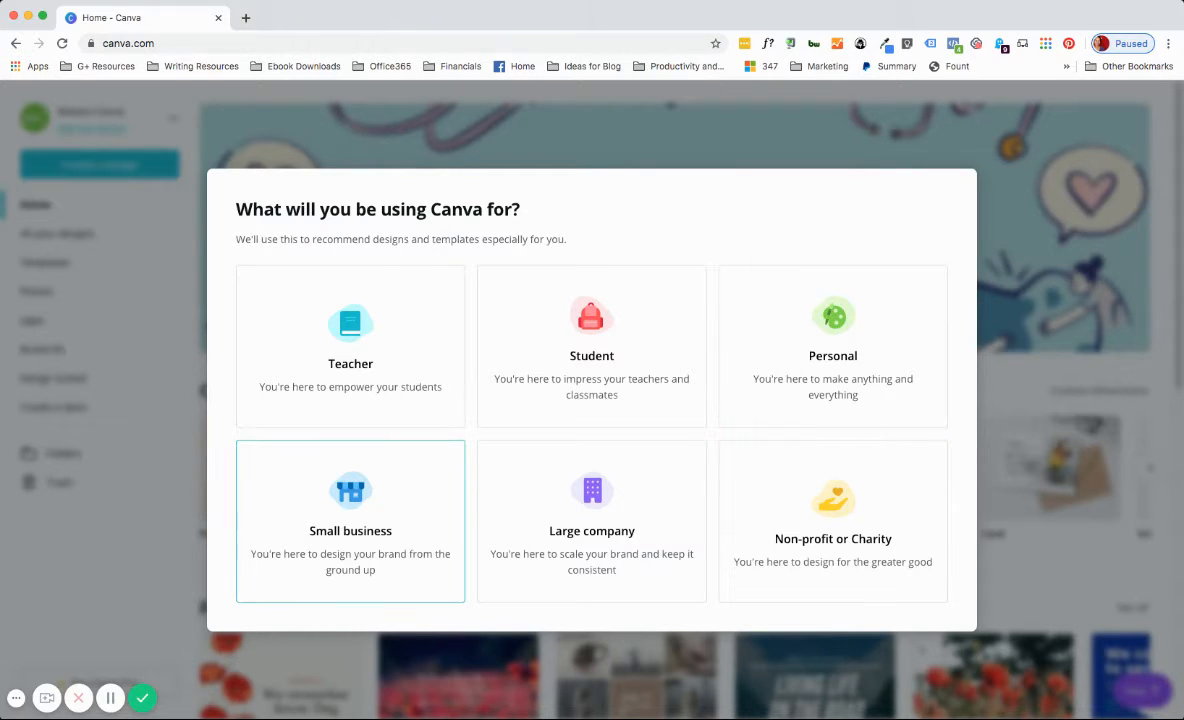
Choose Small business as the intended use of the account and decline the free Canva Pro trial
{"action": "left_click", "coordinate": [350, 521]}
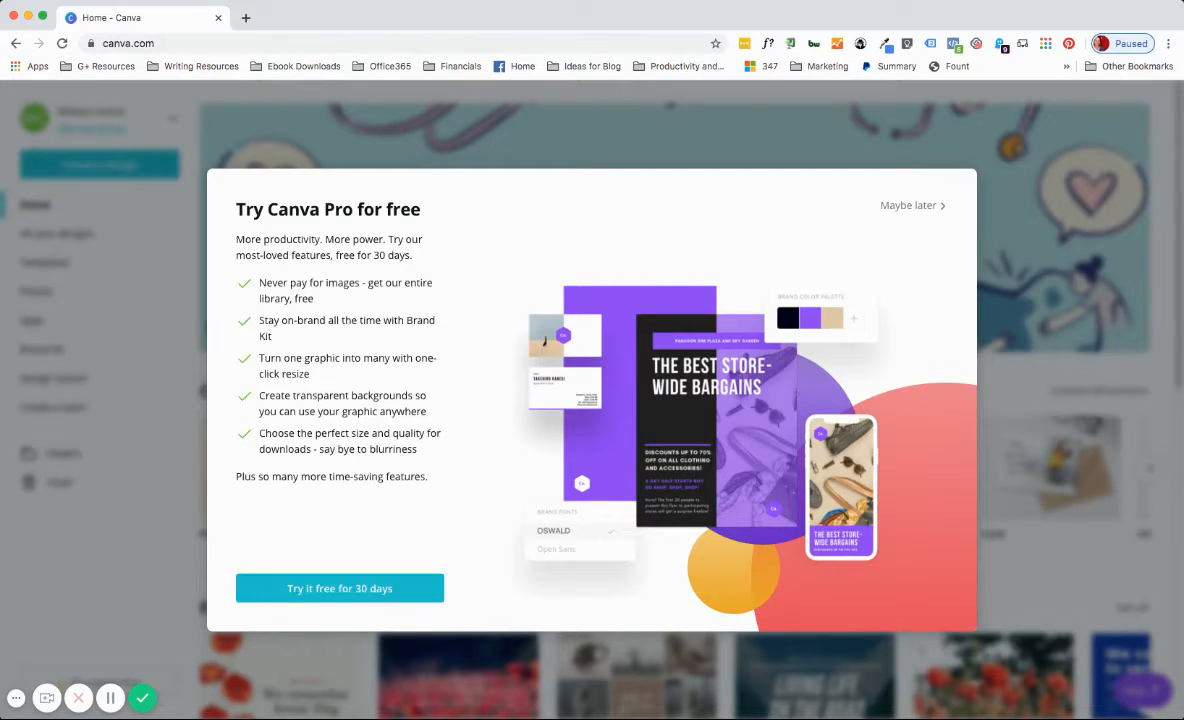
{"action": "left_click", "coordinate": [340, 588]}
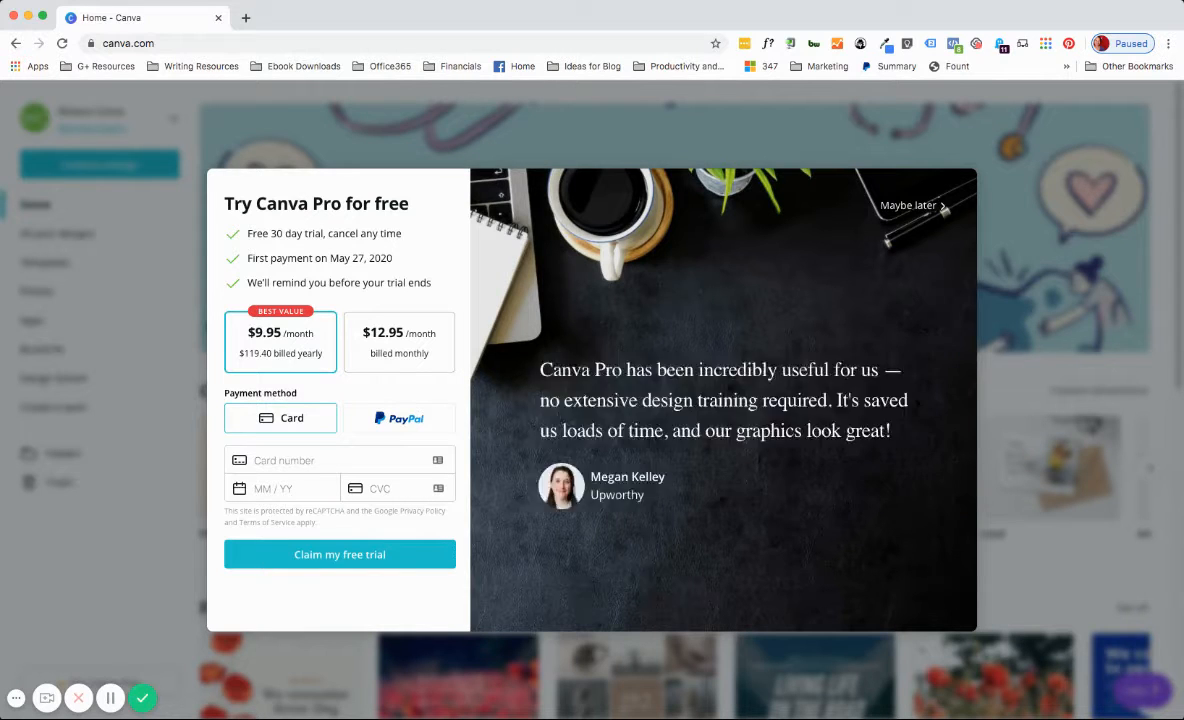
{"action": "left_click", "coordinate": [912, 206]}
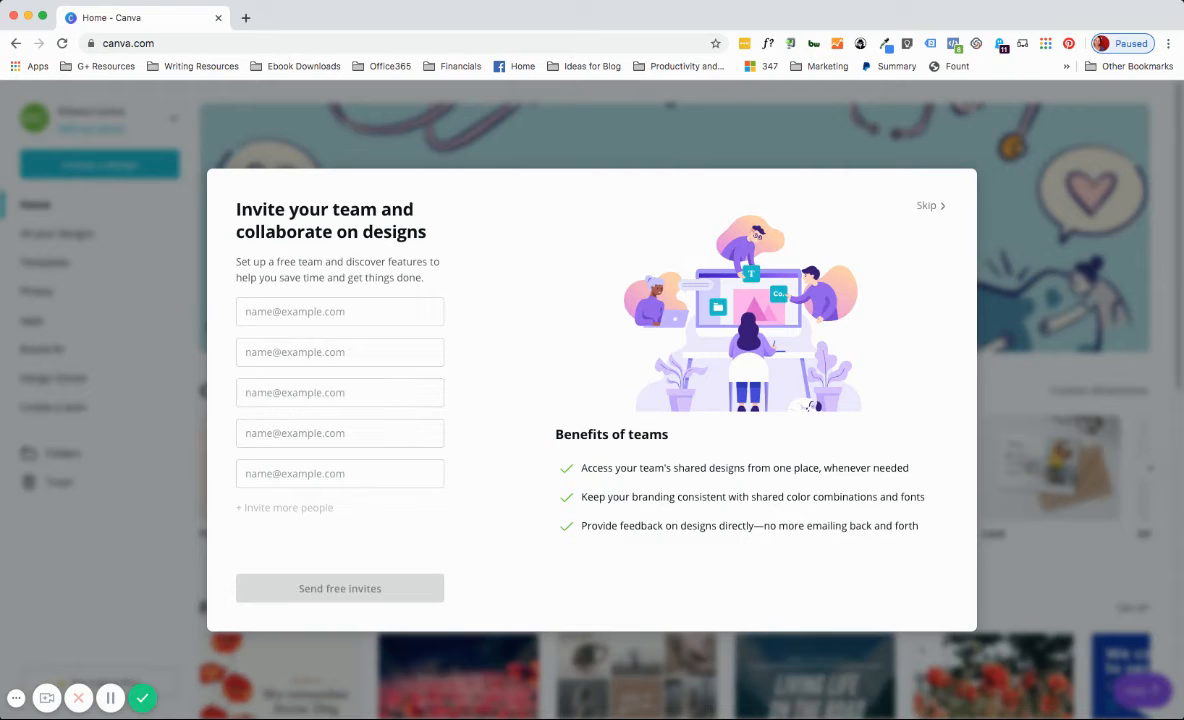
Skip inviting team members and start a new Logo design
{"action": "left_click", "coordinate": [929, 206]}
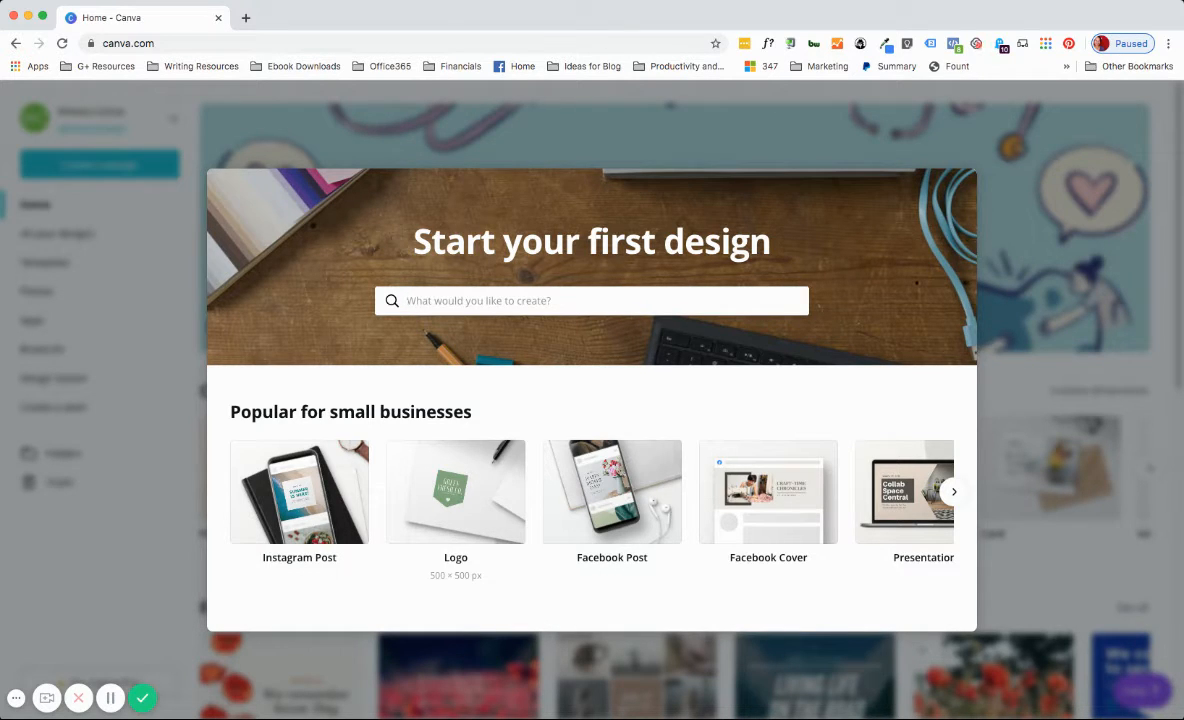
{"action": "left_click", "coordinate": [456, 493]}
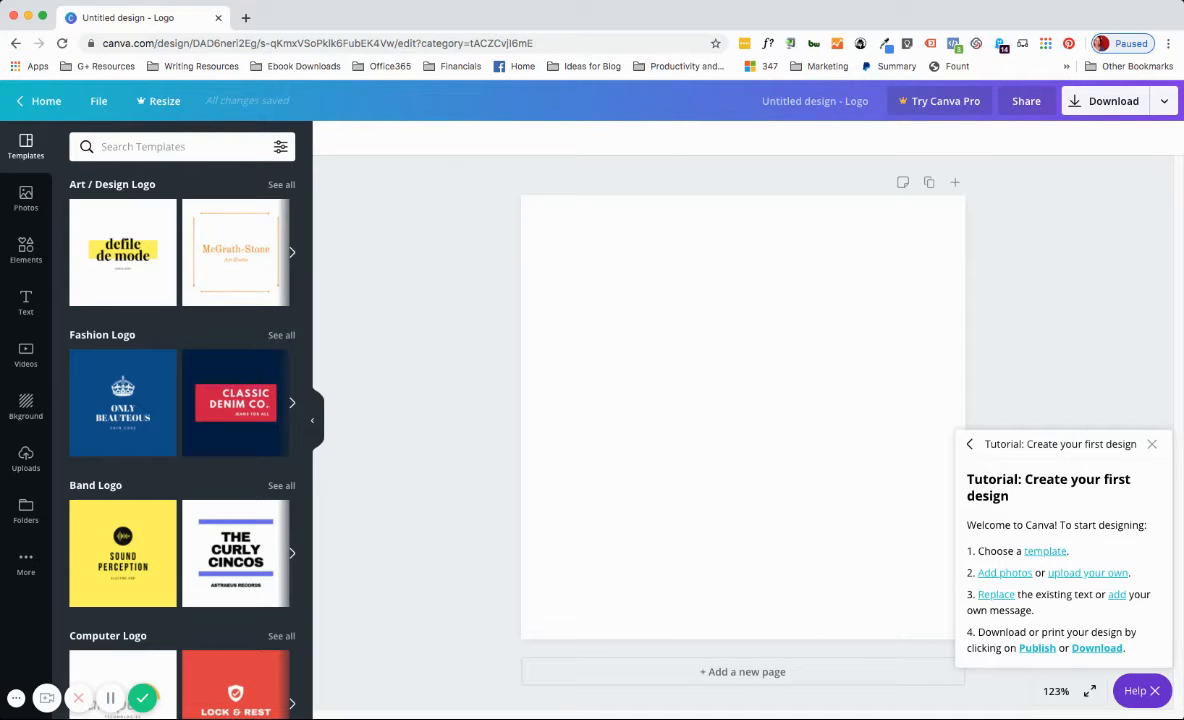
Look through the logo template categories and the mixed logo templates listed below them
{"action": "scroll", "coordinate": [119, 504], "scroll_direction": "down", "scroll_amount": 5}
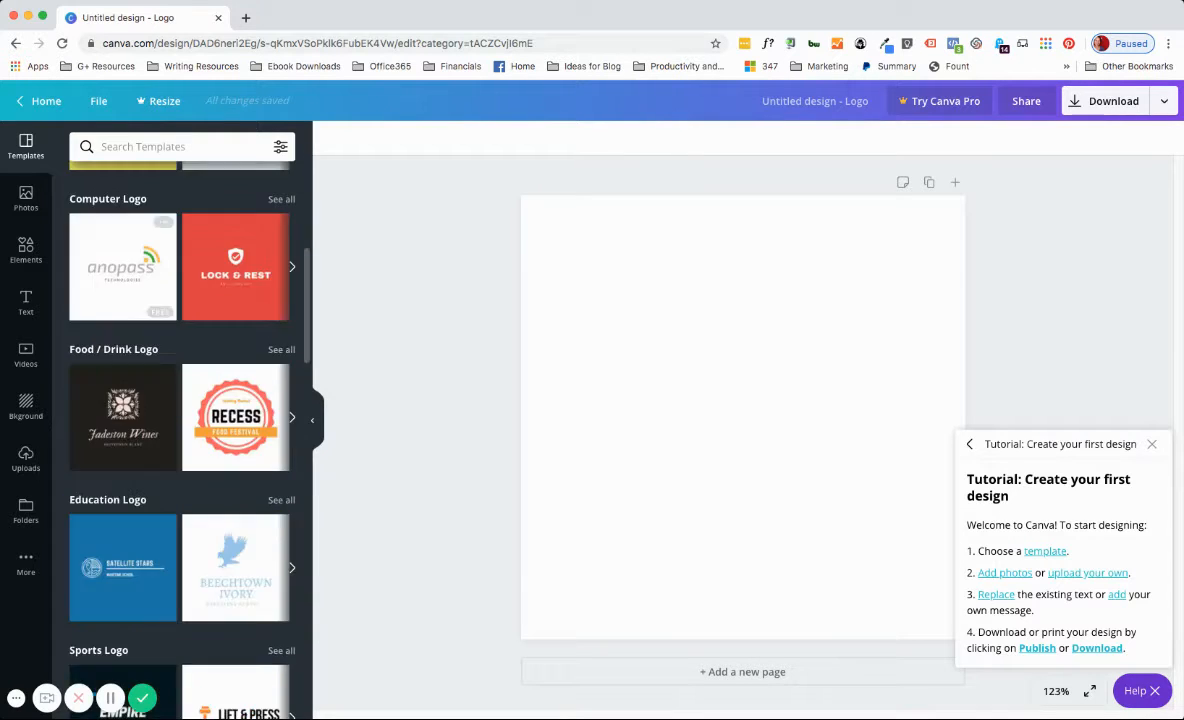
{"action": "scroll", "coordinate": [180, 420], "scroll_direction": "down", "scroll_amount": 3}
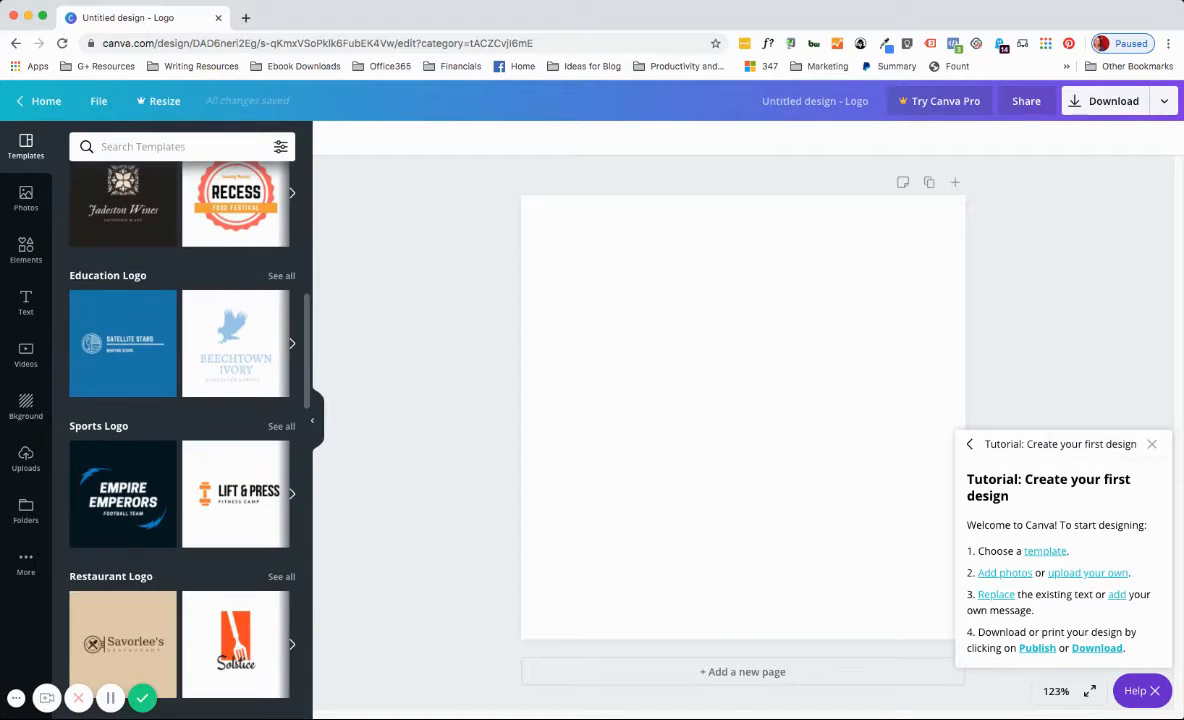
{"action": "scroll", "coordinate": [180, 420], "scroll_direction": "down", "scroll_amount": 8}
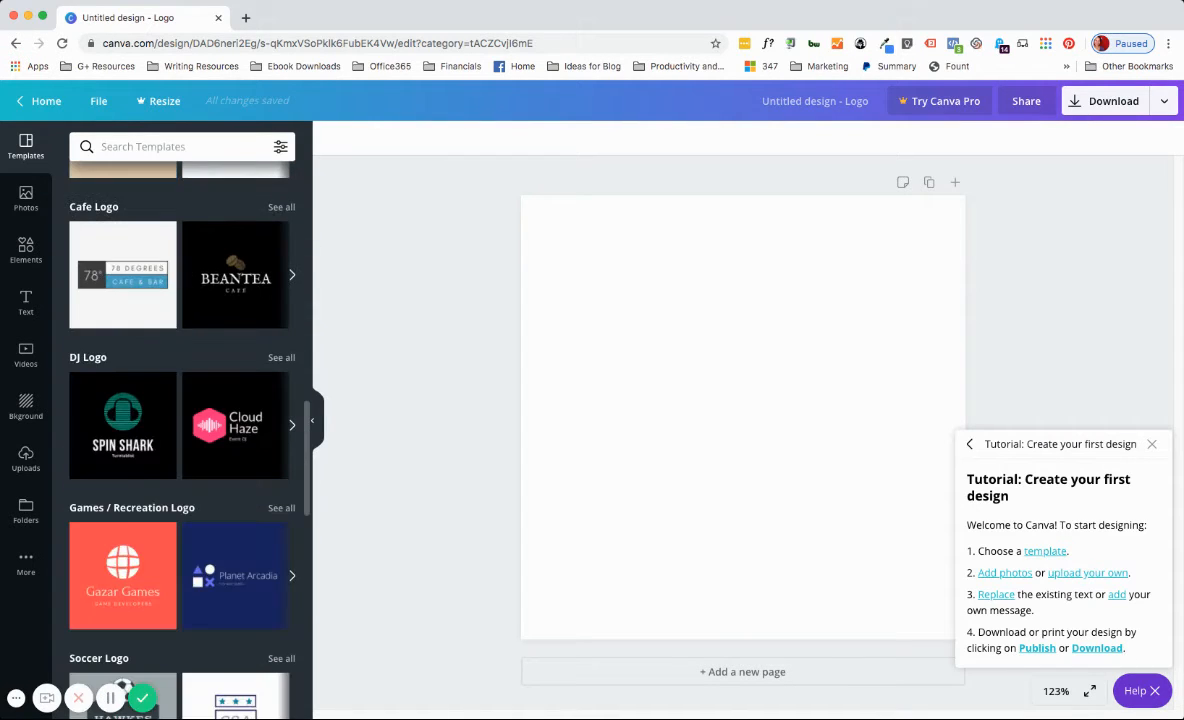
{"action": "scroll", "coordinate": [180, 420], "scroll_direction": "down", "scroll_amount": 3}
{"action": "scroll", "coordinate": [180, 420], "scroll_direction": "down", "scroll_amount": 14}
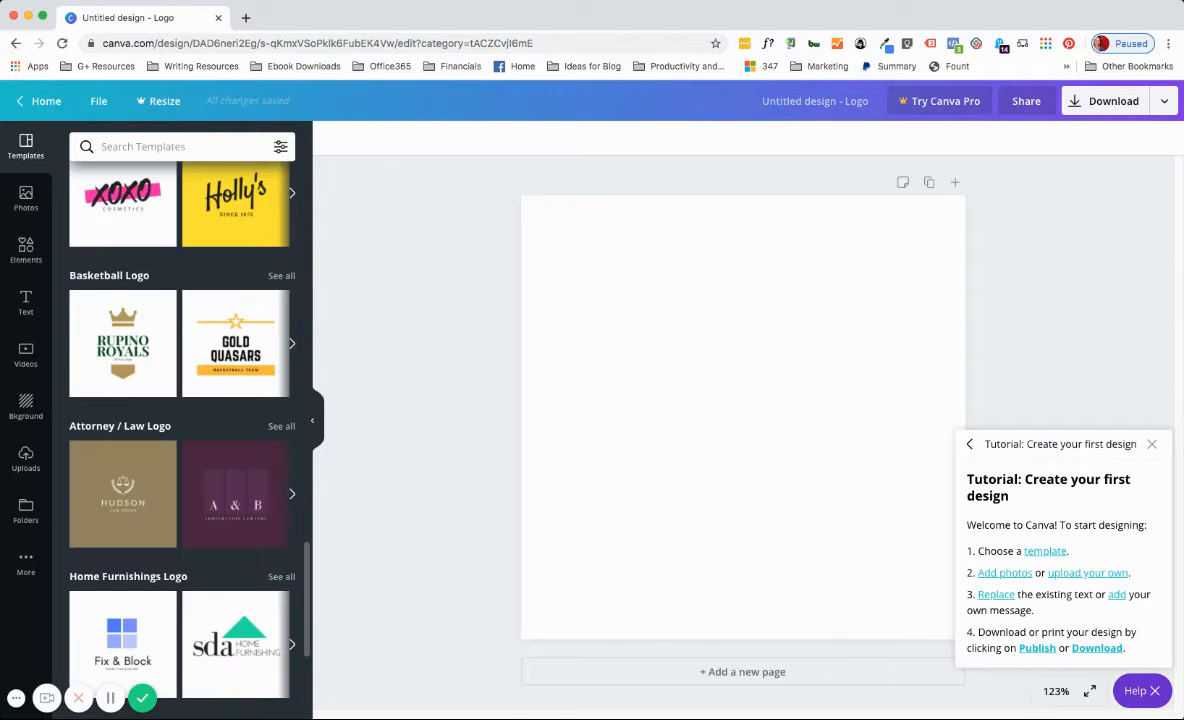
{"action": "scroll", "coordinate": [182, 420], "scroll_direction": "down", "scroll_amount": 6}
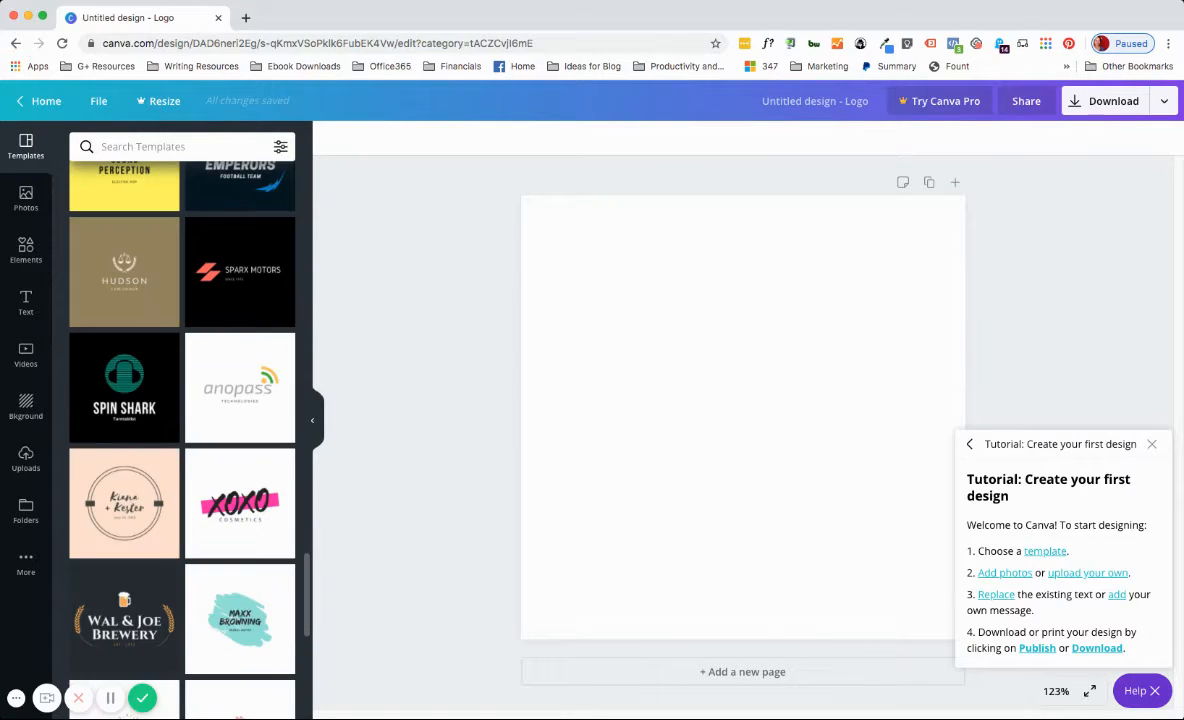
{"action": "scroll", "coordinate": [182, 420], "scroll_direction": "down", "scroll_amount": 8}
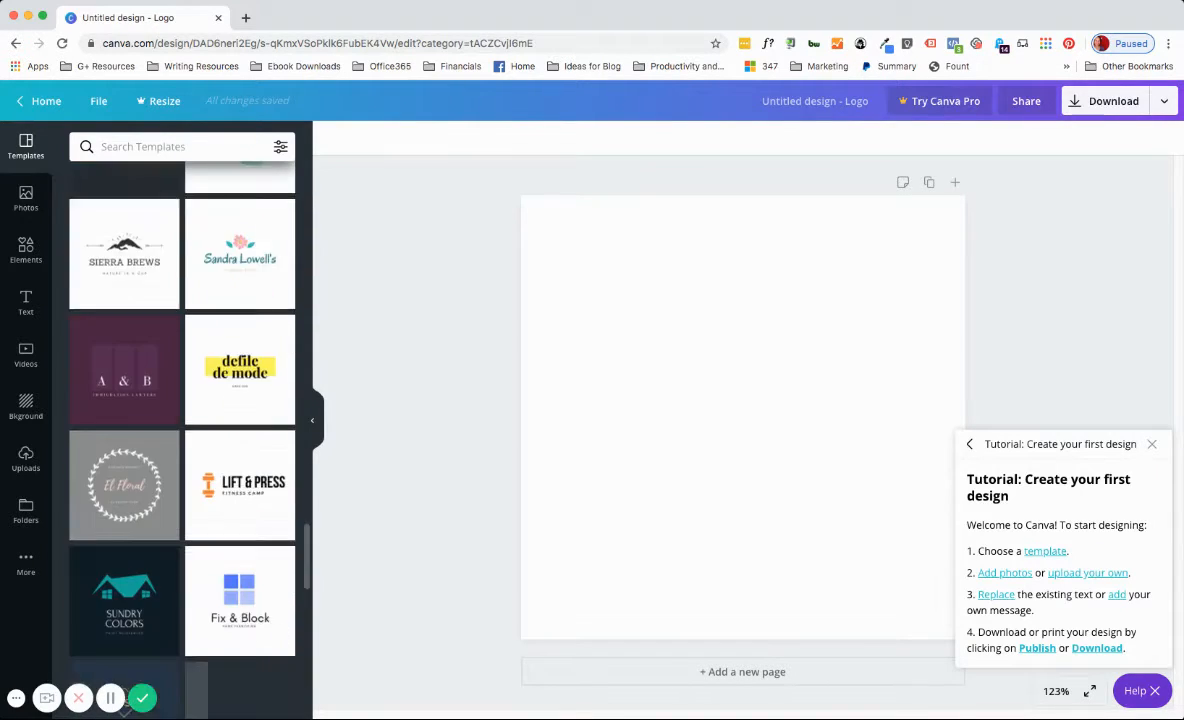
{"action": "scroll", "coordinate": [124, 494], "scroll_direction": "down", "scroll_amount": 10}
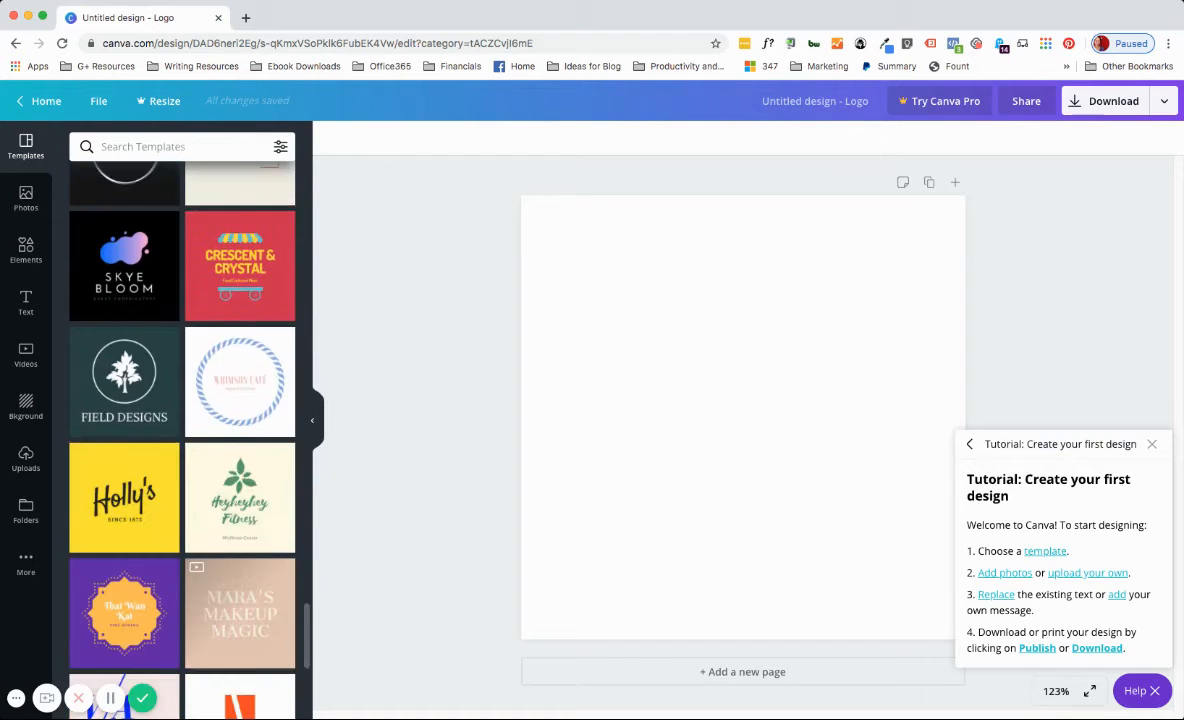
{"action": "scroll", "coordinate": [164, 503], "scroll_direction": "down", "scroll_amount": 7}
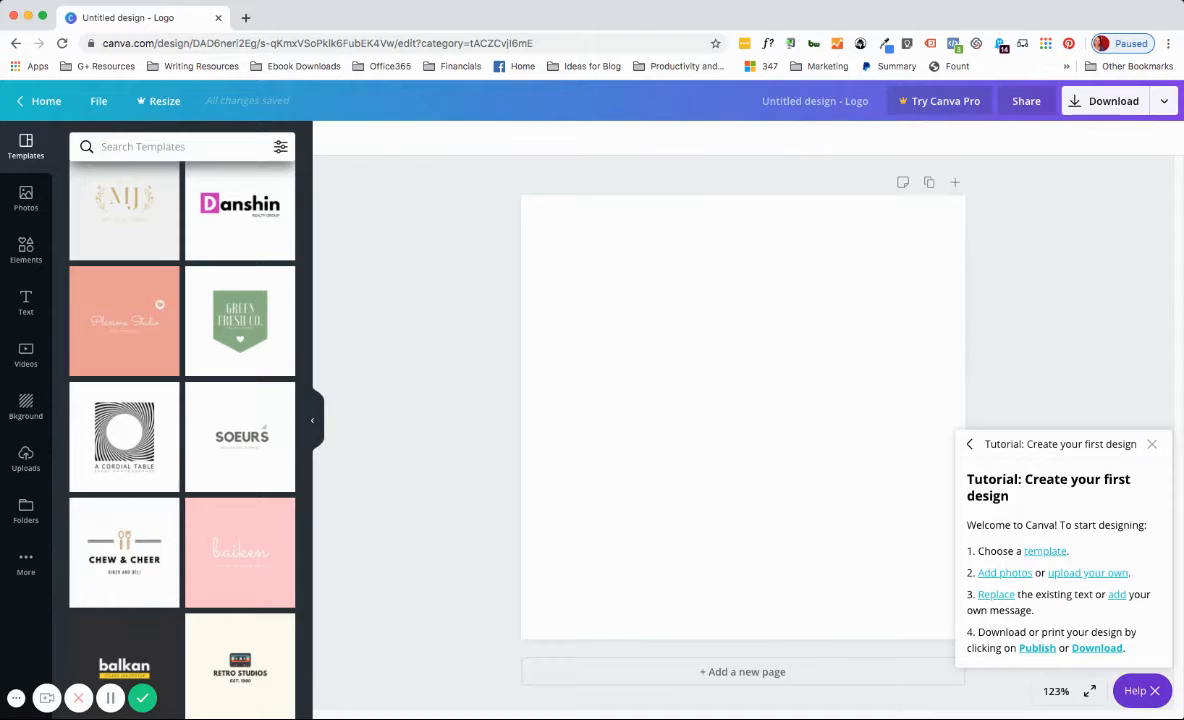
{"action": "scroll", "coordinate": [240, 378], "scroll_direction": "down", "scroll_amount": 10}
{"action": "scroll", "coordinate": [240, 380], "scroll_direction": "up", "scroll_amount": 10}
{"action": "scroll", "coordinate": [236, 450], "scroll_direction": "up", "scroll_amount": 15}
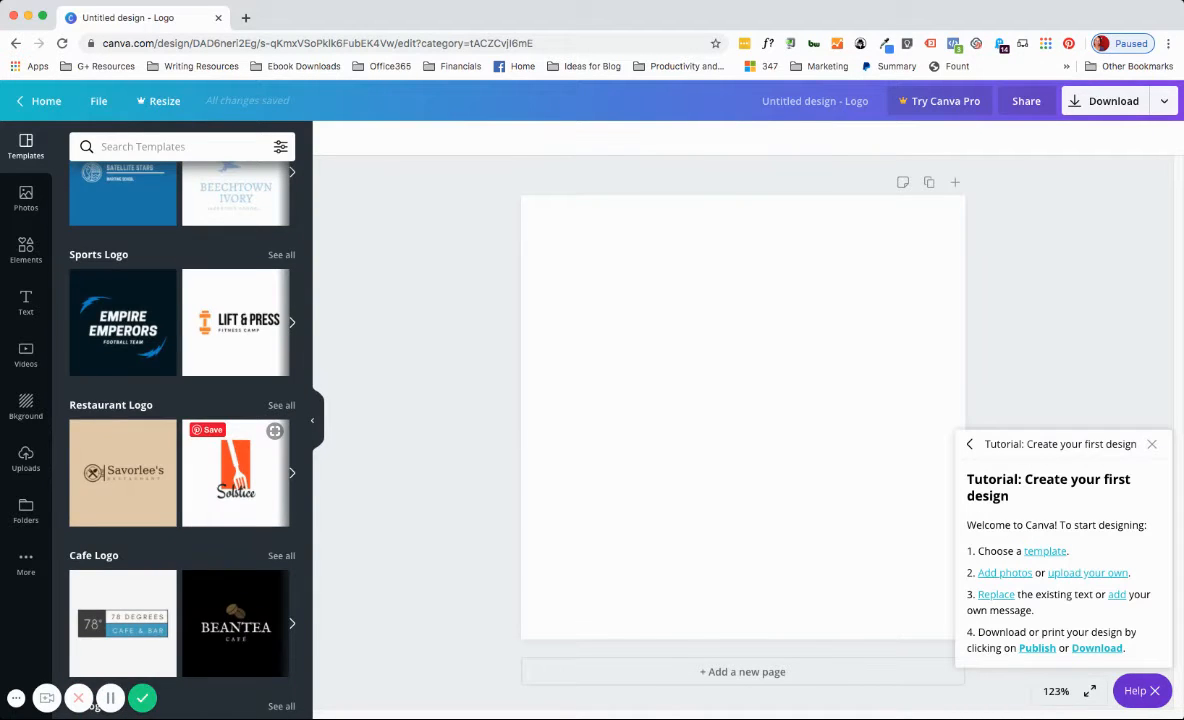
{"action": "scroll", "coordinate": [180, 450], "scroll_direction": "up", "scroll_amount": 8}
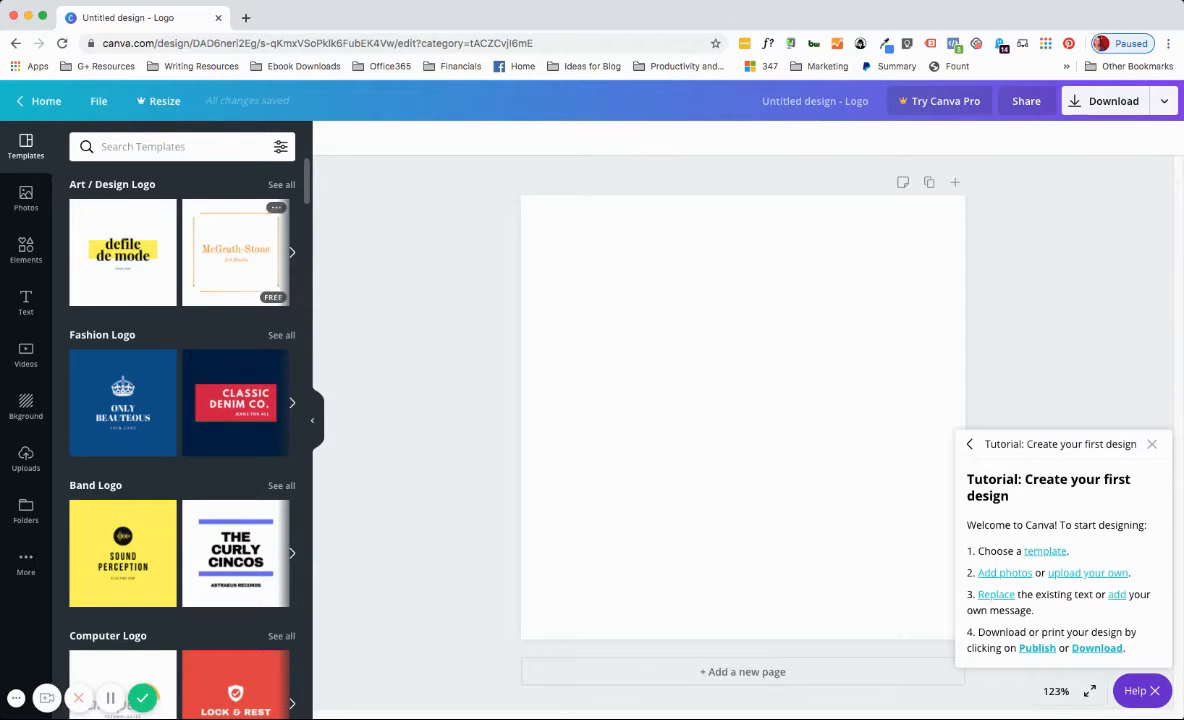
{"action": "scroll", "coordinate": [240, 400], "scroll_direction": "down", "scroll_amount": 3}
{"action": "scroll", "coordinate": [240, 400], "scroll_direction": "up", "scroll_amount": 3}
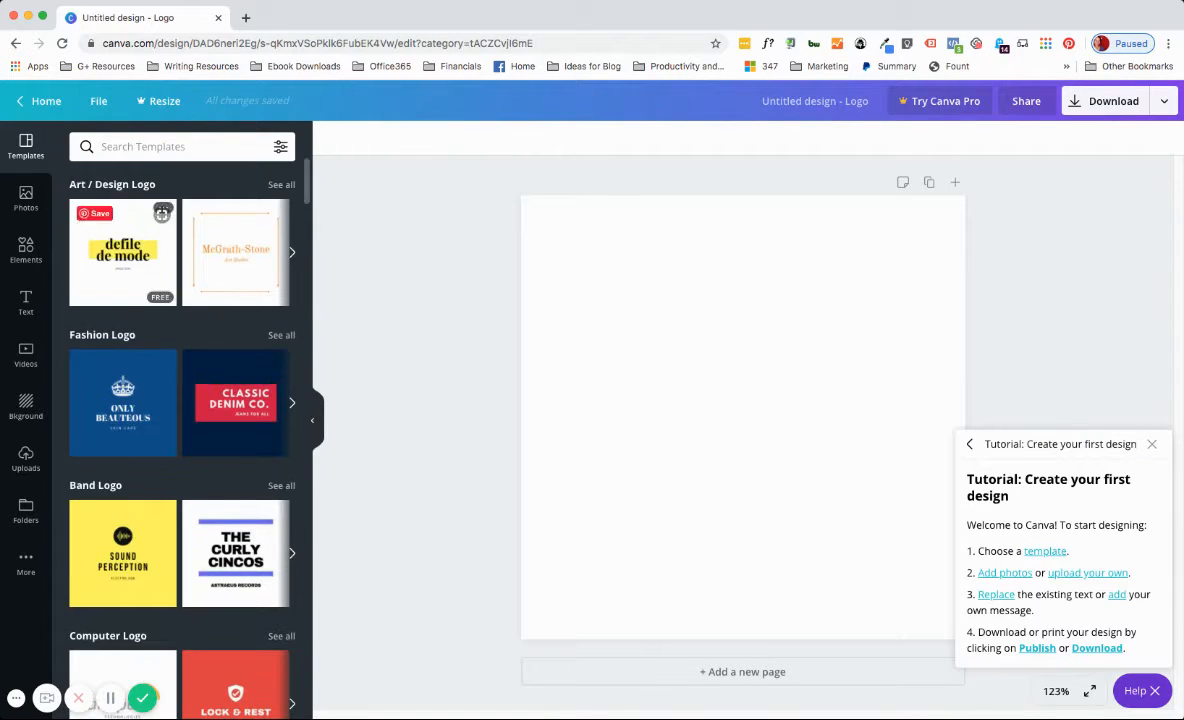
Show all templates in the Education Logo category and look through them
{"action": "scroll", "coordinate": [140, 400], "scroll_direction": "down", "scroll_amount": 3}
{"action": "scroll", "coordinate": [180, 420], "scroll_direction": "down", "scroll_amount": 3}
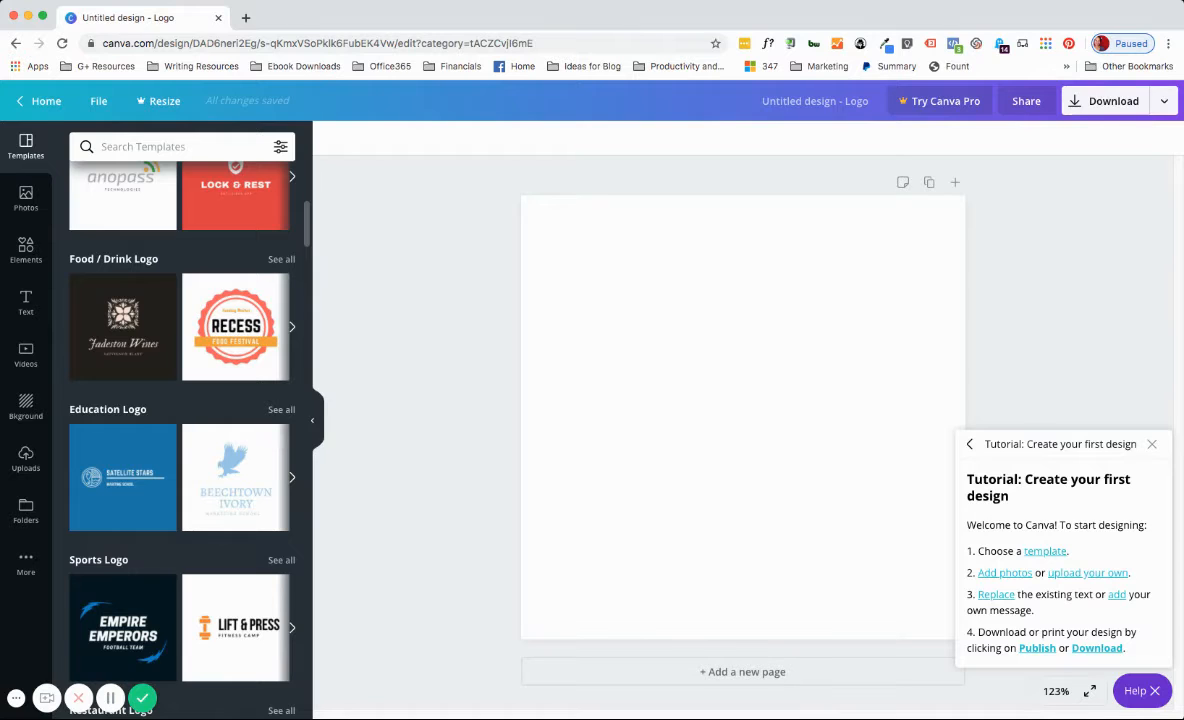
{"action": "left_click", "coordinate": [281, 409]}
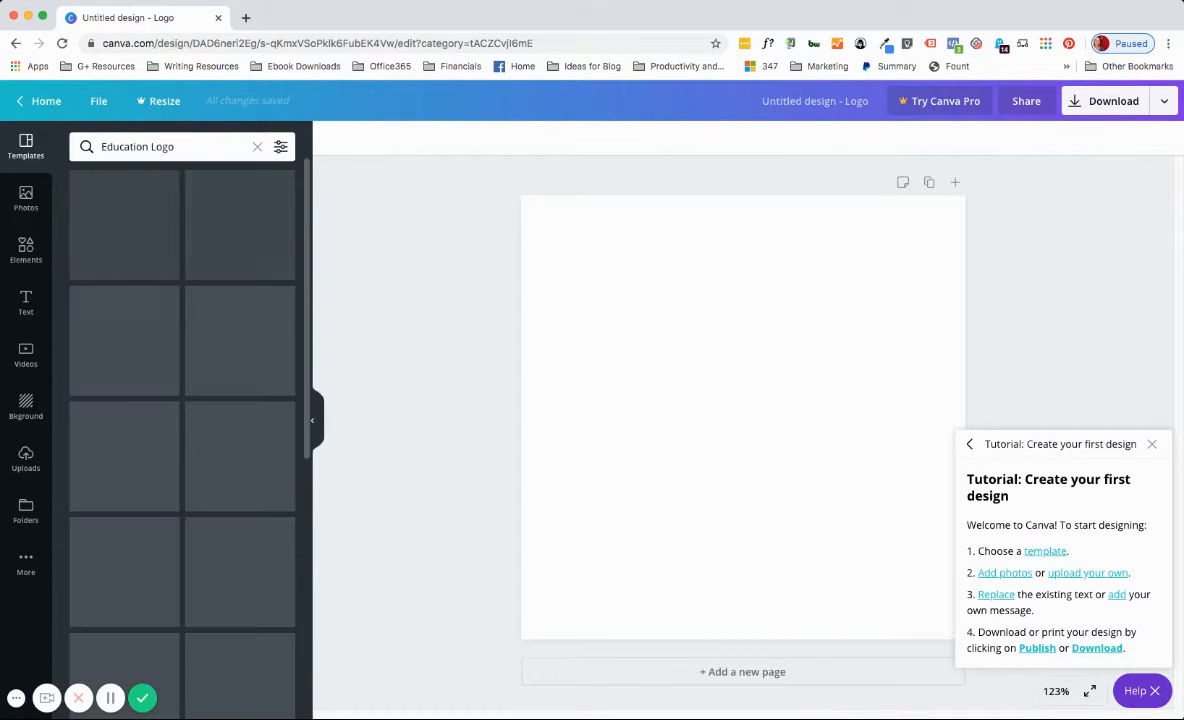
{"action": "scroll", "coordinate": [240, 420], "scroll_direction": "down", "scroll_amount": 8}
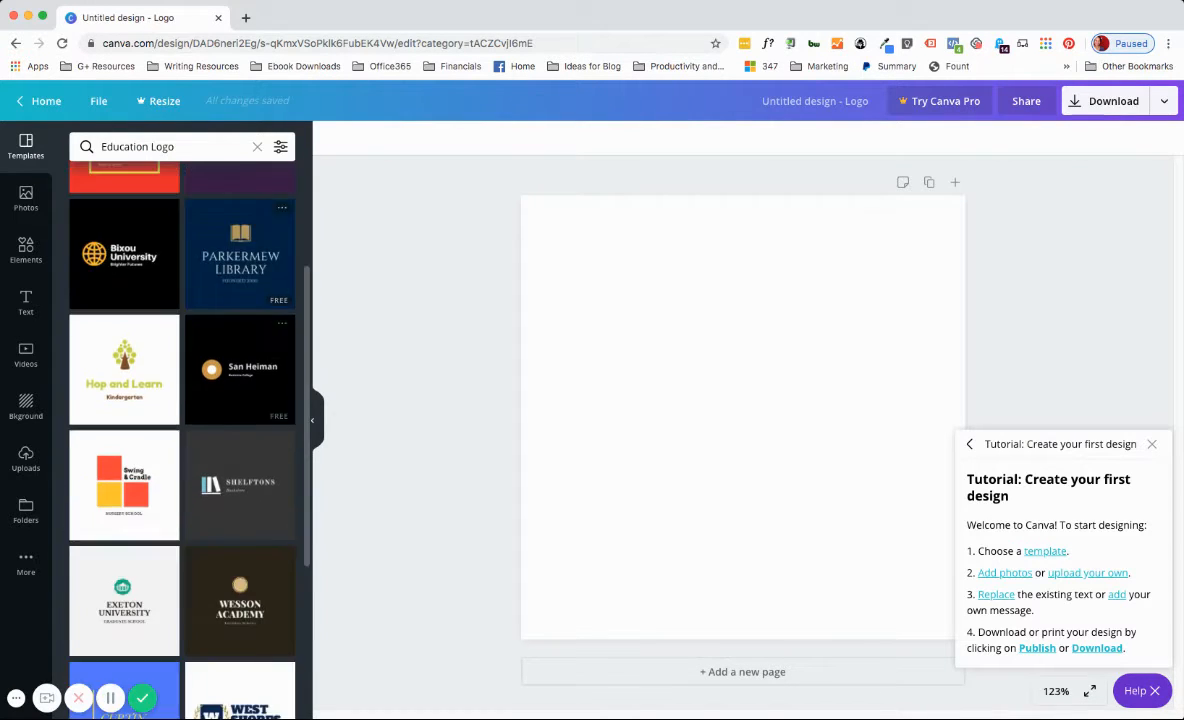
{"action": "scroll", "coordinate": [240, 420], "scroll_direction": "down", "scroll_amount": 6}
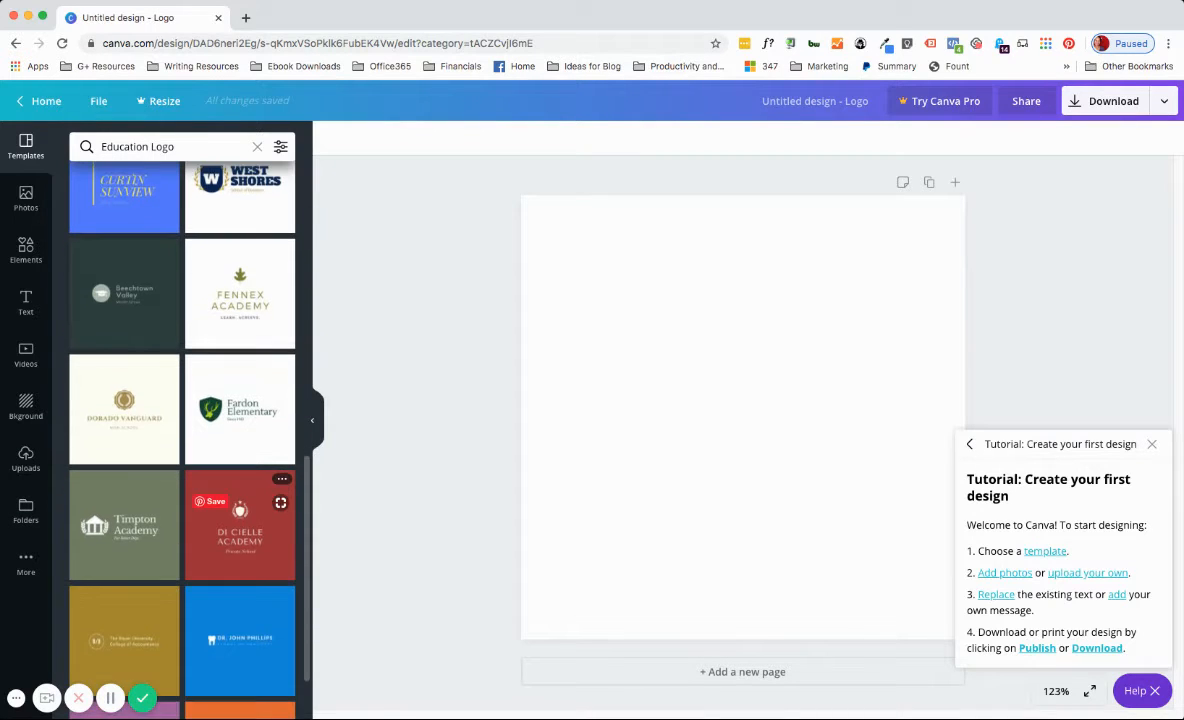
{"action": "scroll", "coordinate": [240, 540], "scroll_direction": "down", "scroll_amount": 2}
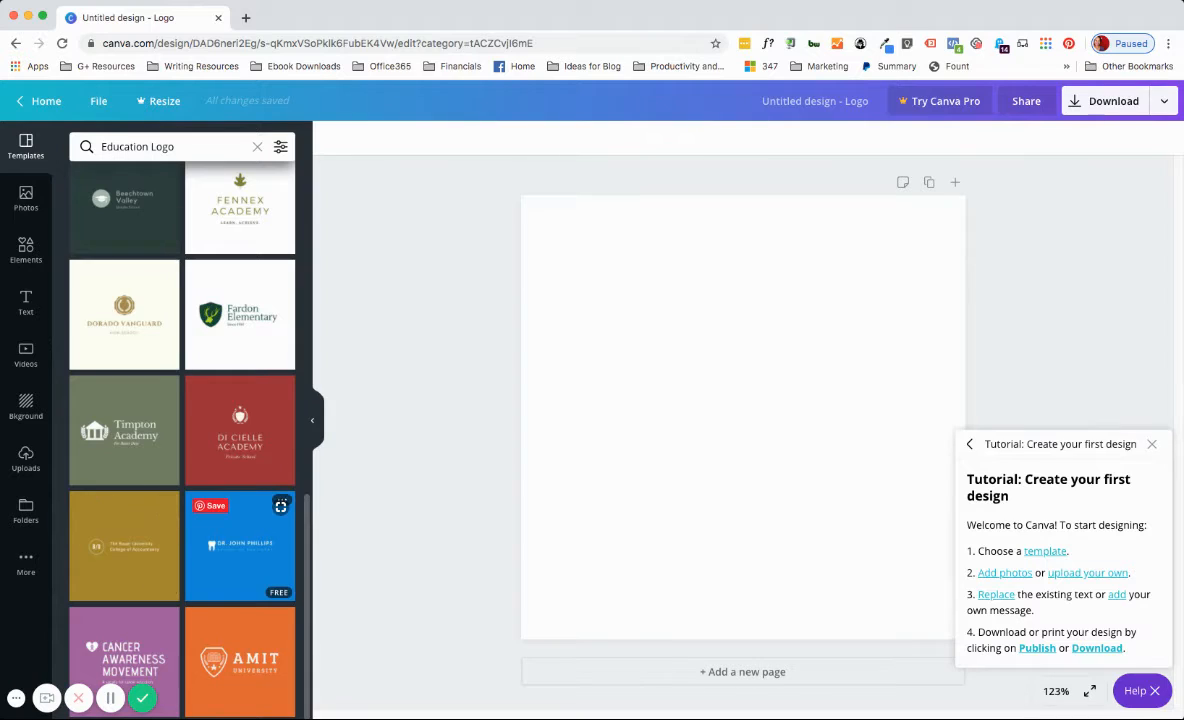
{"action": "scroll", "coordinate": [240, 530], "scroll_direction": "up", "scroll_amount": 4}
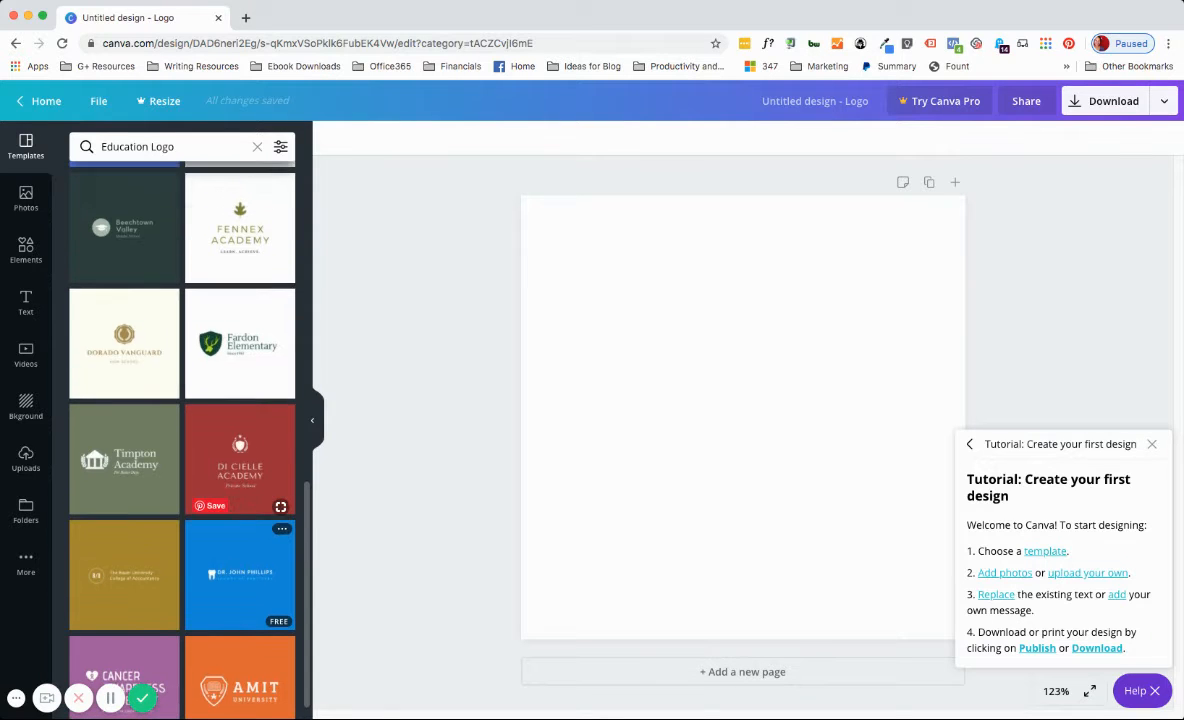
{"action": "scroll", "coordinate": [240, 480], "scroll_direction": "up", "scroll_amount": 2}
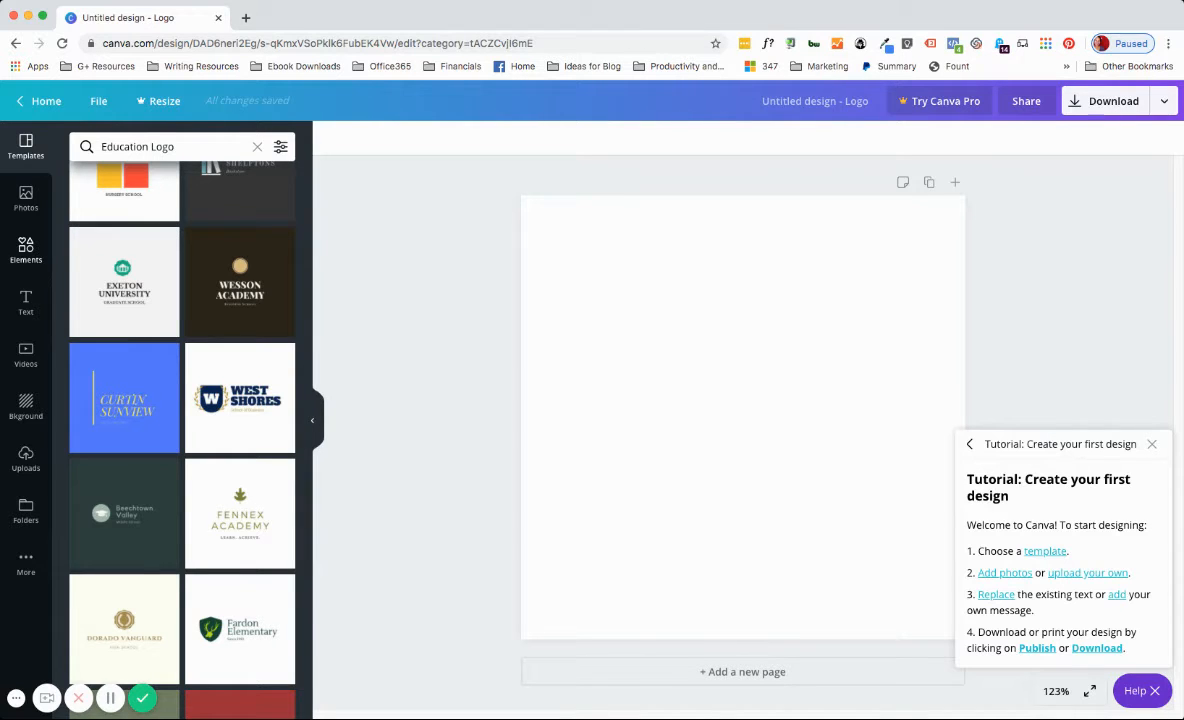
Browse the trending stock photos available for the design, including the free and Pro images
{"action": "left_click", "coordinate": [26, 199]}
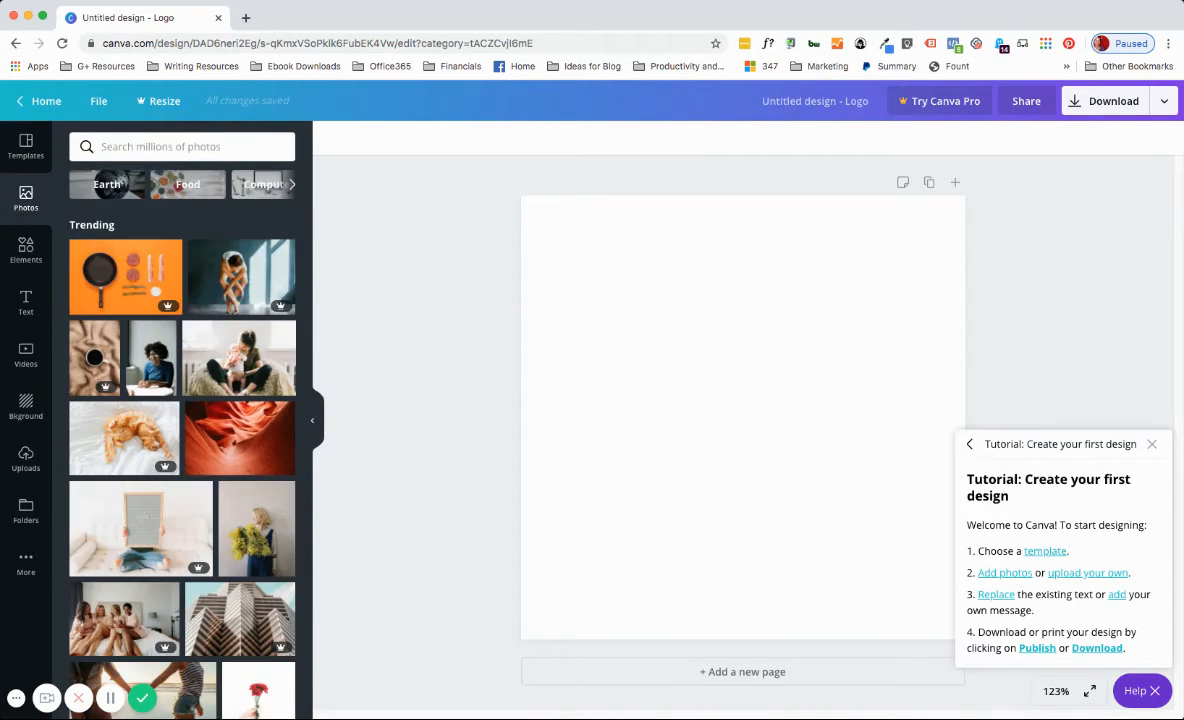
{"action": "scroll", "coordinate": [182, 440], "scroll_direction": "down", "scroll_amount": 5}
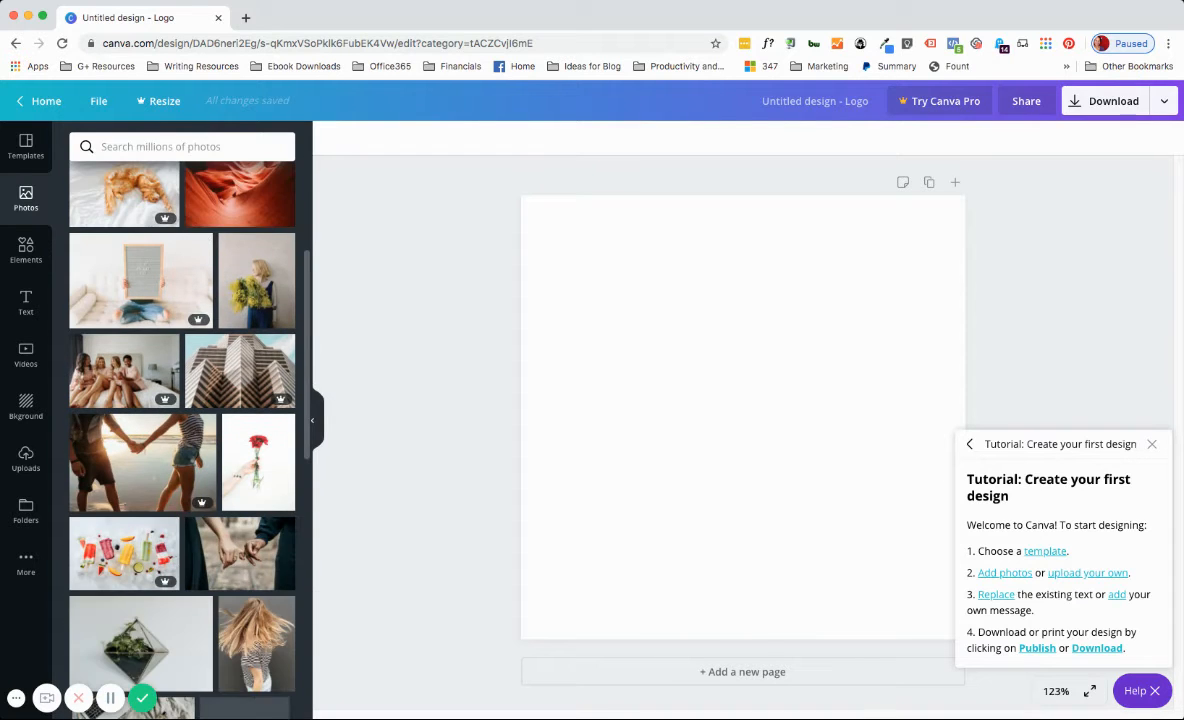
{"action": "scroll", "coordinate": [140, 420], "scroll_direction": "down", "scroll_amount": 6}
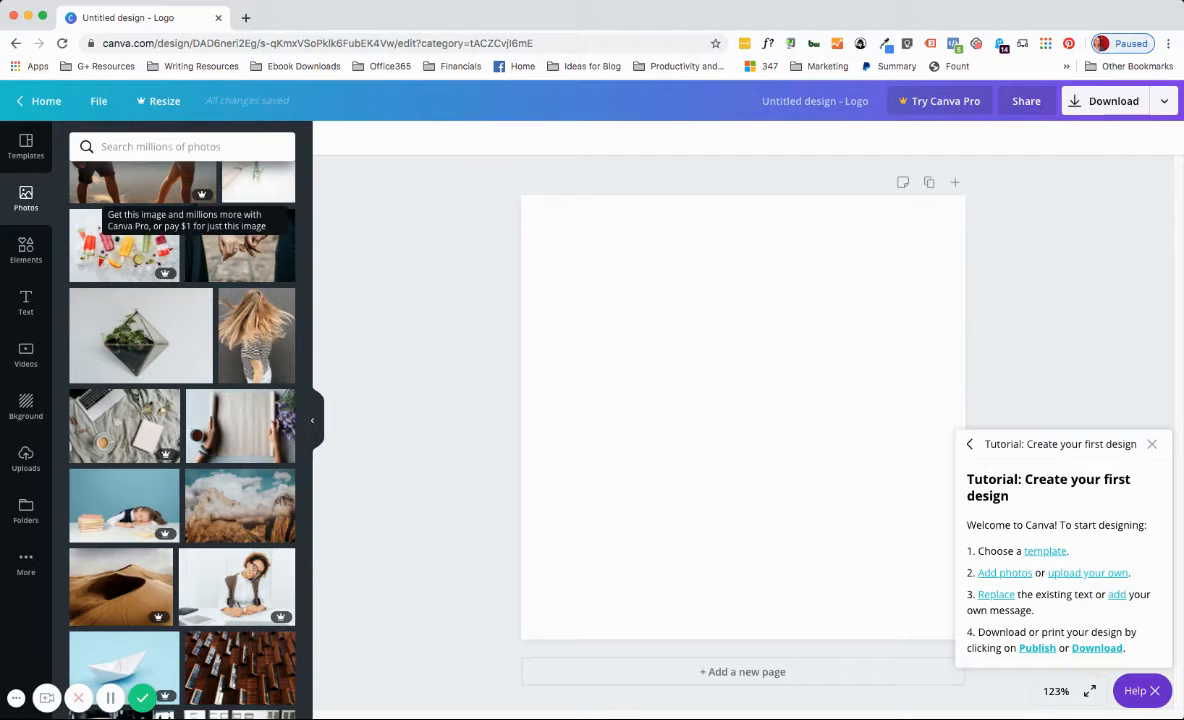
{"action": "scroll", "coordinate": [182, 440], "scroll_direction": "down", "scroll_amount": 1}
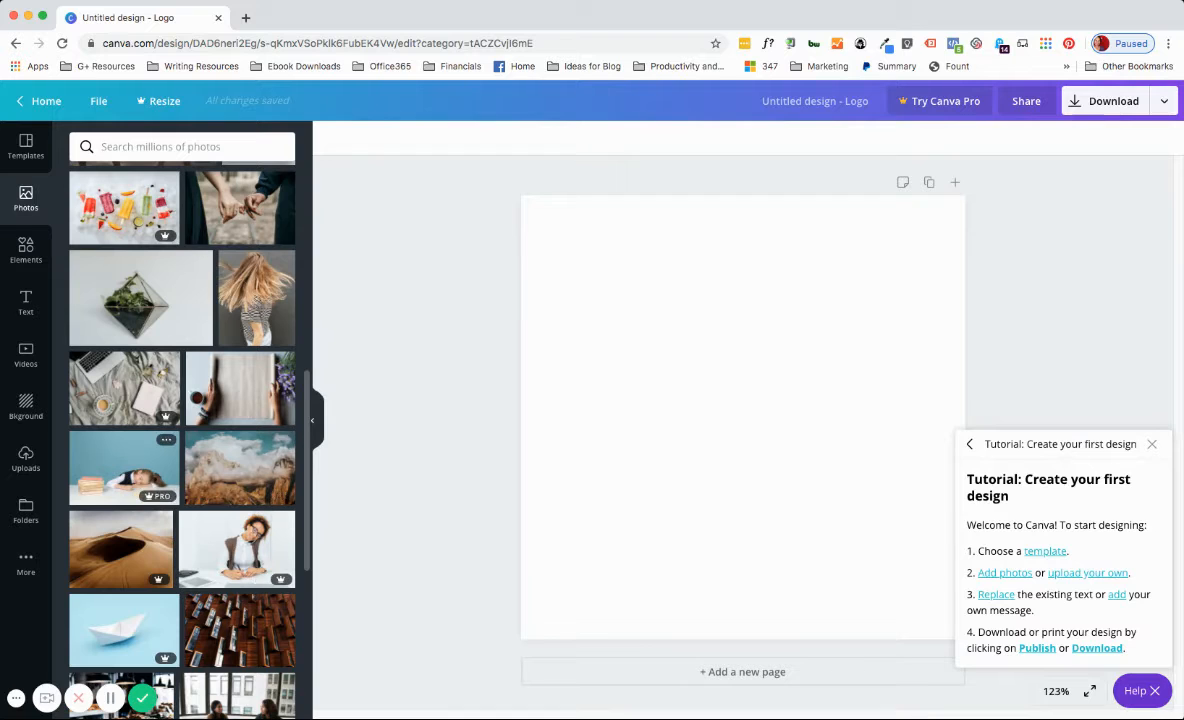
{"action": "scroll", "coordinate": [150, 545], "scroll_direction": "down", "scroll_amount": 5}
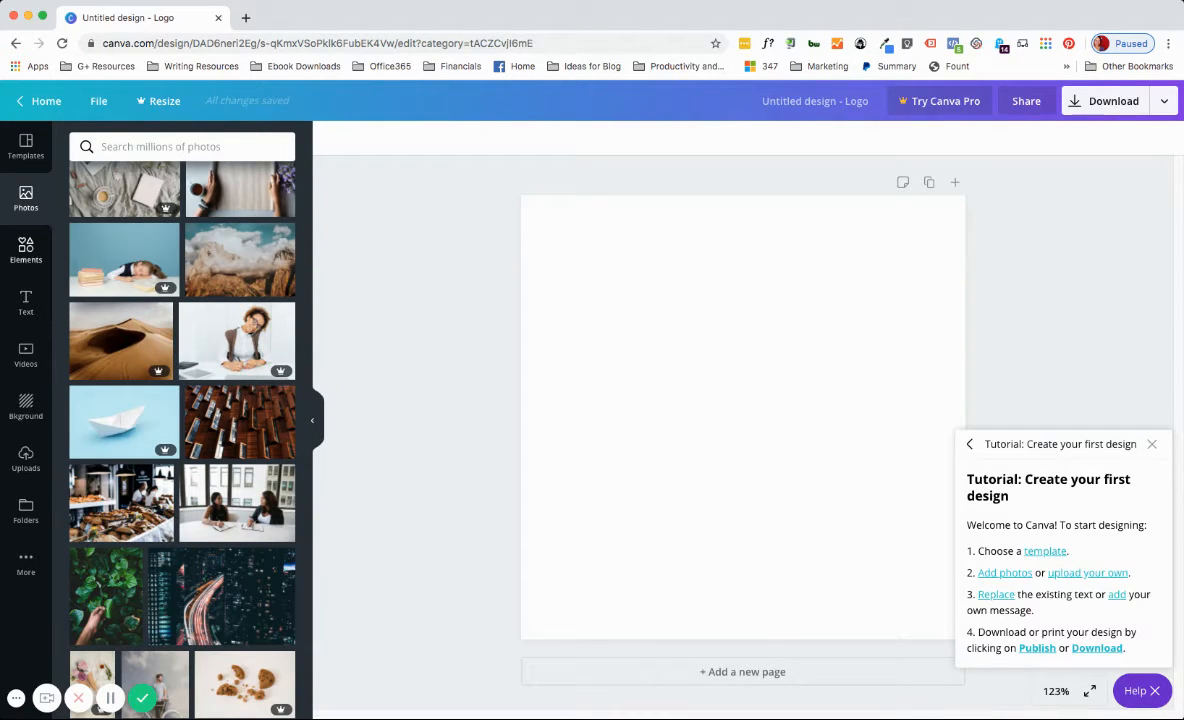
Add a square shape to the blank logo page and color it dark blue
{"action": "left_click", "coordinate": [26, 250]}
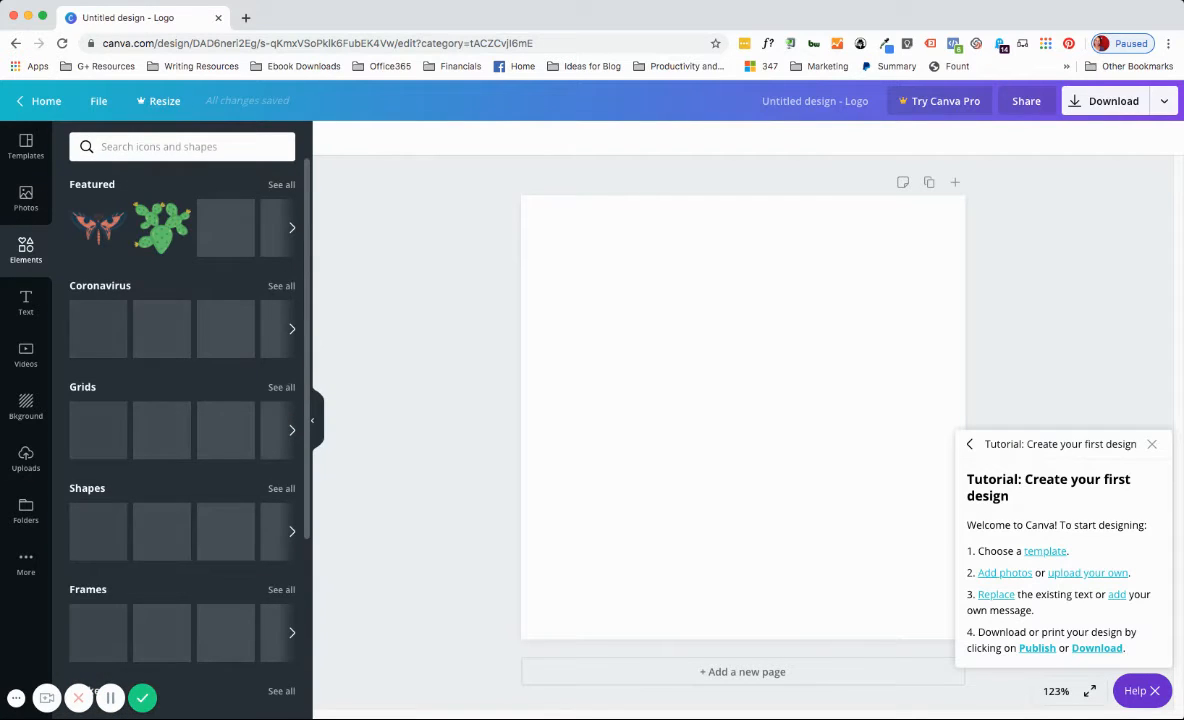
{"action": "scroll", "coordinate": [162, 347], "scroll_direction": "down", "scroll_amount": 3}
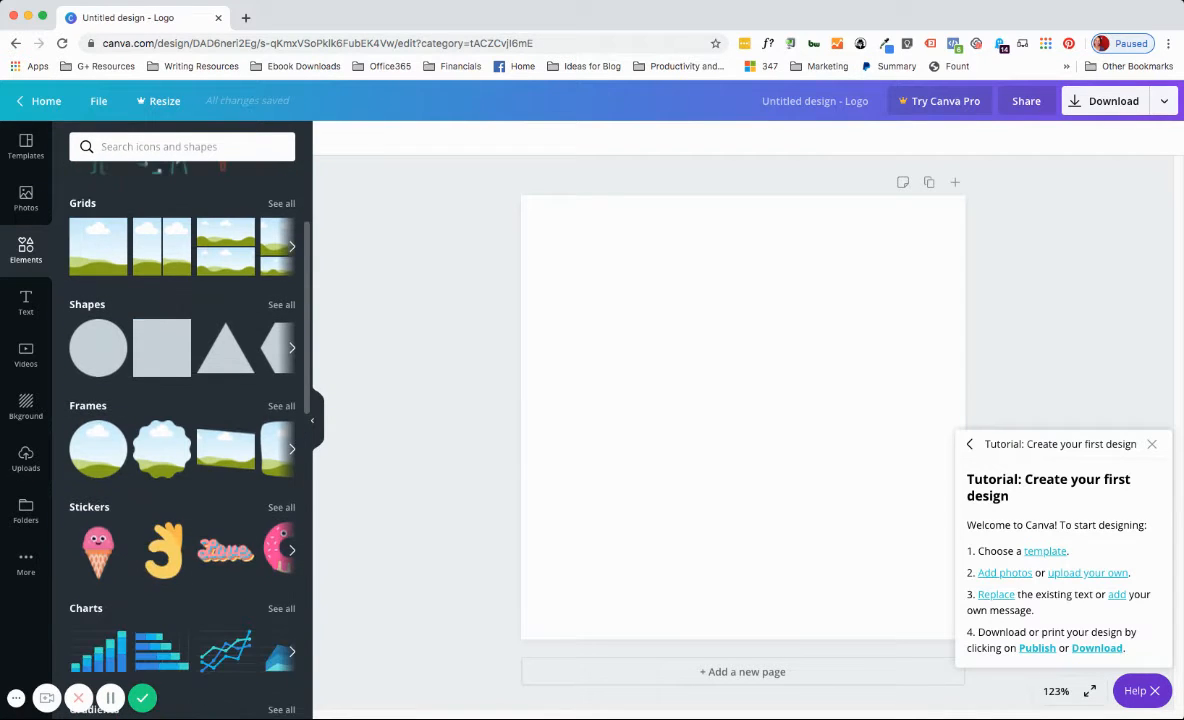
{"action": "left_click", "coordinate": [162, 347]}
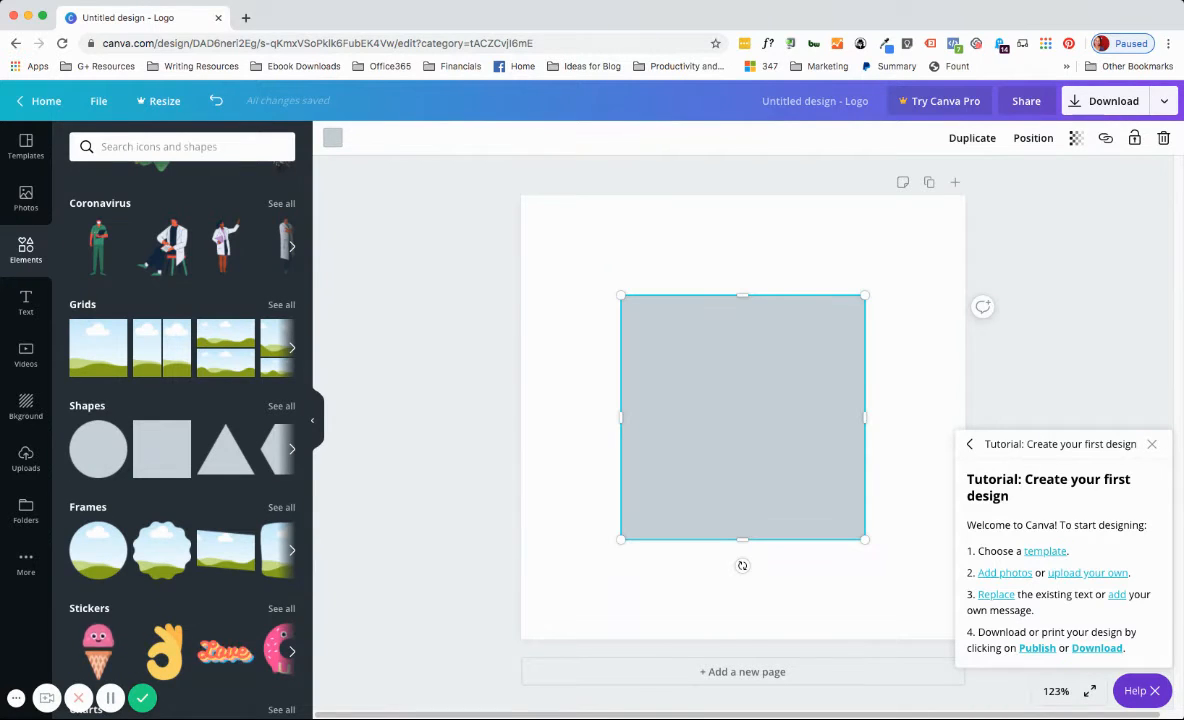
{"action": "left_click", "coordinate": [333, 138]}
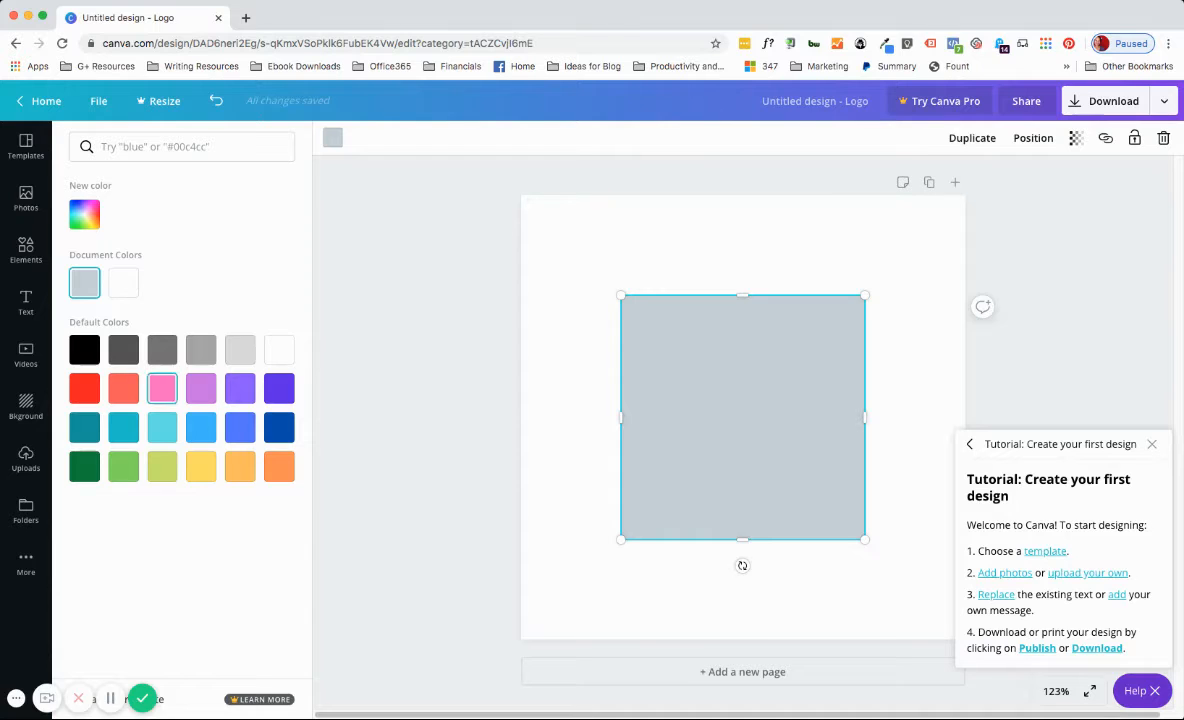
{"action": "left_click", "coordinate": [279, 428]}
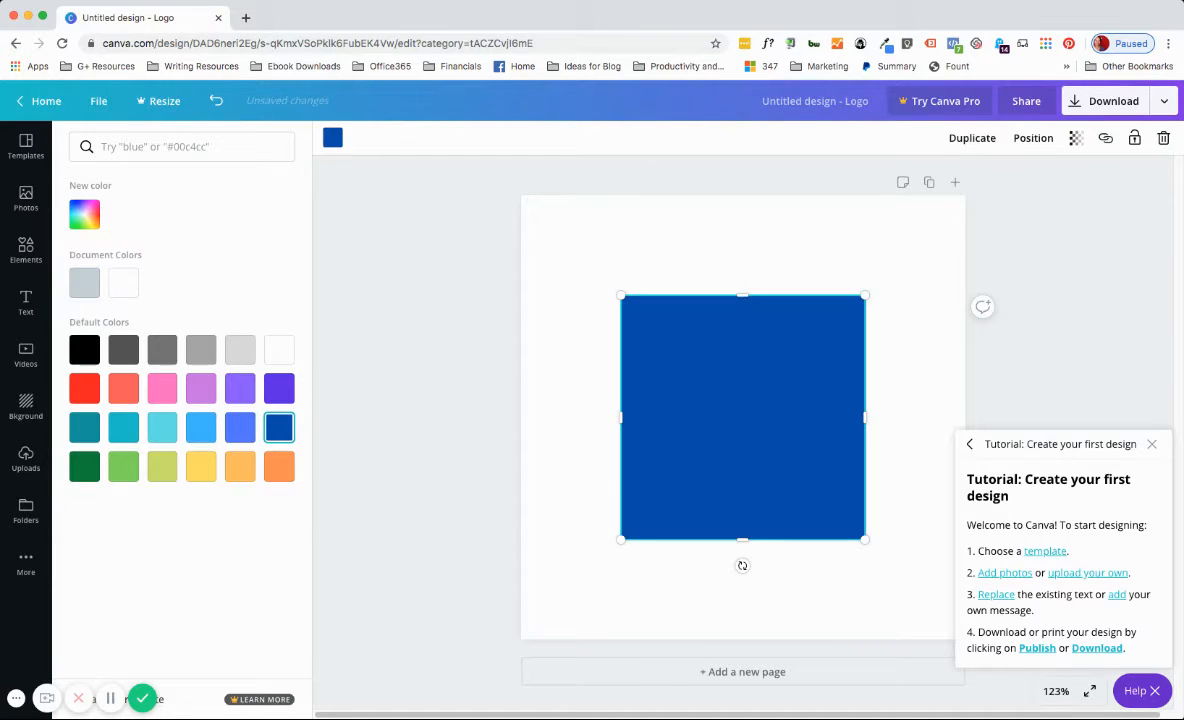
Delete the dark blue square from the logo page
{"action": "left_click", "coordinate": [26, 250]}
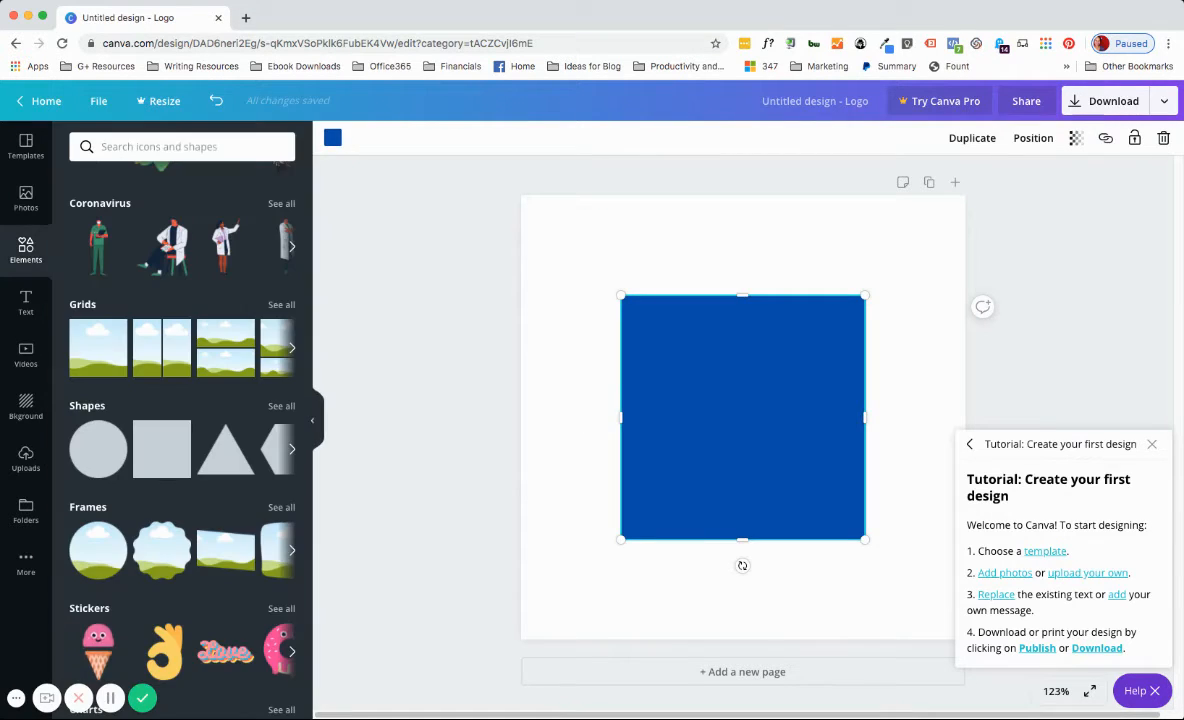
{"action": "left_click", "coordinate": [575, 400]}
{"action": "left_click", "coordinate": [743, 417]}
{"action": "key", "text": "Delete"}
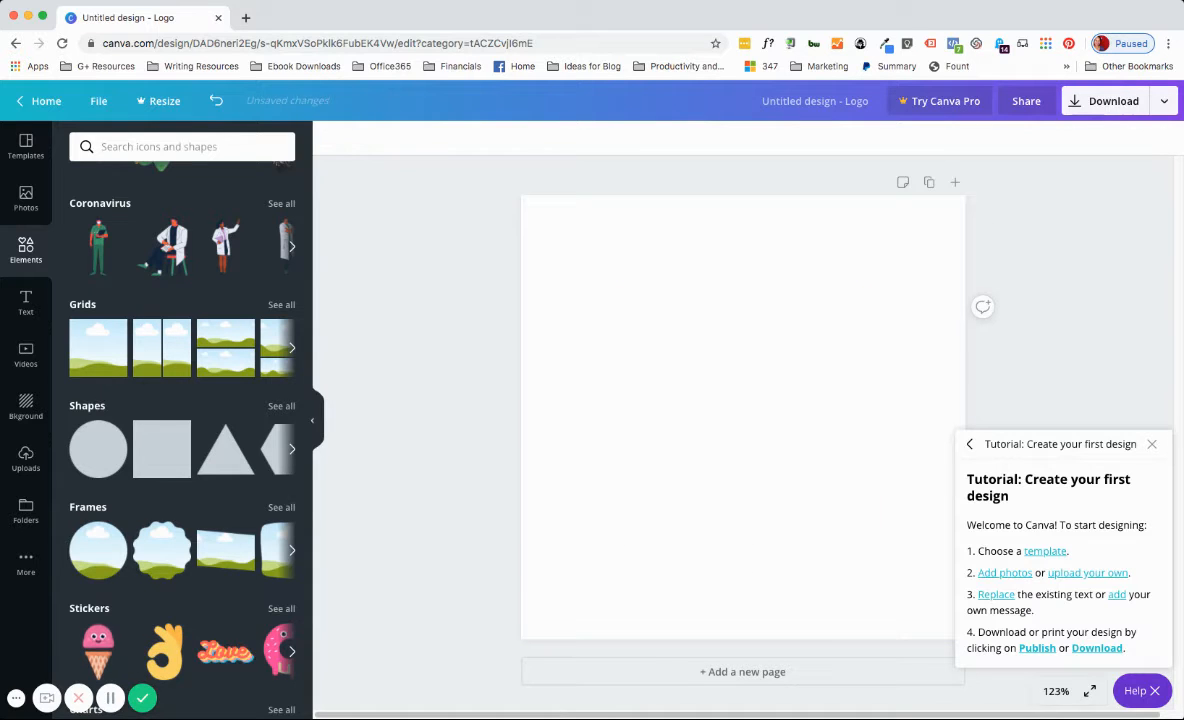
Browse the element categories available for the design, such as charts, gradients, lines and drawn illustrations
{"action": "scroll", "coordinate": [182, 420], "scroll_direction": "down", "scroll_amount": 5}
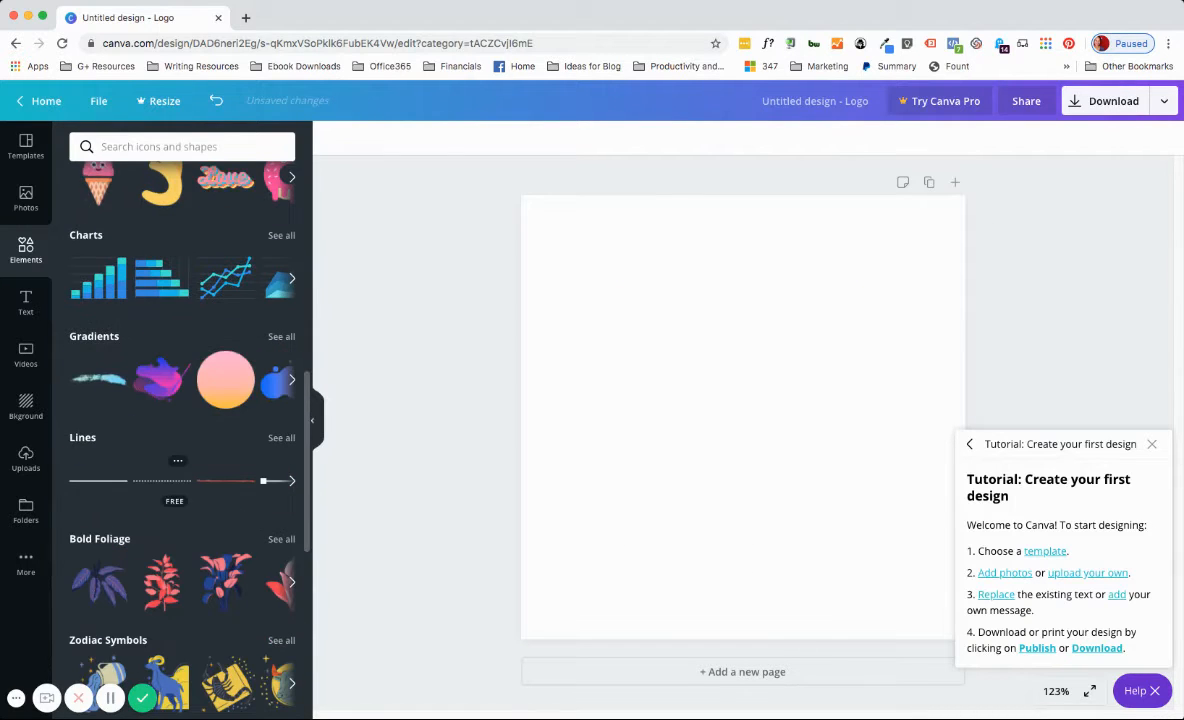
{"action": "scroll", "coordinate": [182, 420], "scroll_direction": "down", "scroll_amount": 2}
{"action": "scroll", "coordinate": [182, 420], "scroll_direction": "down", "scroll_amount": 4}
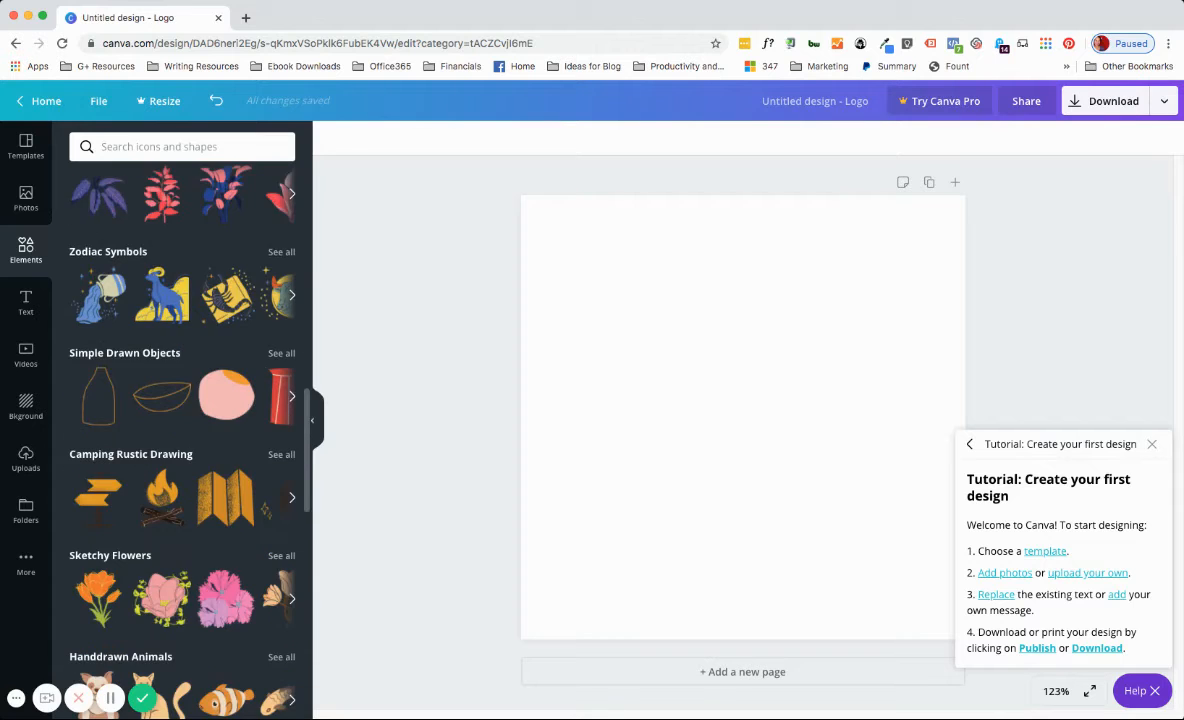
{"action": "scroll", "coordinate": [182, 420], "scroll_direction": "up", "scroll_amount": 5}
{"action": "scroll", "coordinate": [182, 420], "scroll_direction": "up", "scroll_amount": 8}
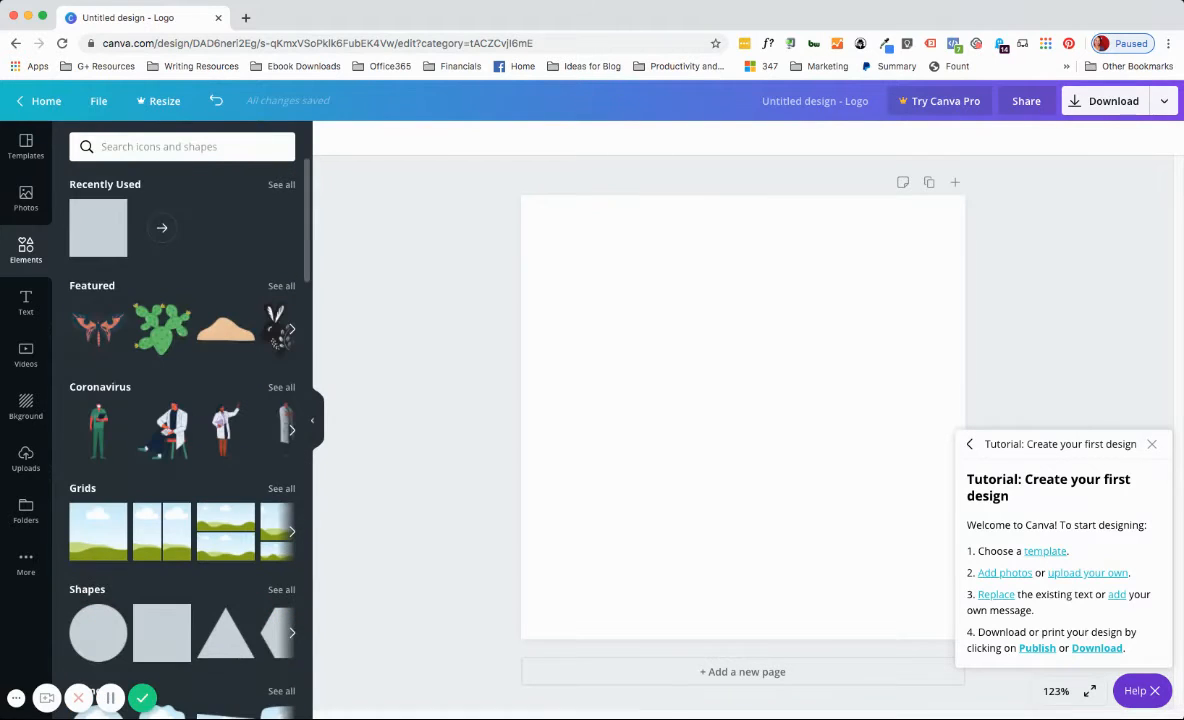
Show the text options and look through the ready-made font combinations
{"action": "left_click", "coordinate": [26, 302]}
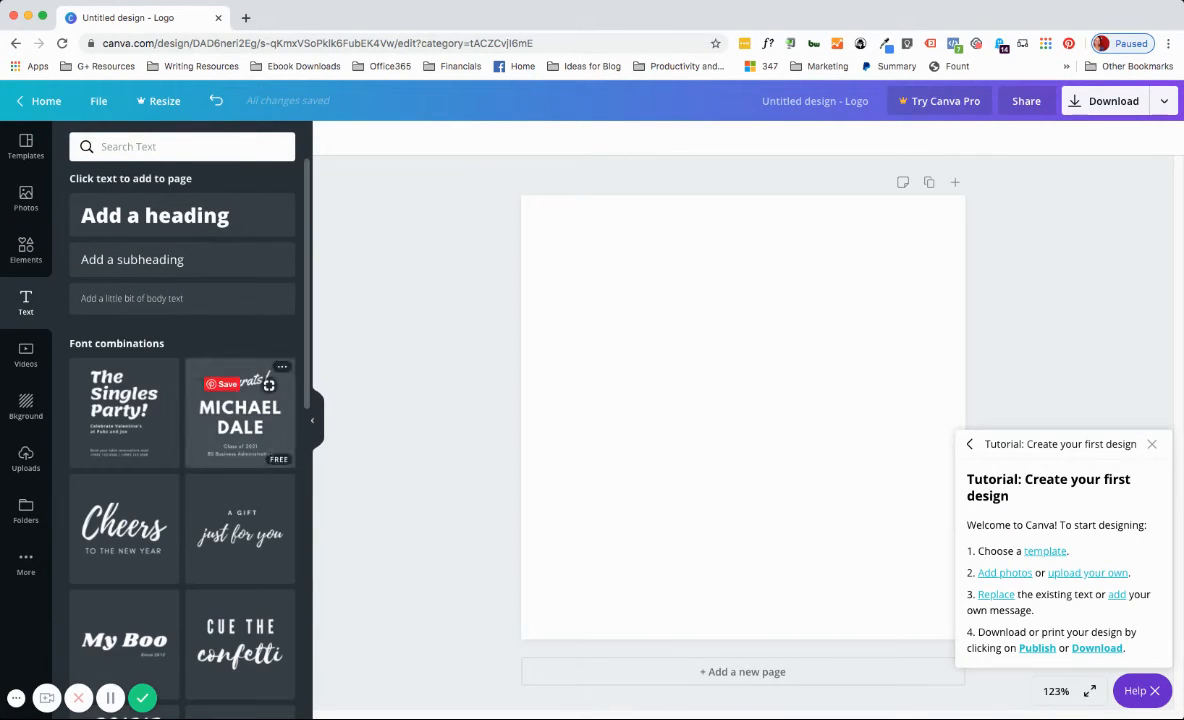
{"action": "scroll", "coordinate": [268, 473], "scroll_direction": "down", "scroll_amount": 5}
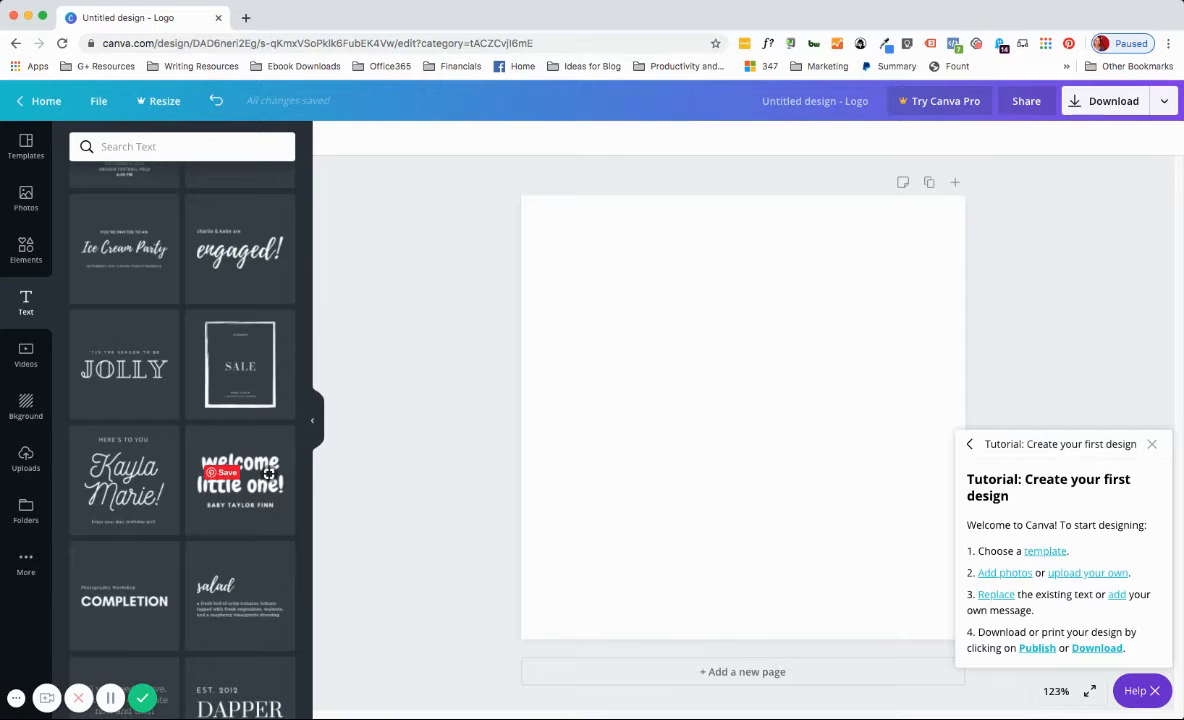
{"action": "scroll", "coordinate": [268, 473], "scroll_direction": "down", "scroll_amount": 10}
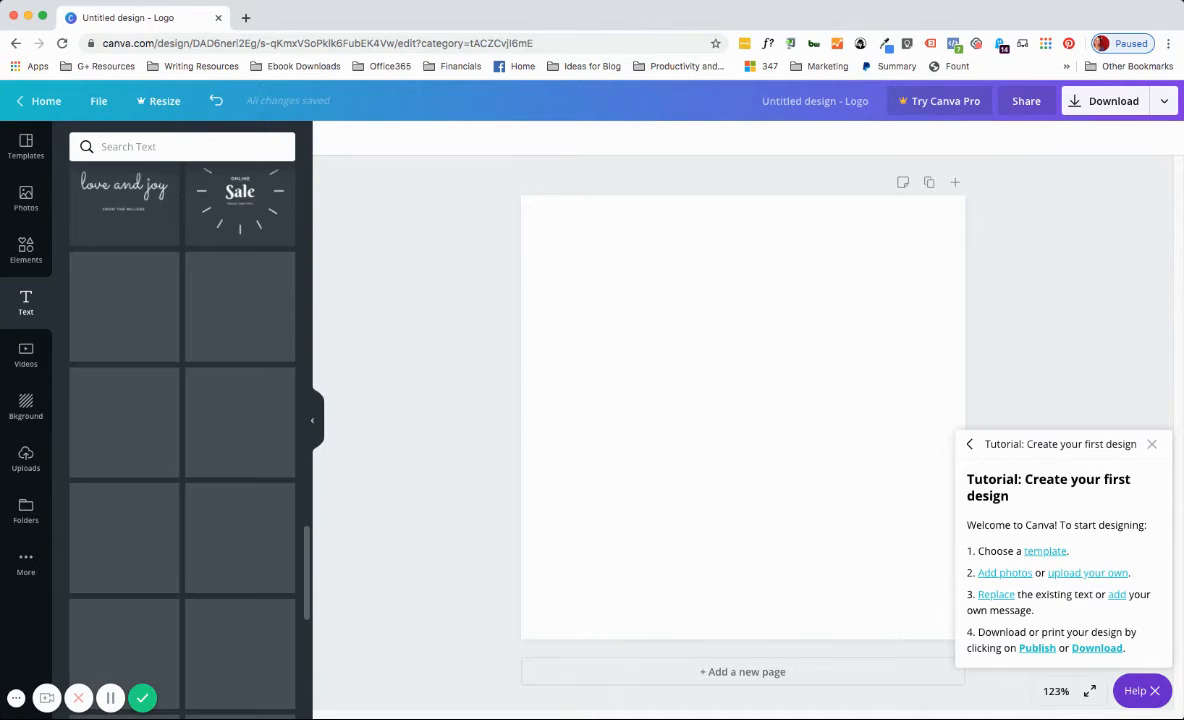
{"action": "scroll", "coordinate": [124, 595], "scroll_direction": "up", "scroll_amount": 6}
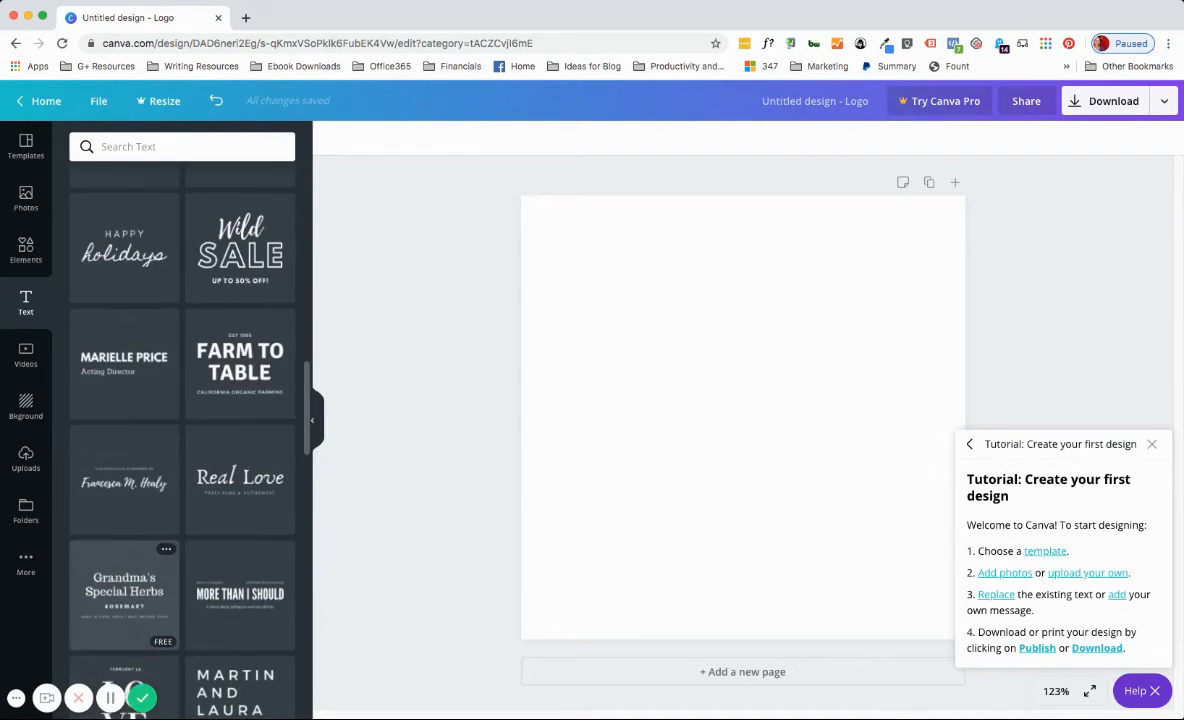
{"action": "scroll", "coordinate": [124, 595], "scroll_direction": "up", "scroll_amount": 8}
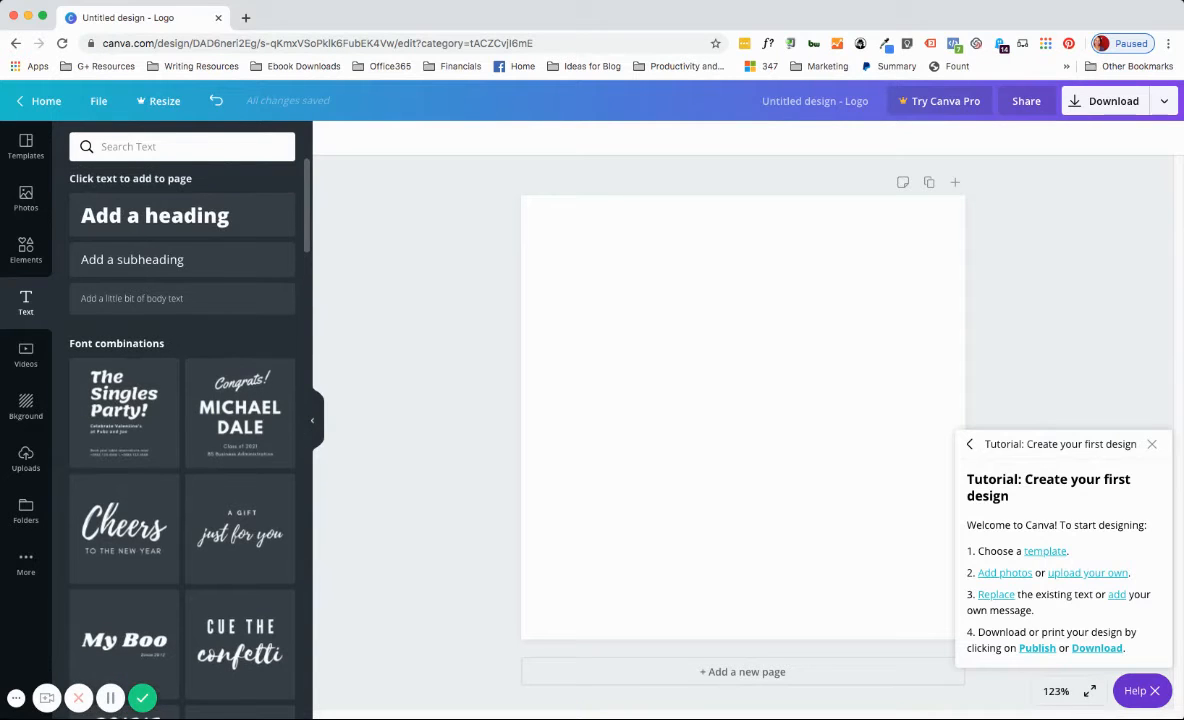
Add a heading to the blank logo page that reads "Do Business Online"
{"action": "left_click", "coordinate": [155, 215]}
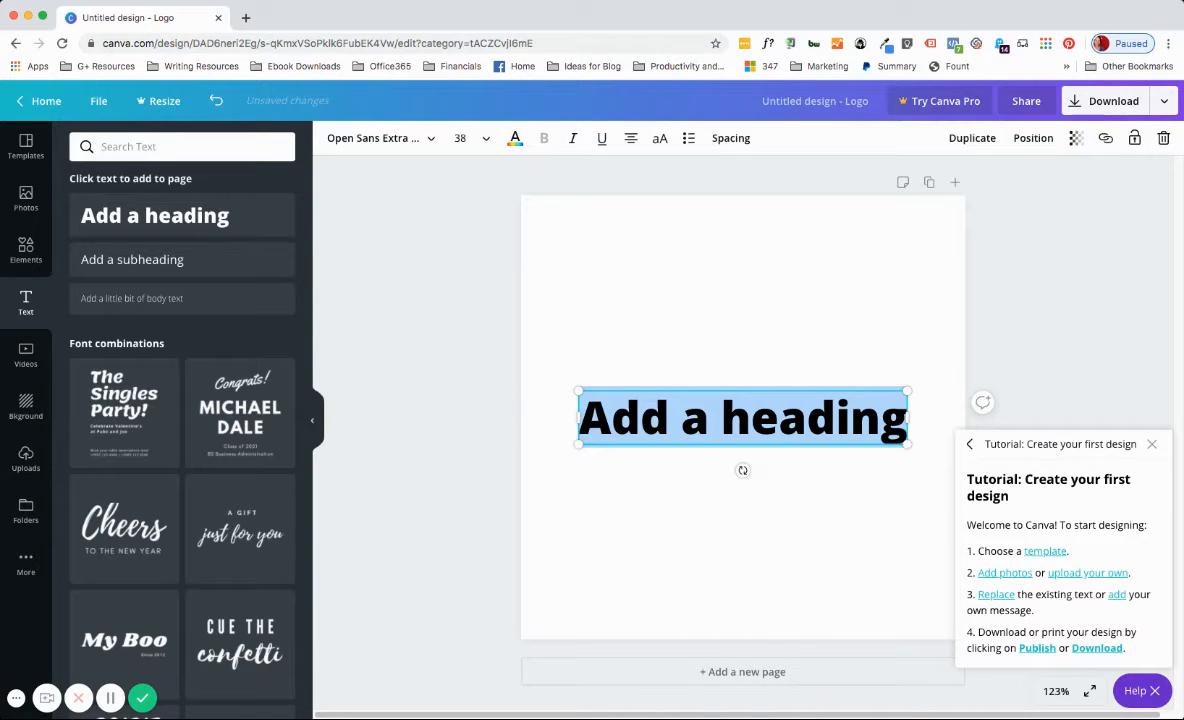
{"action": "type", "text": "Be"}
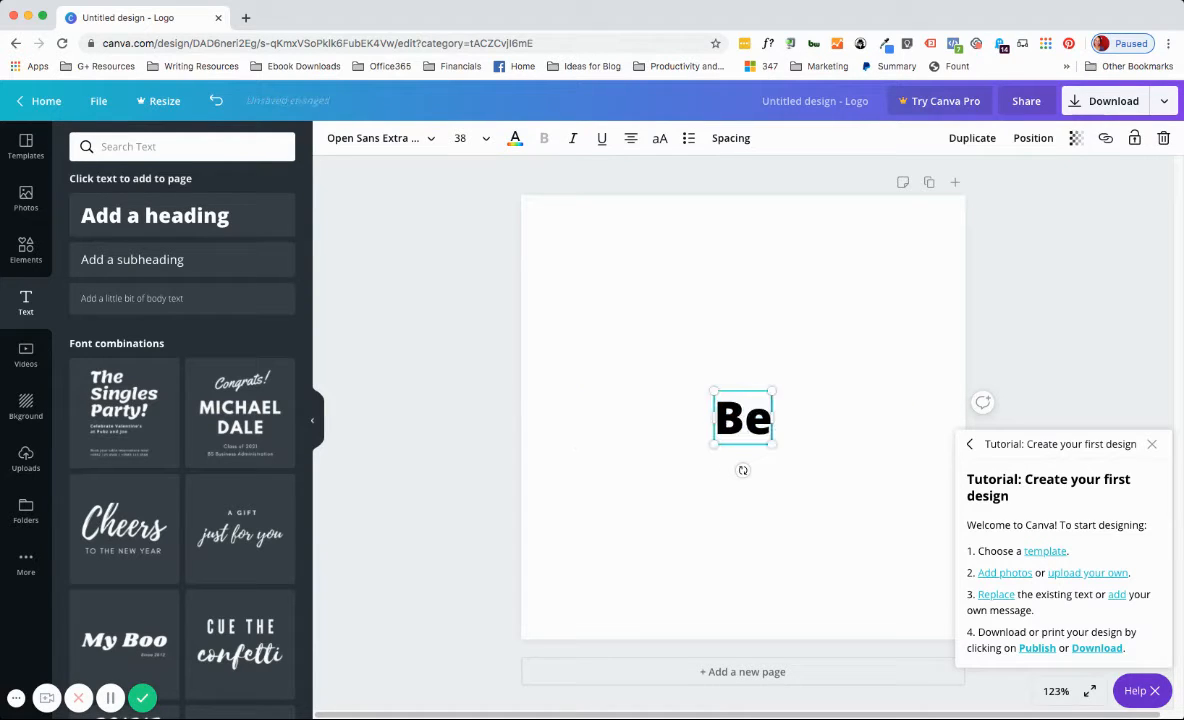
{"action": "key", "text": "BackSpace"}
{"action": "key", "text": "BackSpace"}
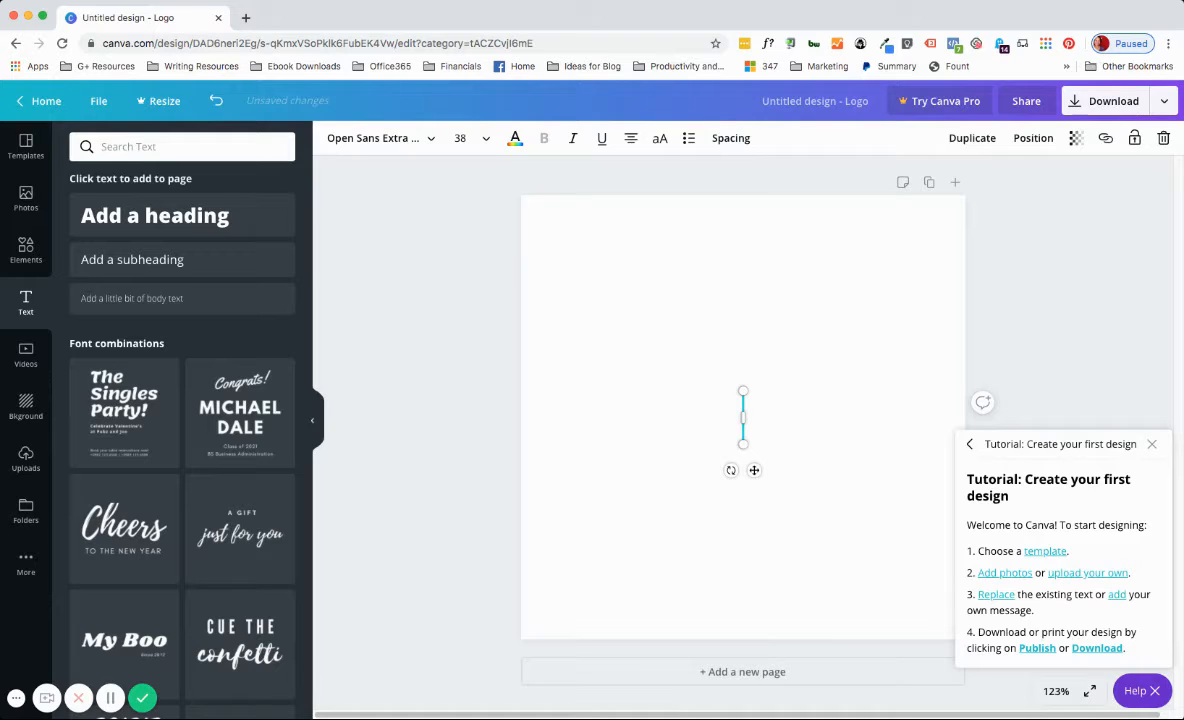
{"action": "type", "text": "Do"}
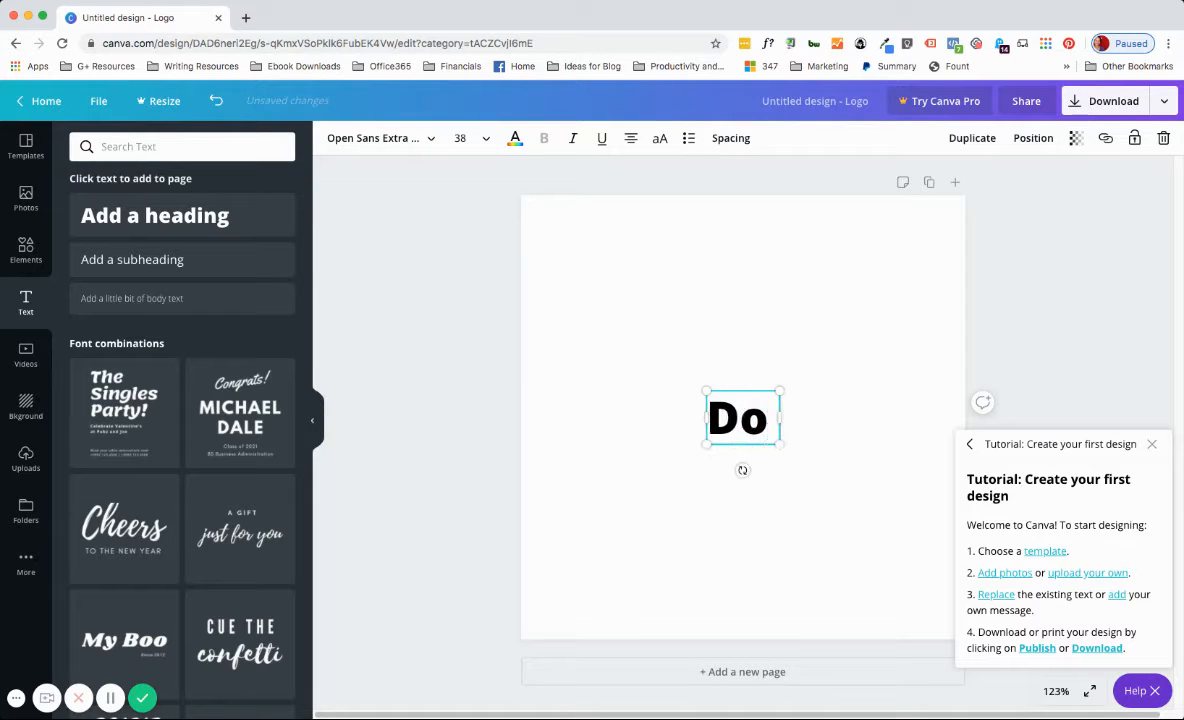
{"action": "type", "text": " Business onli"}
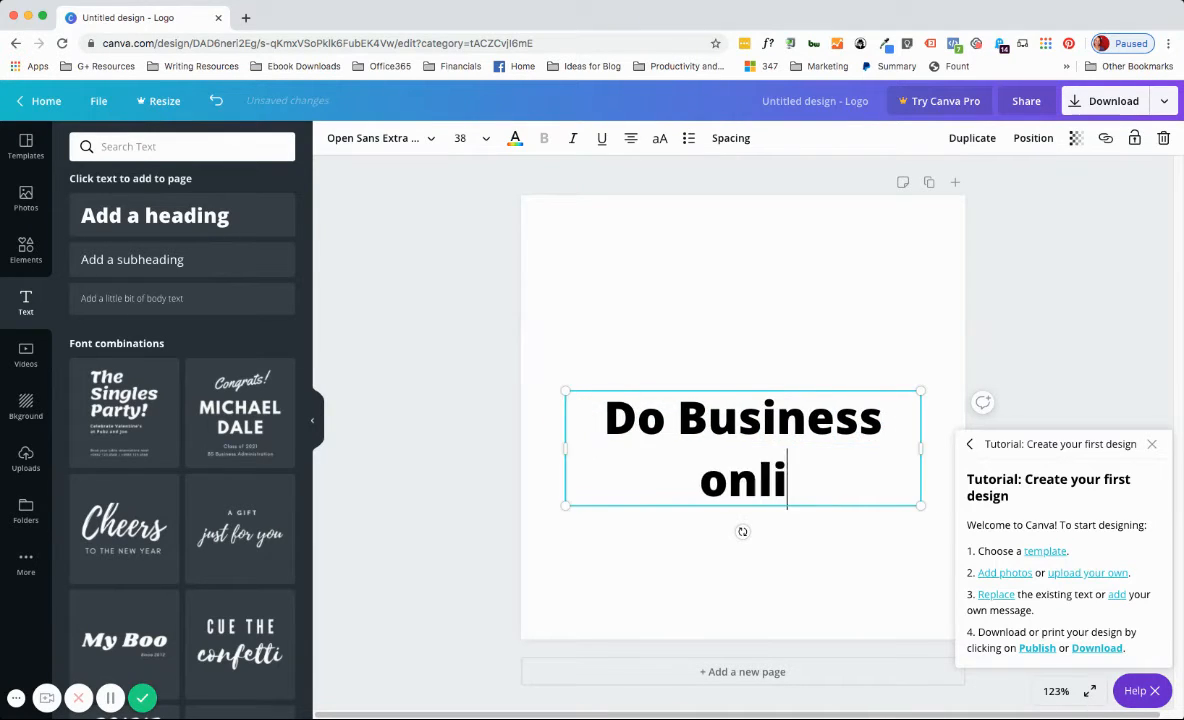
{"action": "key", "text": "BackSpace"}
{"action": "key", "text": "BackSpace"}
{"action": "key", "text": "BackSpace"}
{"action": "key", "text": "BackSpace"}
{"action": "key", "text": "BackSpace"}
{"action": "type", "text": "Online"}
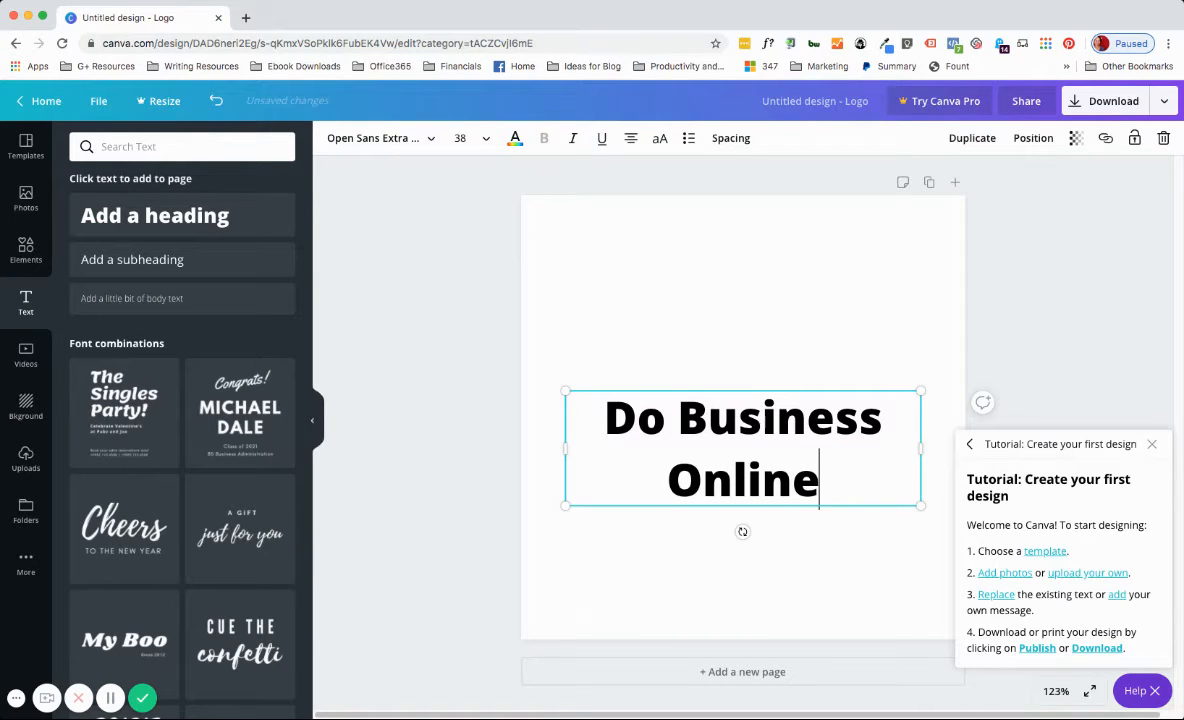
Narrow the heading's text box to fit "Do Business" and move it up towards the middle of the page
{"action": "left_click_drag", "start_coordinate": [920, 448], "coordinate": [852, 460]}
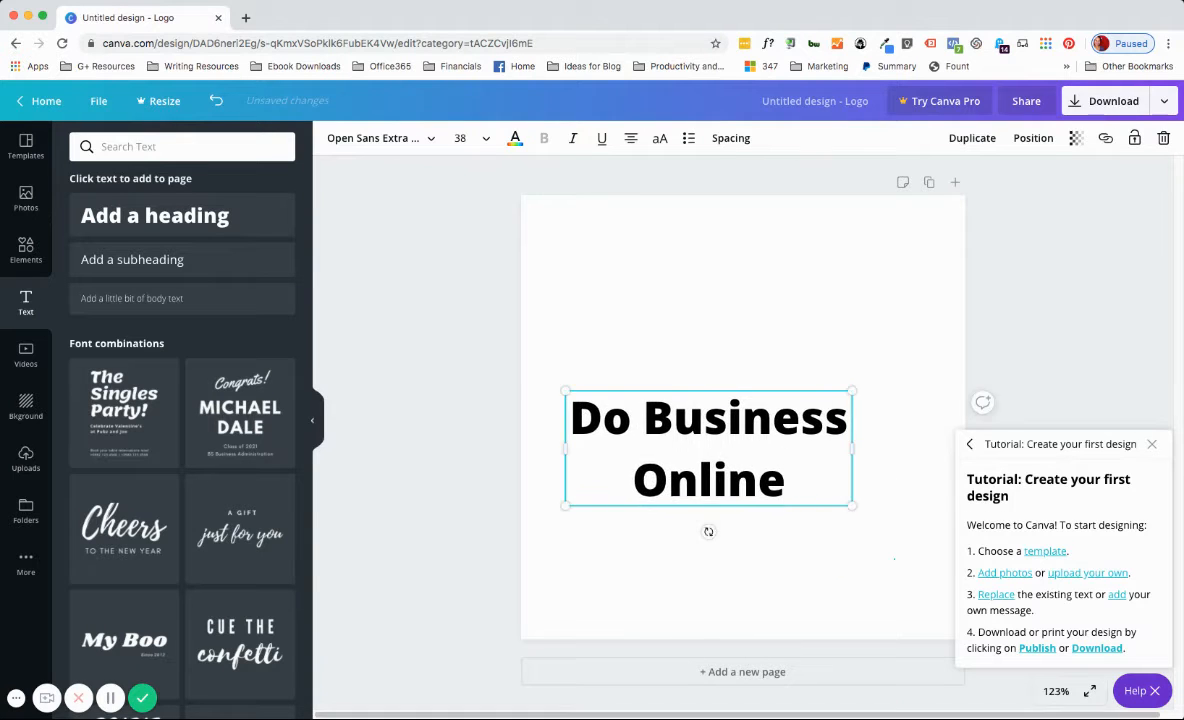
{"action": "left_click", "coordinate": [895, 520]}
{"action": "left_click_drag", "start_coordinate": [735, 448], "coordinate": [776, 380]}
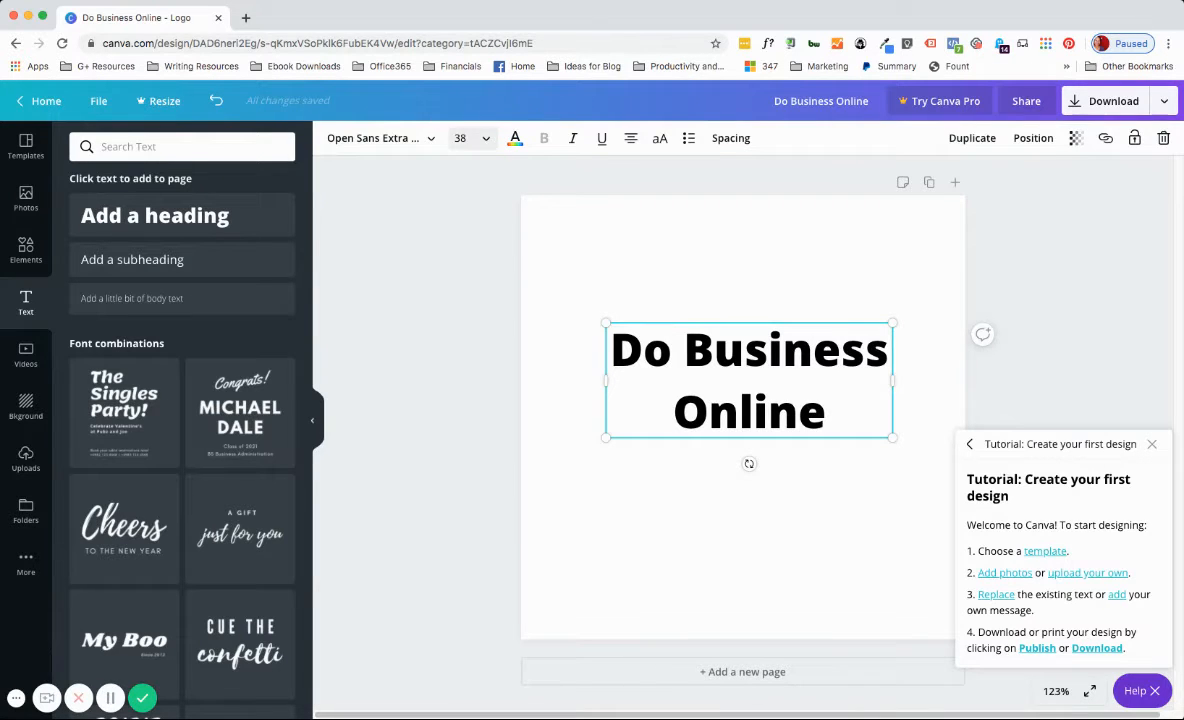
Set the heading's font size to 56 and widen its text box so "Business" fits on one line
{"action": "left_click", "coordinate": [463, 138]}
{"action": "scroll", "coordinate": [490, 350], "scroll_direction": "down", "scroll_amount": 3}
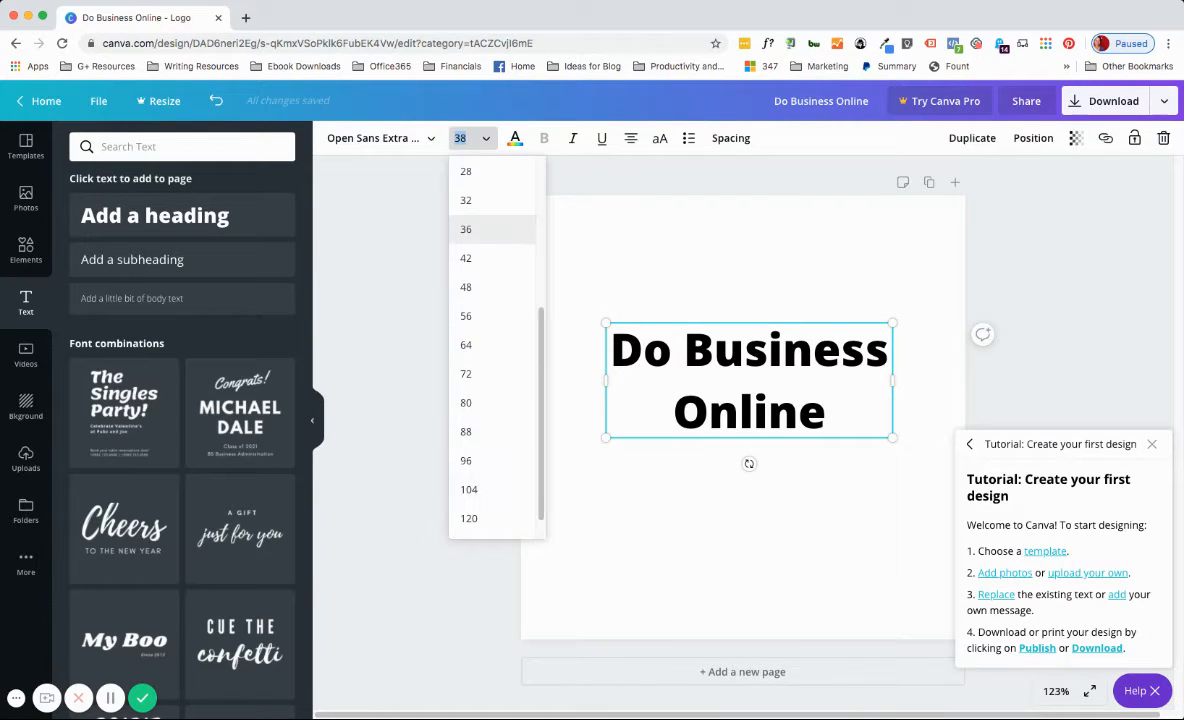
{"action": "left_click", "coordinate": [466, 316]}
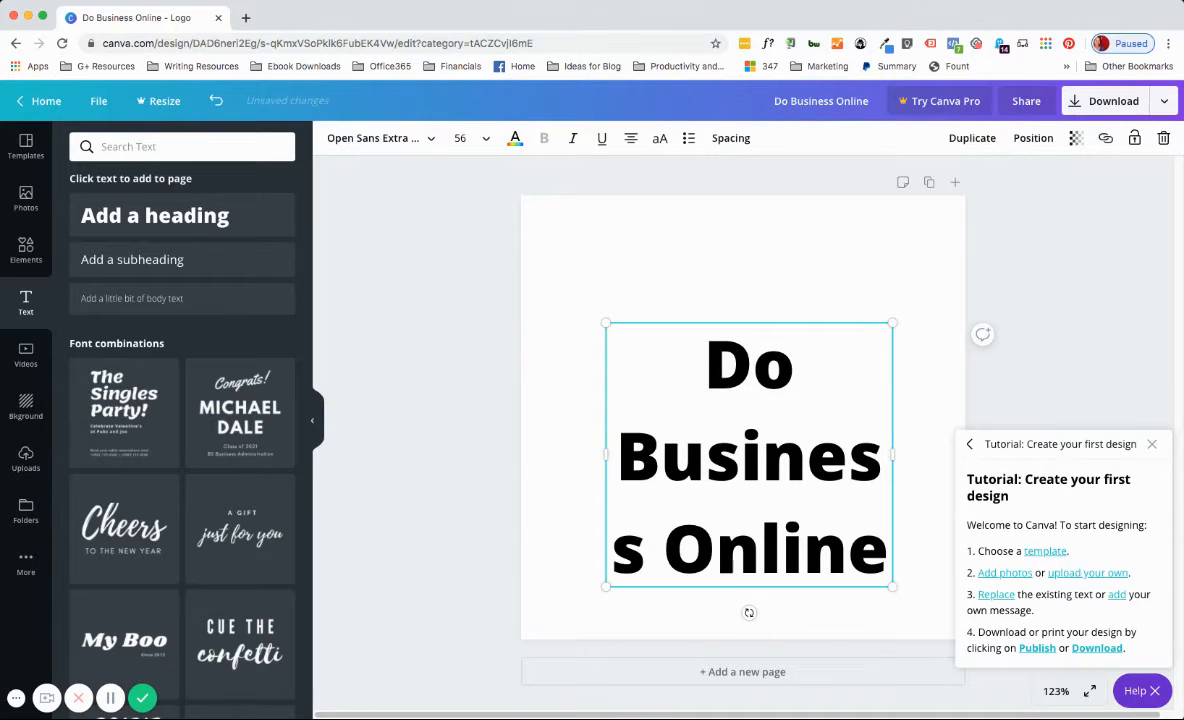
{"action": "left_click_drag", "start_coordinate": [606, 454], "coordinate": [574, 454]}
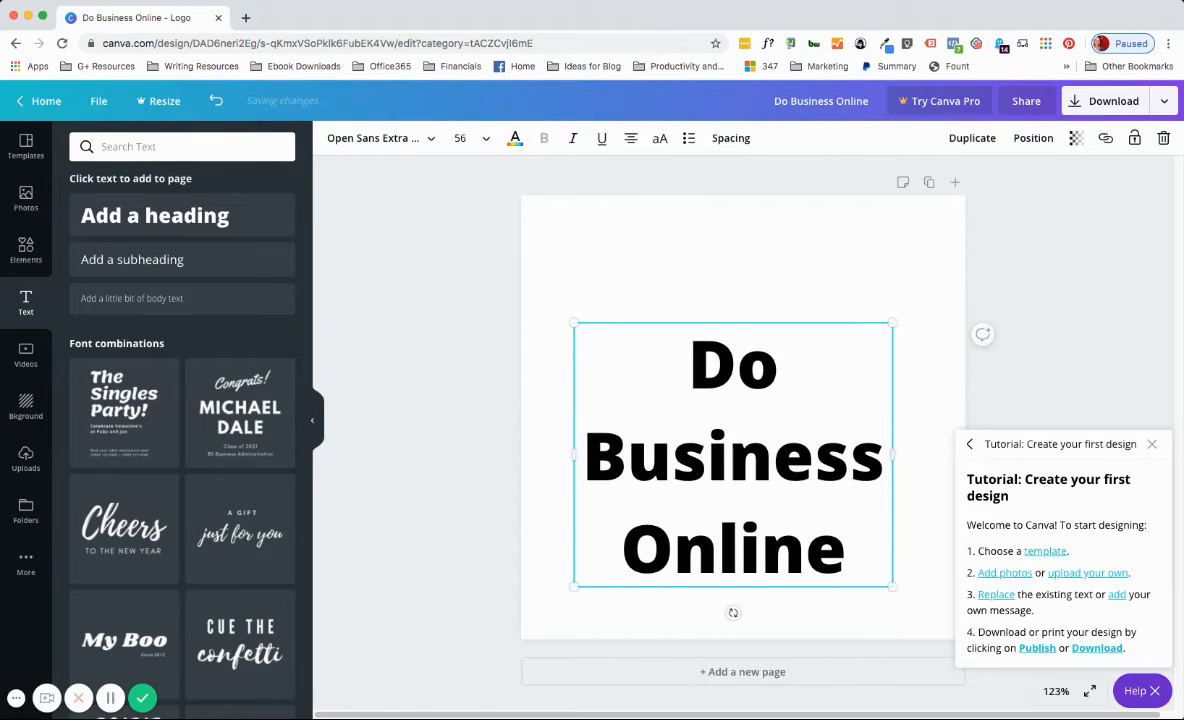
Center the enlarged heading on the page and close the first-design tutorial
{"action": "left_click_drag", "start_coordinate": [733, 455], "coordinate": [747, 413]}
{"action": "left_click", "coordinate": [1152, 444]}
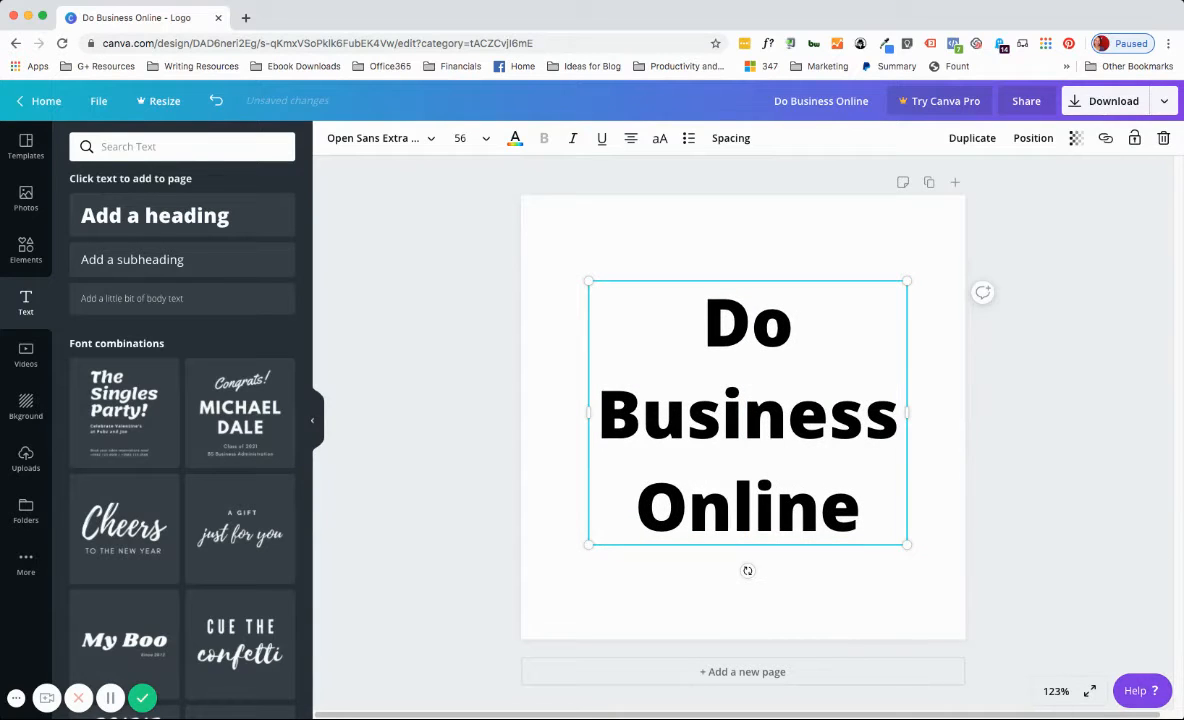
{"action": "left_click", "coordinate": [935, 437]}
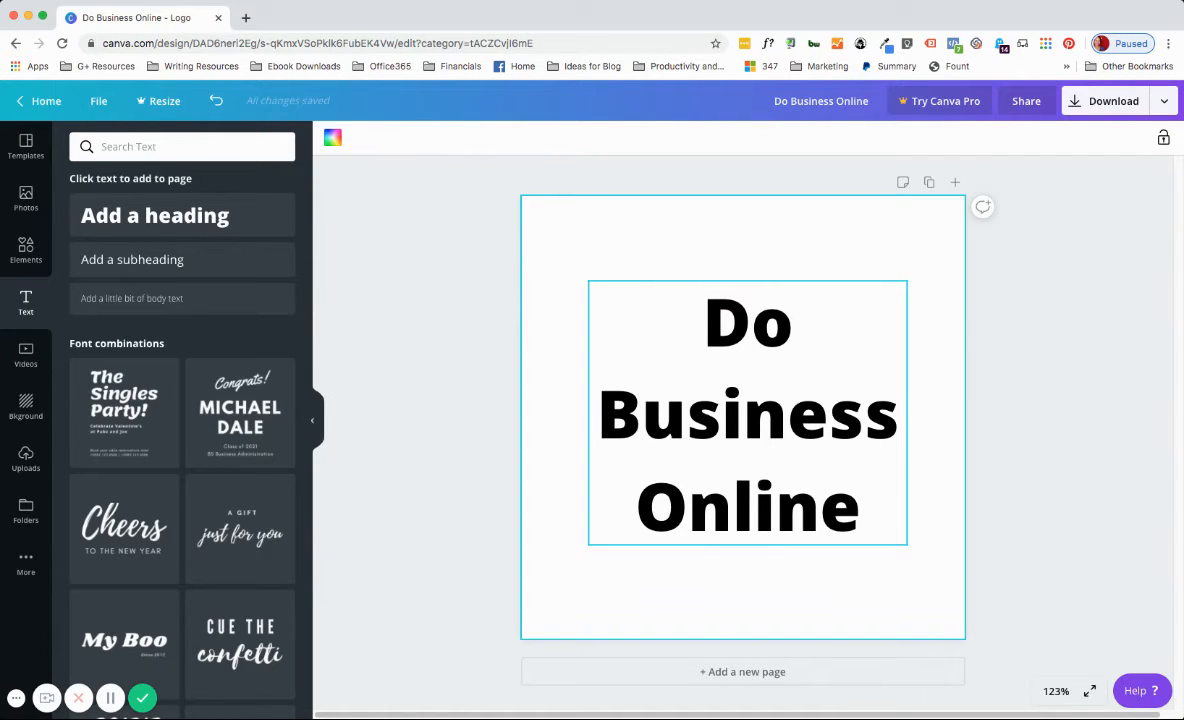
Color only the word "Online" in the heading dark blue
{"action": "left_click", "coordinate": [819, 505]}
{"action": "left_click", "coordinate": [819, 505]}
{"action": "left_click", "coordinate": [819, 505]}
{"action": "left_click", "coordinate": [861, 505]}
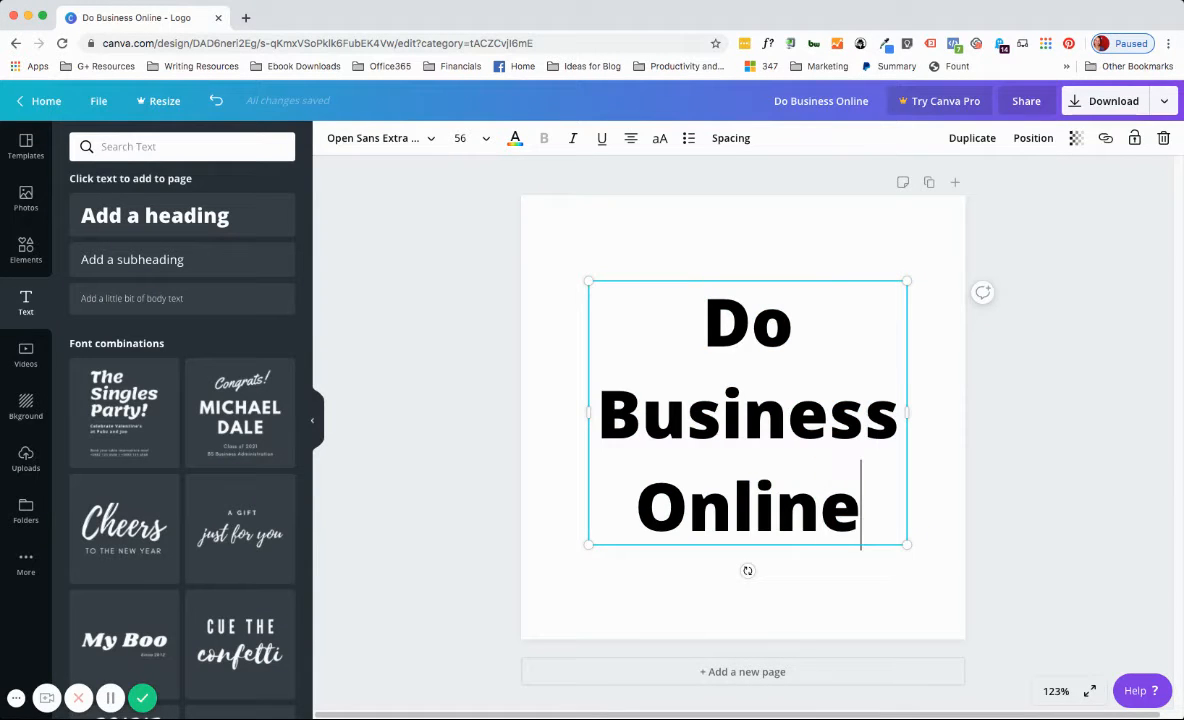
{"action": "left_click_drag", "start_coordinate": [861, 505], "coordinate": [637, 505]}
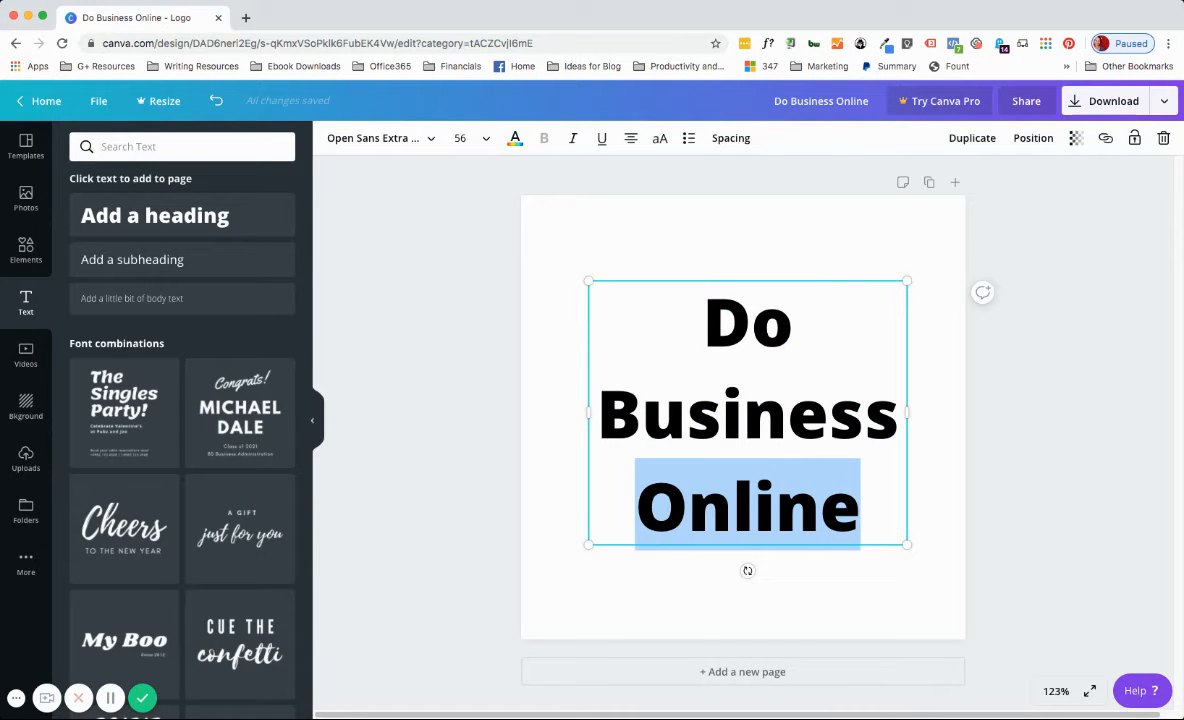
{"action": "left_click", "coordinate": [515, 138]}
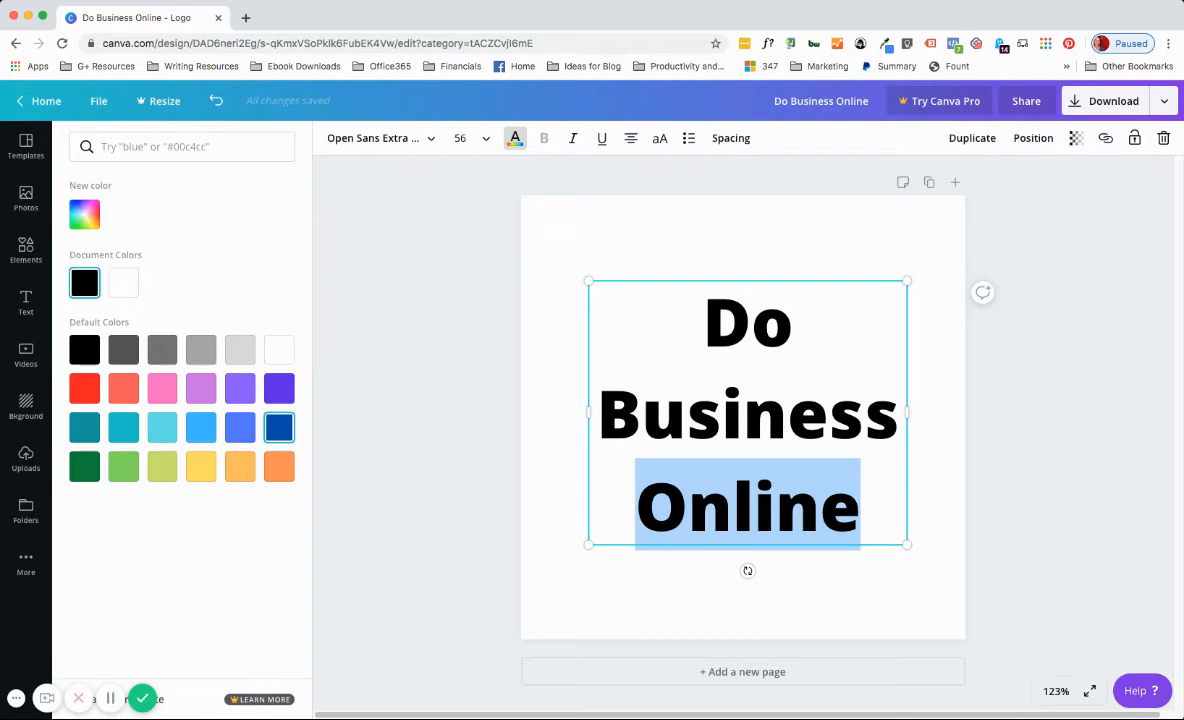
{"action": "left_click", "coordinate": [279, 428]}
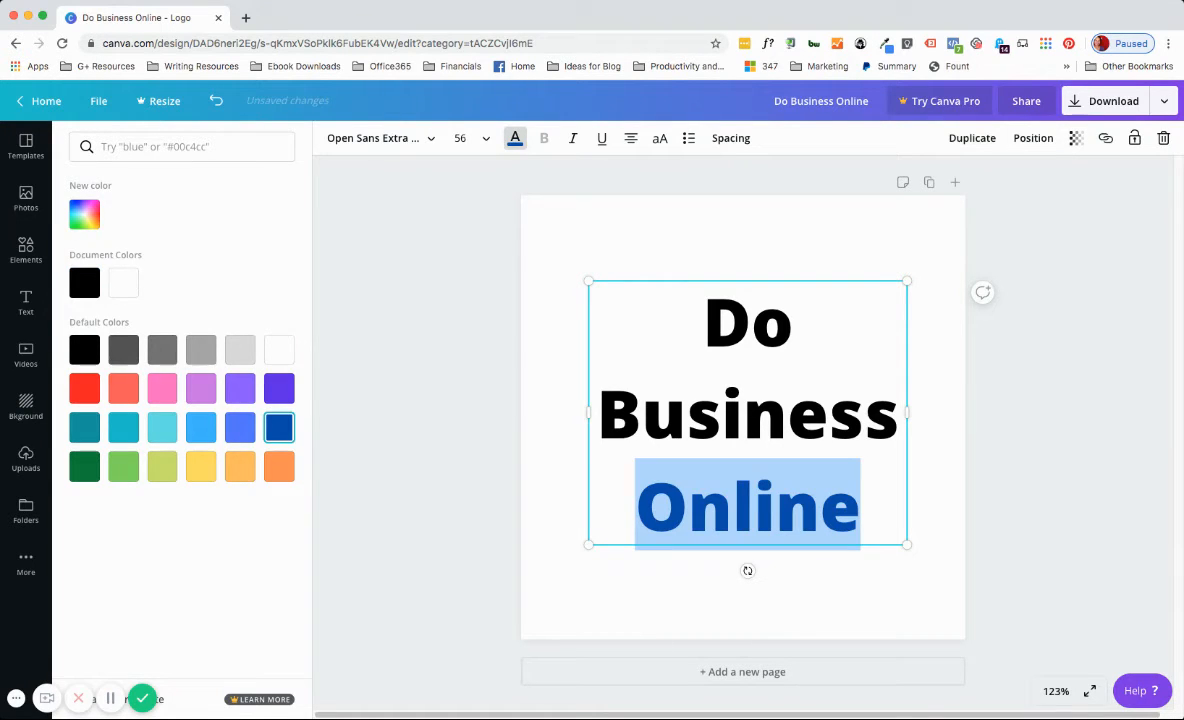
{"action": "left_click", "coordinate": [933, 505]}
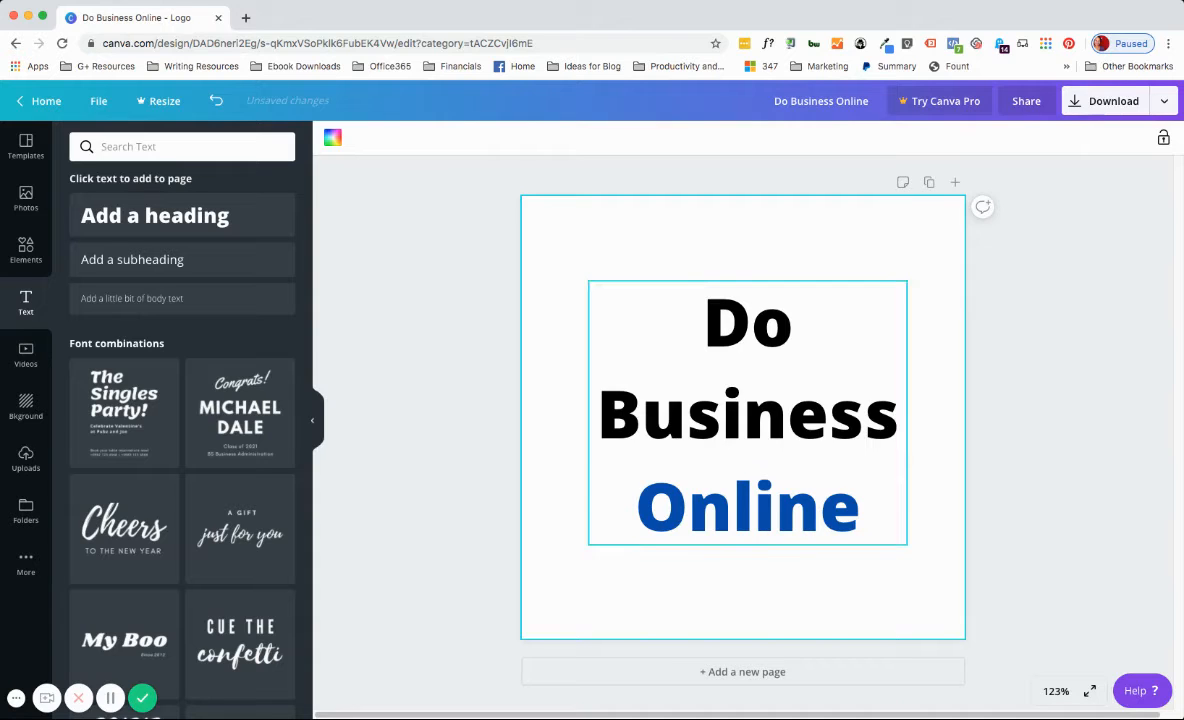
Nudge the heading slightly and change its font to Nickainley
{"action": "mouse_move", "coordinate": [748, 415]}
{"action": "left_mouse_down"}
{"action": "mouse_move", "coordinate": [742, 402]}
{"action": "mouse_move", "coordinate": [750, 412]}
{"action": "left_mouse_up"}
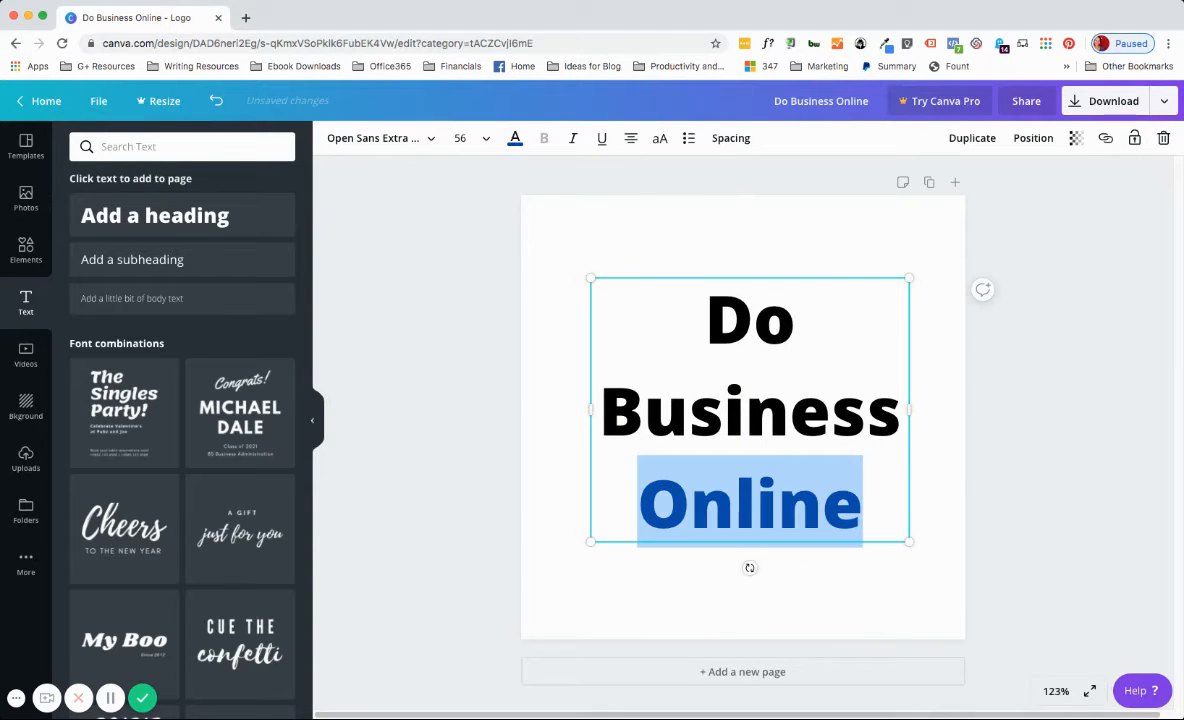
{"action": "left_click", "coordinate": [380, 138]}
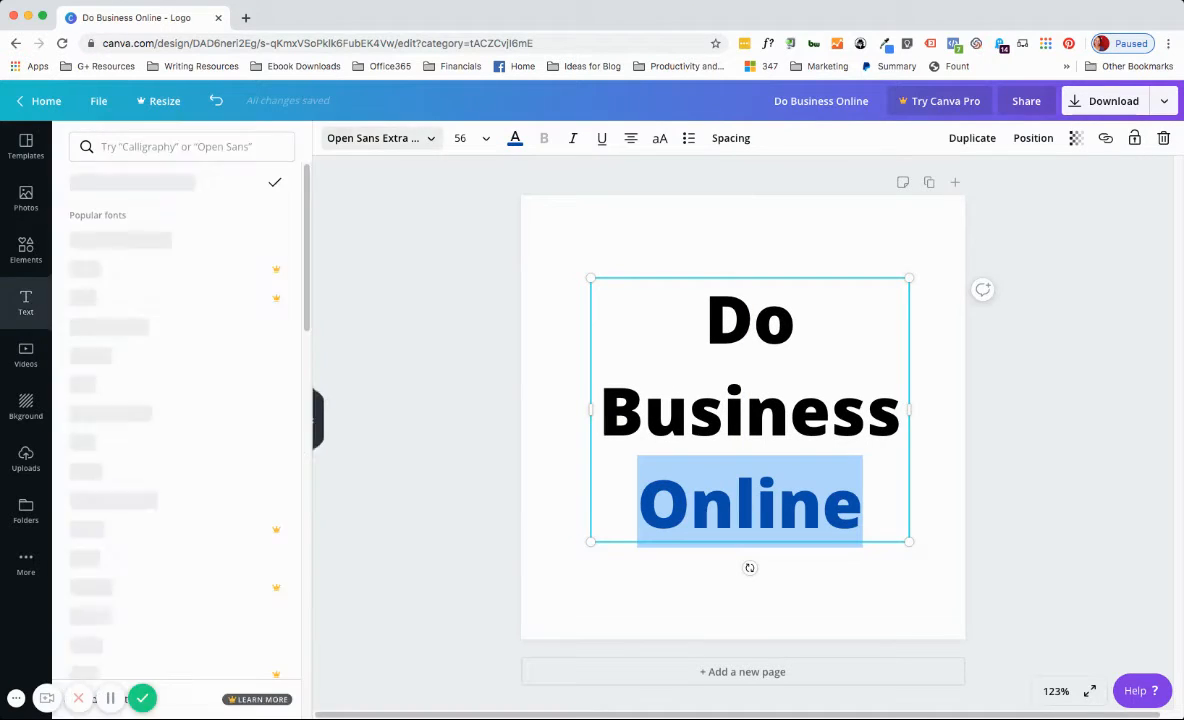
{"action": "scroll", "coordinate": [175, 321], "scroll_direction": "down", "scroll_amount": 5}
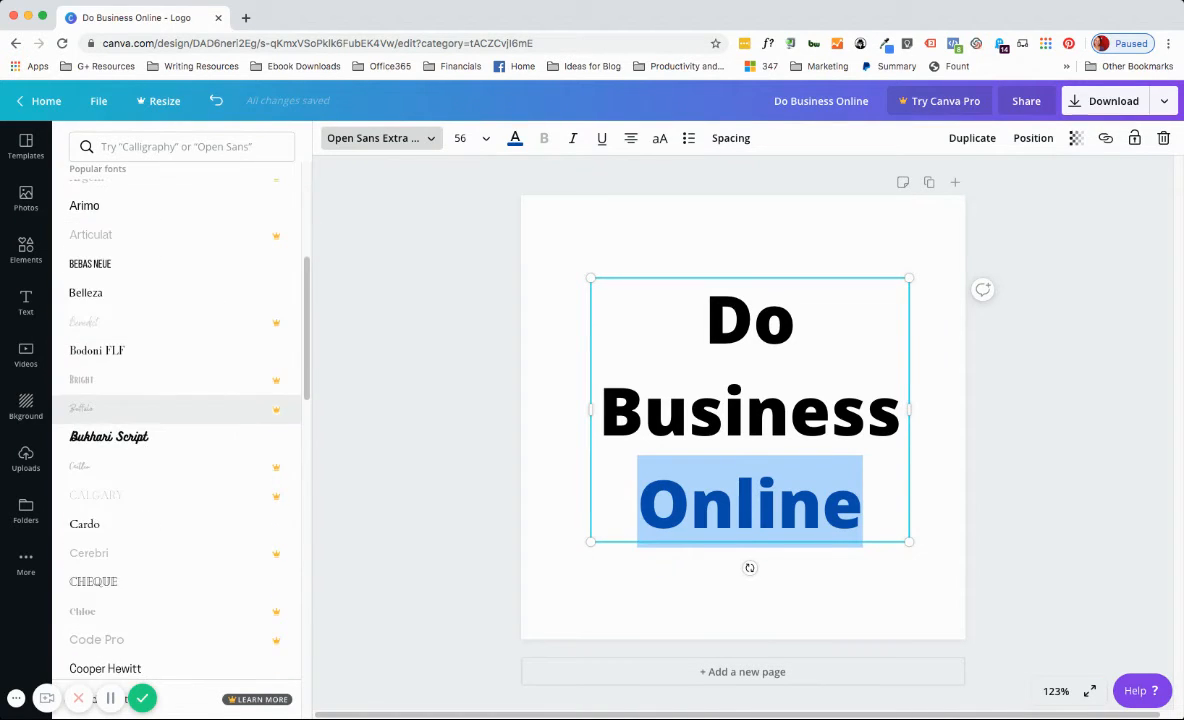
{"action": "scroll", "coordinate": [175, 360], "scroll_direction": "down", "scroll_amount": 3}
{"action": "scroll", "coordinate": [175, 510], "scroll_direction": "down", "scroll_amount": 5}
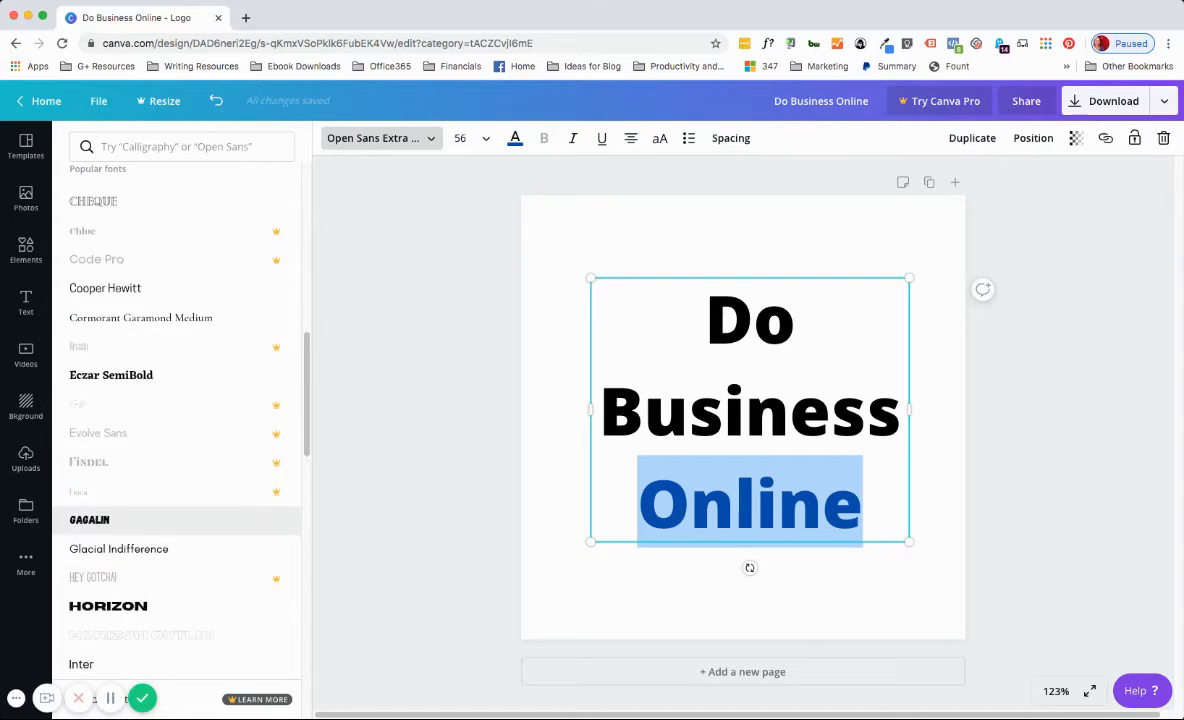
{"action": "scroll", "coordinate": [175, 500], "scroll_direction": "down", "scroll_amount": 4}
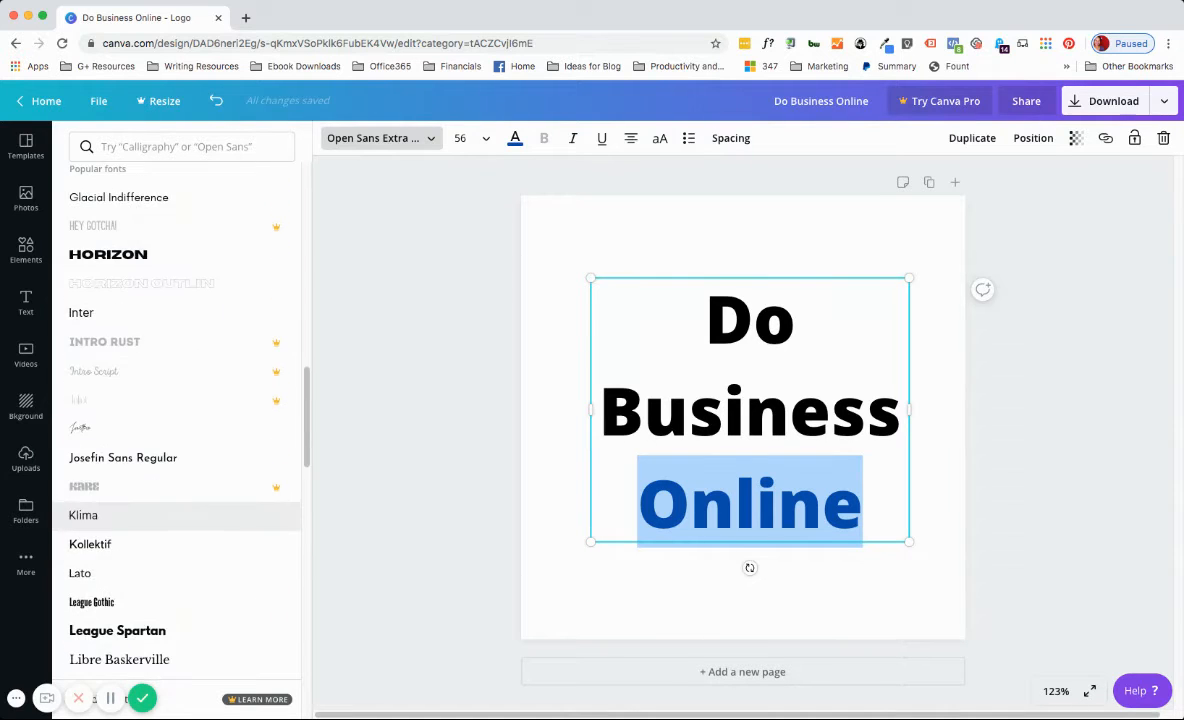
{"action": "scroll", "coordinate": [175, 500], "scroll_direction": "down", "scroll_amount": 10}
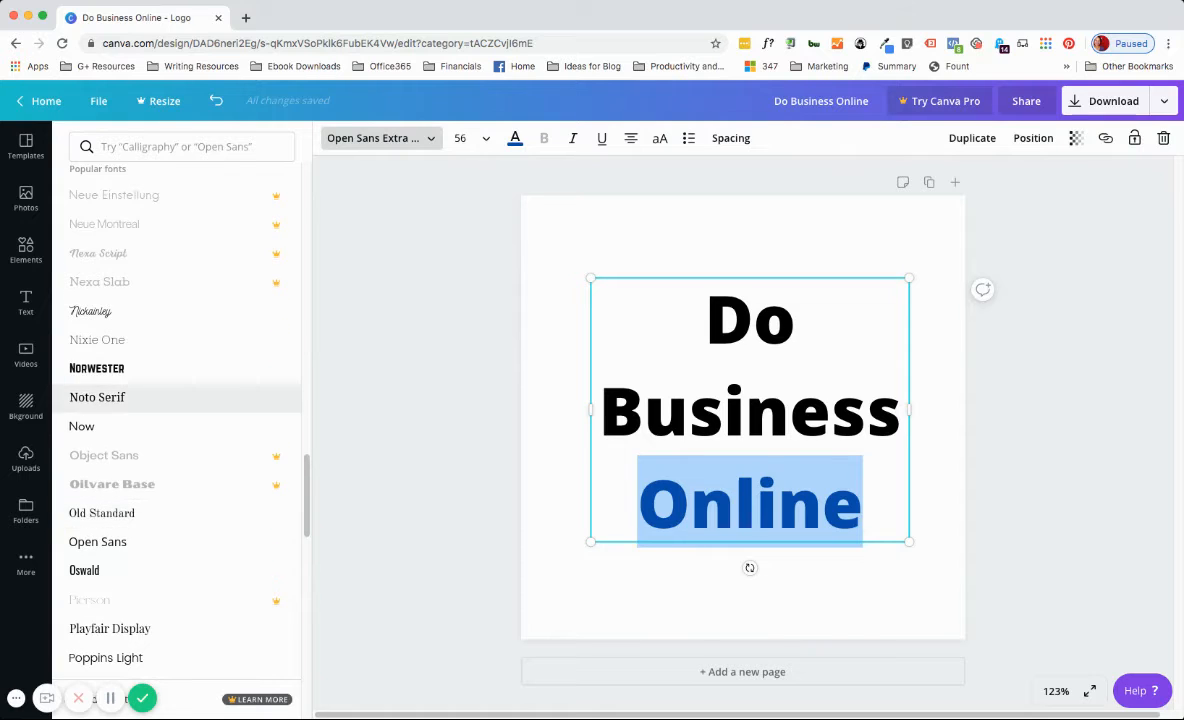
{"action": "left_click", "coordinate": [90, 311]}
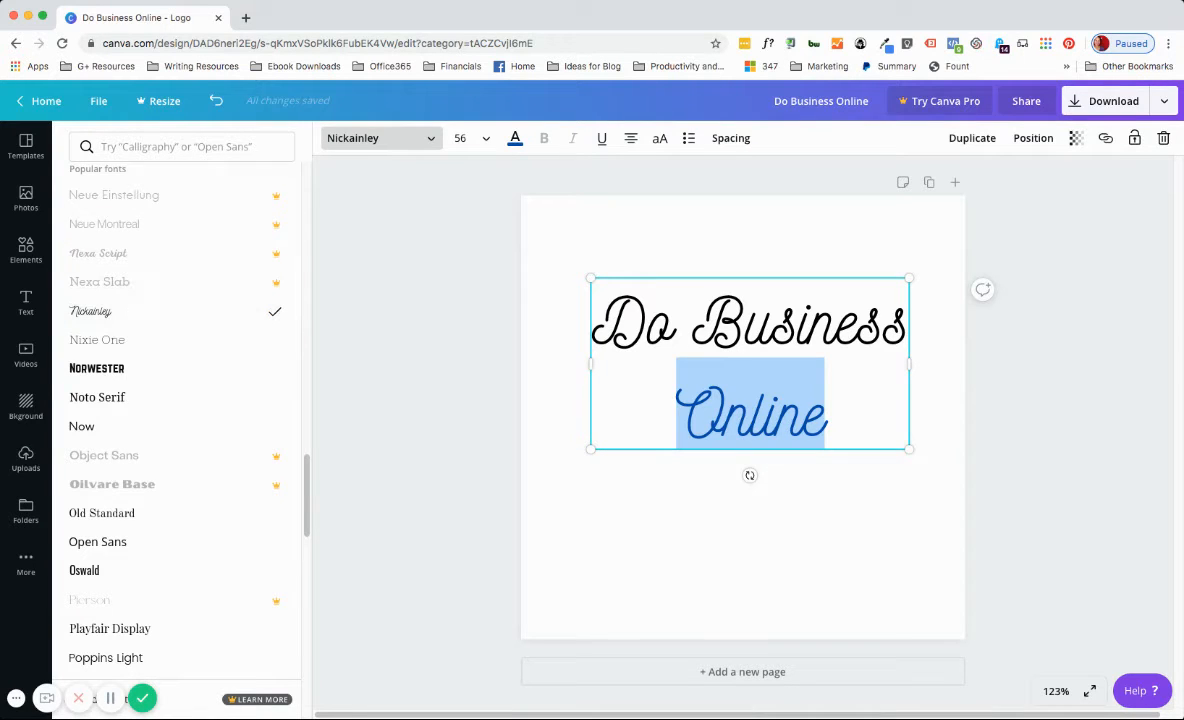
{"action": "left_click", "coordinate": [381, 138]}
{"action": "left_click", "coordinate": [381, 138]}
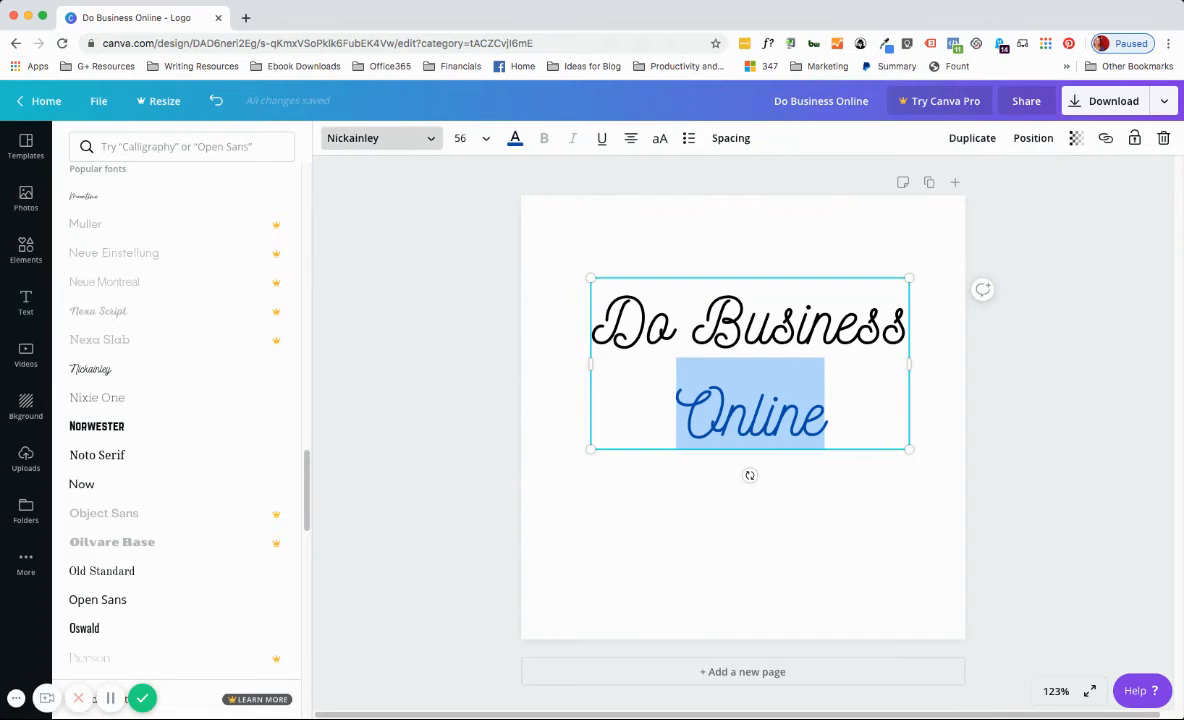
{"action": "left_click", "coordinate": [381, 138]}
{"action": "left_click", "coordinate": [381, 138]}
{"action": "left_click", "coordinate": [381, 138]}
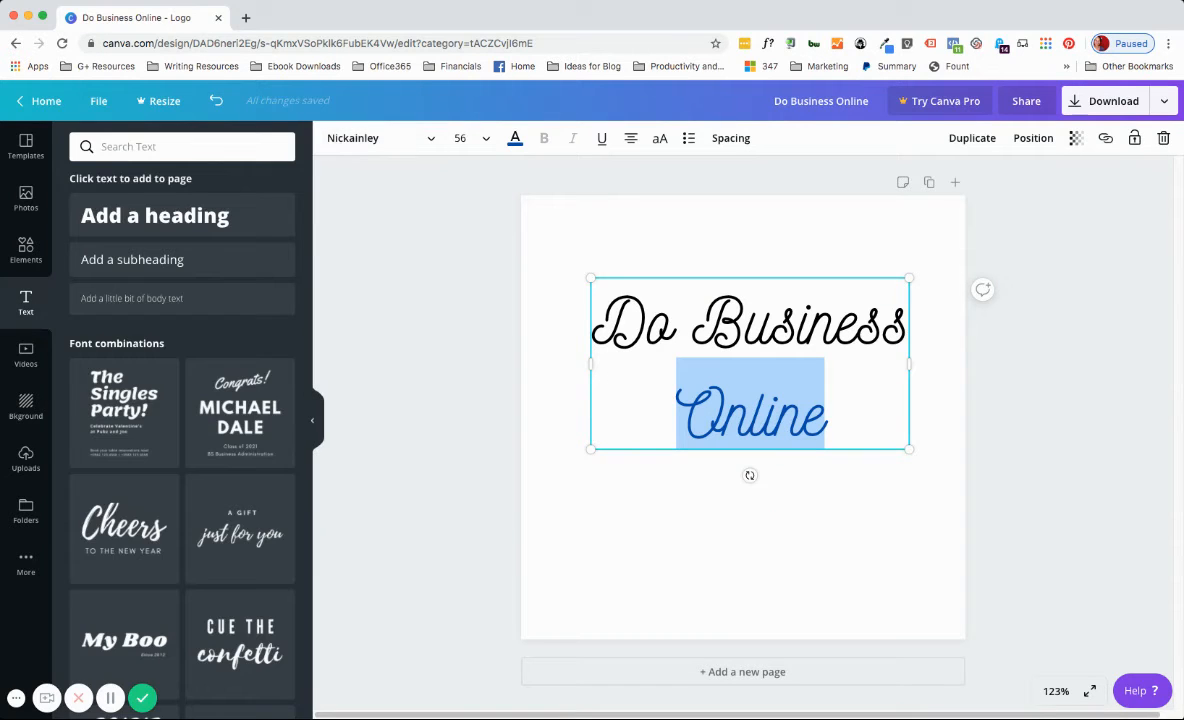
Delete "Do Business" from the heading, keeping only "Online", and move that text box down into the page's lower half
{"action": "left_click", "coordinate": [745, 545]}
{"action": "left_click", "coordinate": [750, 400]}
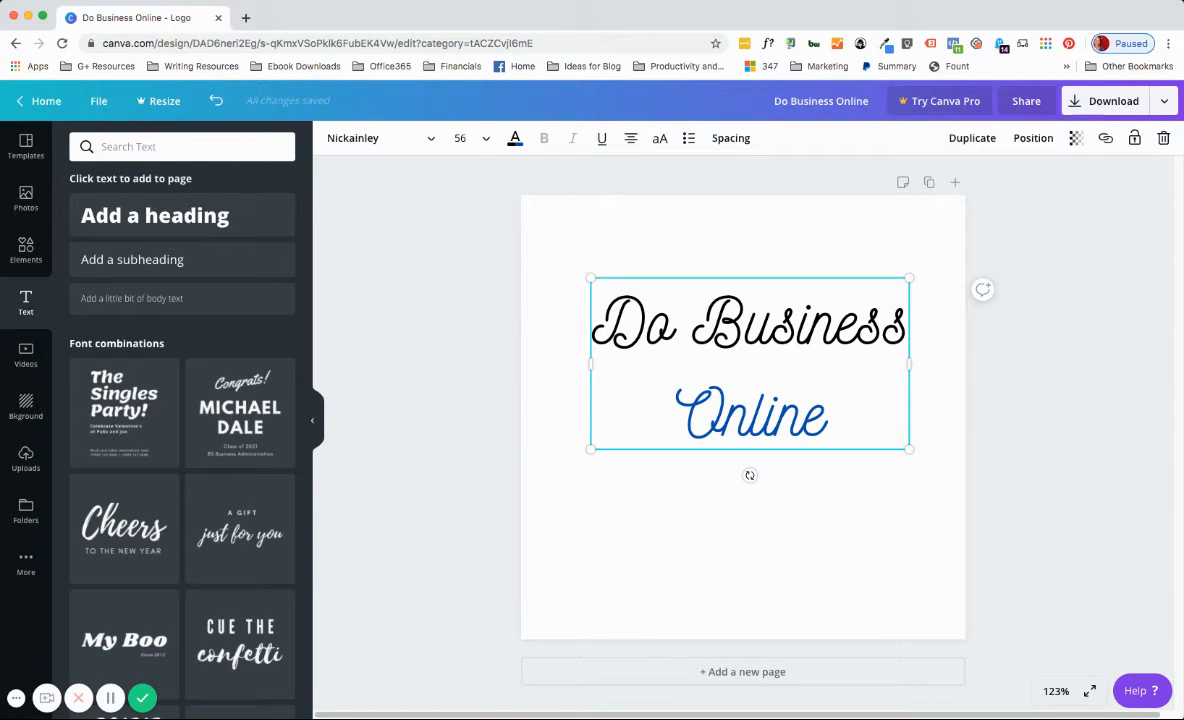
{"action": "triple_click", "coordinate": [635, 323]}
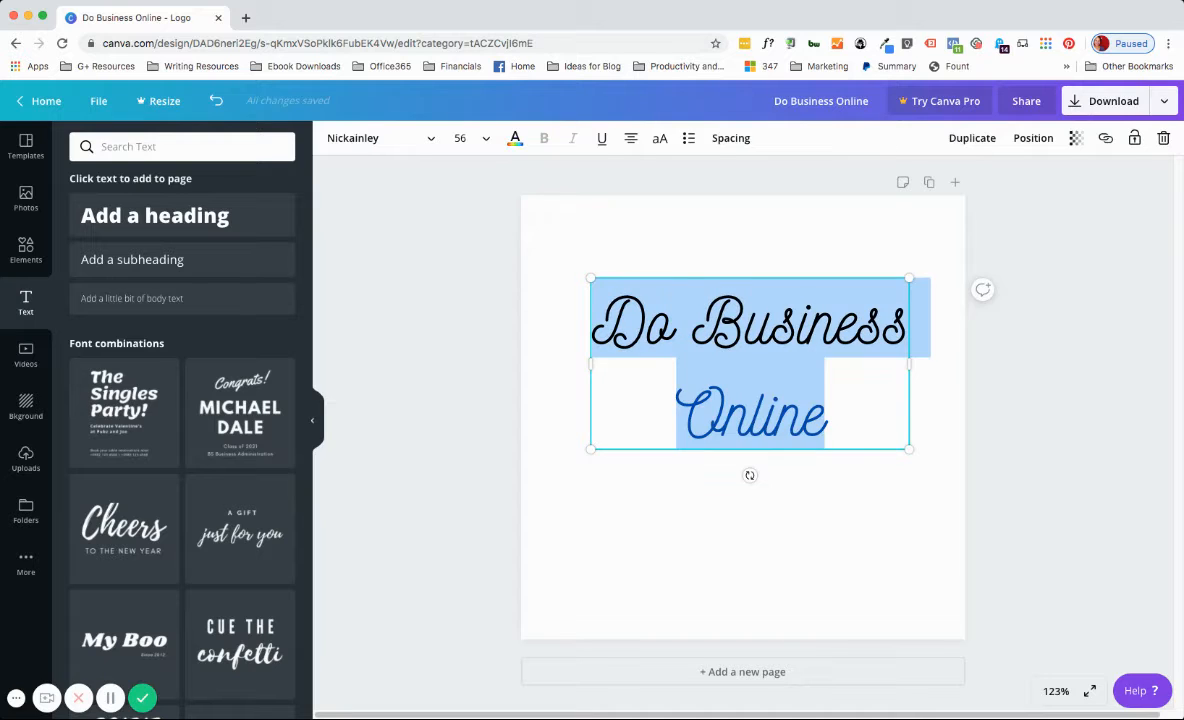
{"action": "left_click", "coordinate": [647, 323]}
{"action": "double_click", "coordinate": [660, 323]}
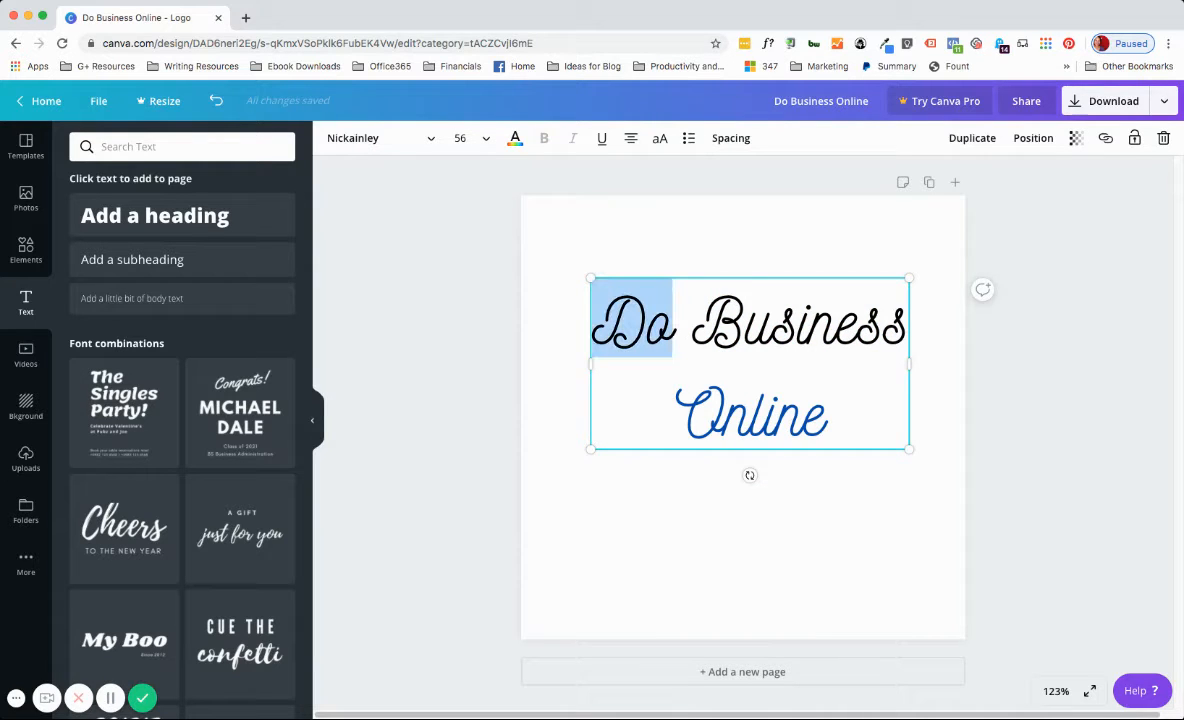
{"action": "key", "text": "BackSpace"}
{"action": "left_click_drag", "start_coordinate": [634, 325], "coordinate": [884, 325]}
{"action": "key", "text": "BackSpace"}
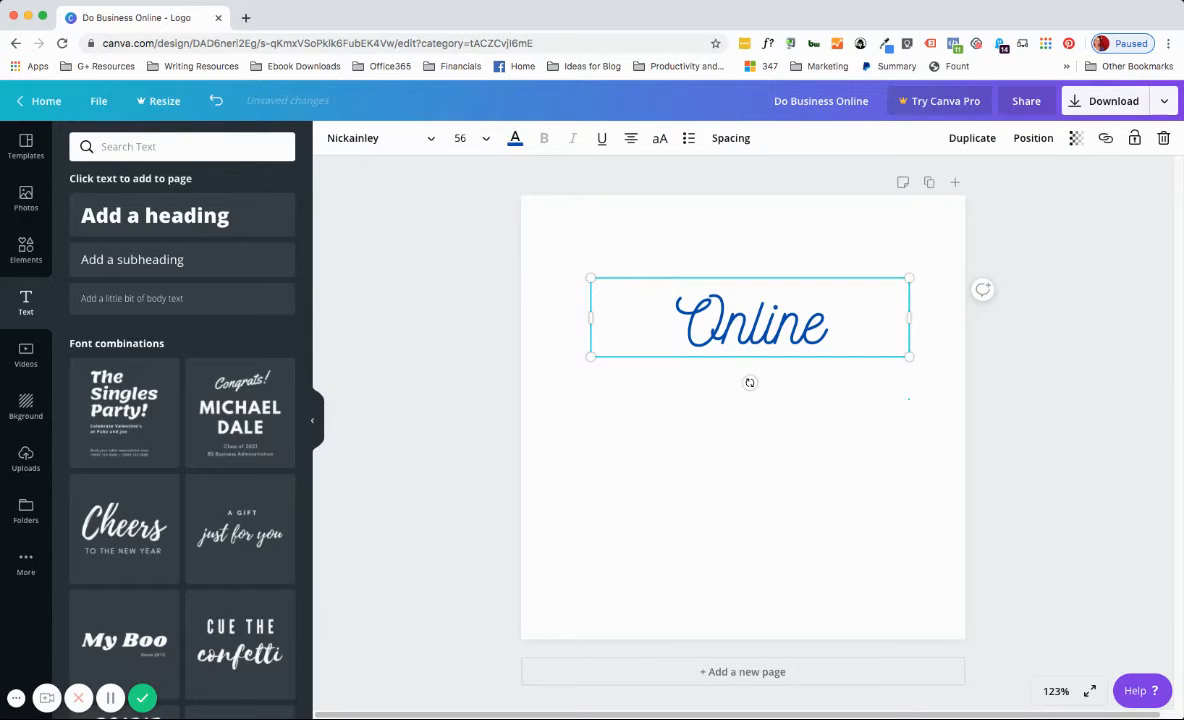
{"action": "left_click_drag", "start_coordinate": [750, 317], "coordinate": [743, 488]}
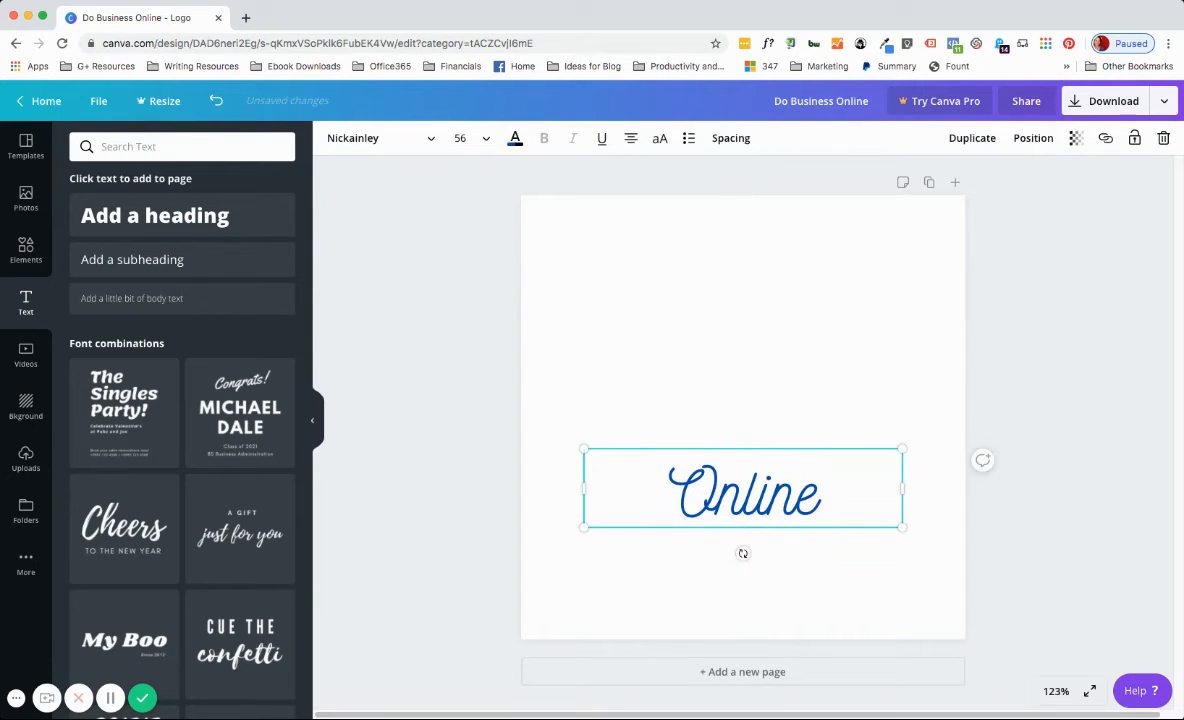
Add a separate heading reading "Do Business" and position it above "Online" near the page's middle
{"action": "left_click", "coordinate": [155, 215]}
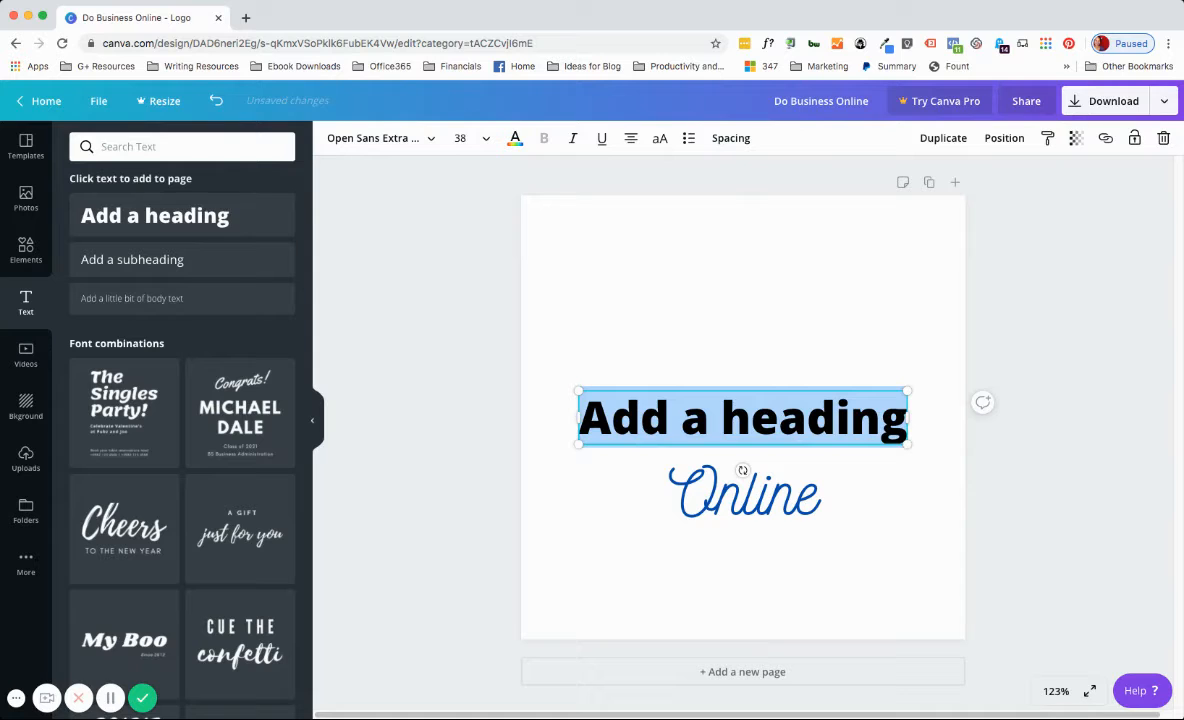
{"action": "type", "text": "Do Business"}
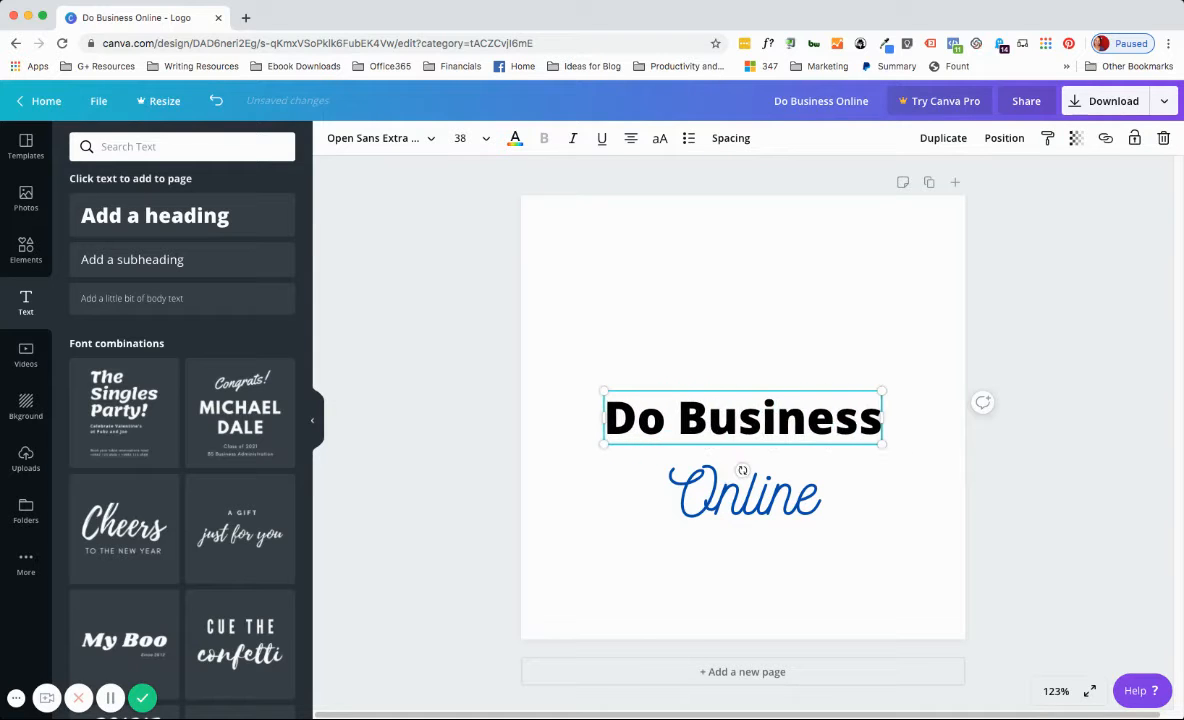
{"action": "left_click", "coordinate": [743, 574]}
{"action": "left_click_drag", "start_coordinate": [743, 418], "coordinate": [743, 347]}
{"action": "left_click_drag", "start_coordinate": [678, 445], "coordinate": [678, 366]}
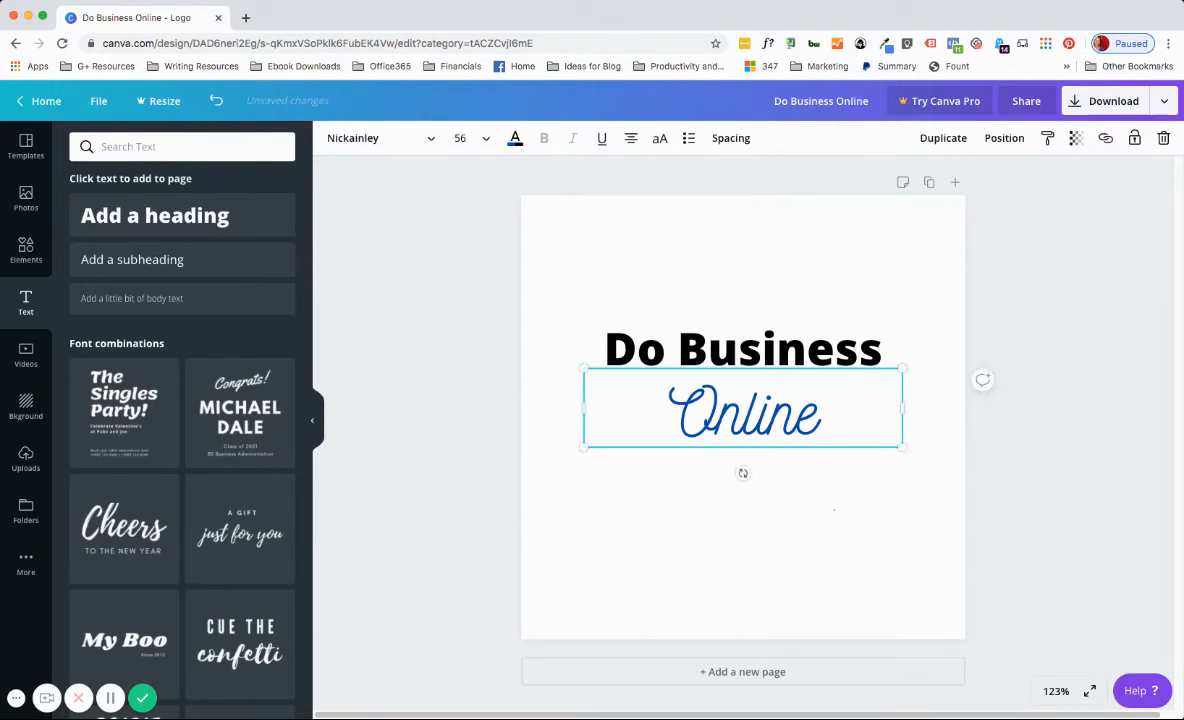
{"action": "left_click", "coordinate": [835, 510]}
{"action": "left_click_drag", "start_coordinate": [745, 412], "coordinate": [753, 452]}
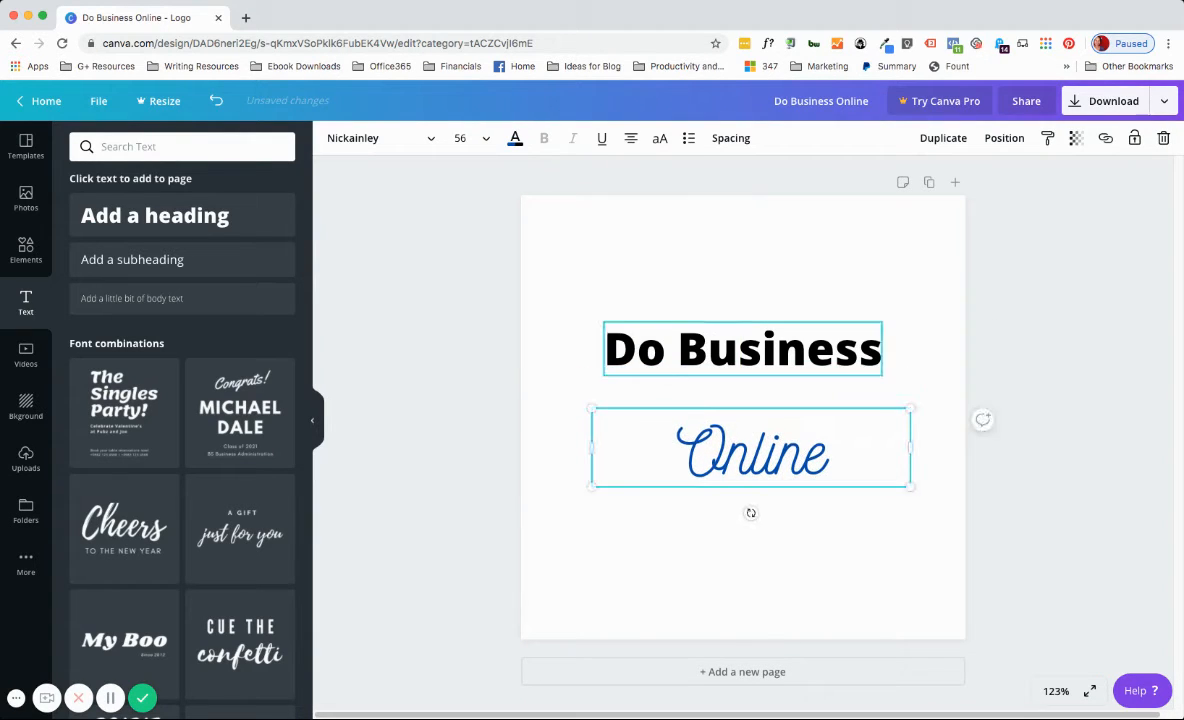
Set the "Do Business" heading's font size to 48 after trying 42 and 56
{"action": "left_click", "coordinate": [743, 349]}
{"action": "left_click", "coordinate": [462, 138]}
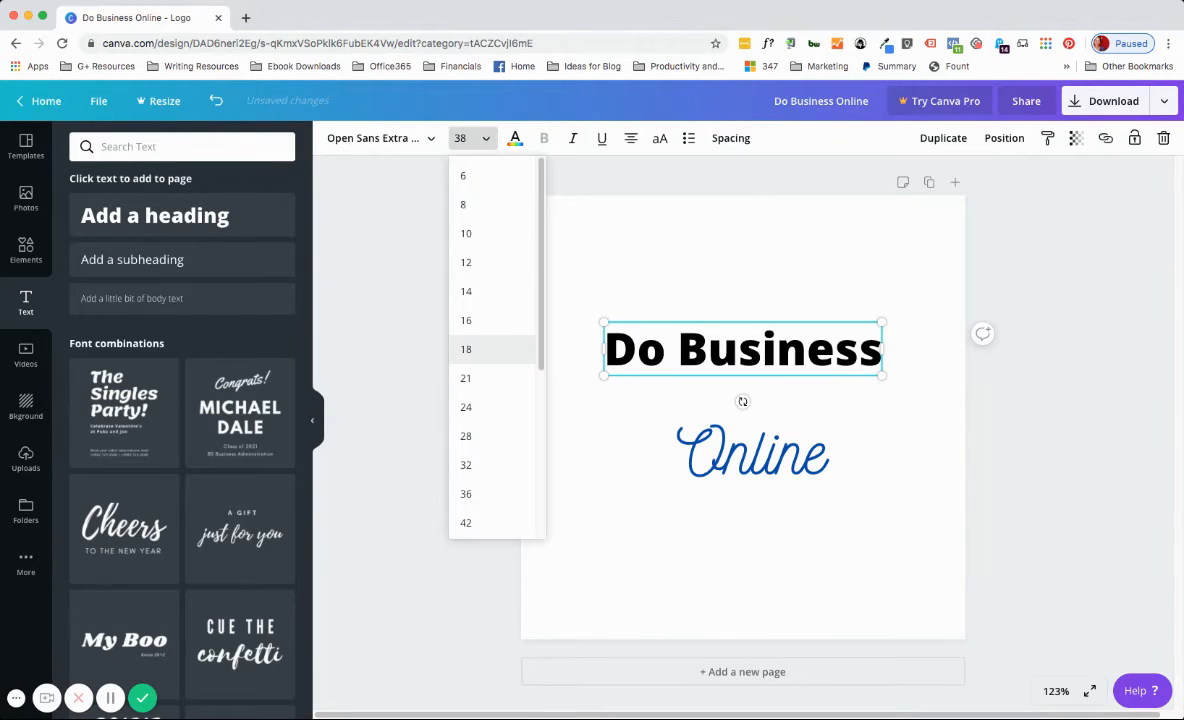
{"action": "scroll", "coordinate": [470, 347], "scroll_direction": "down", "scroll_amount": 2}
{"action": "left_click", "coordinate": [470, 431]}
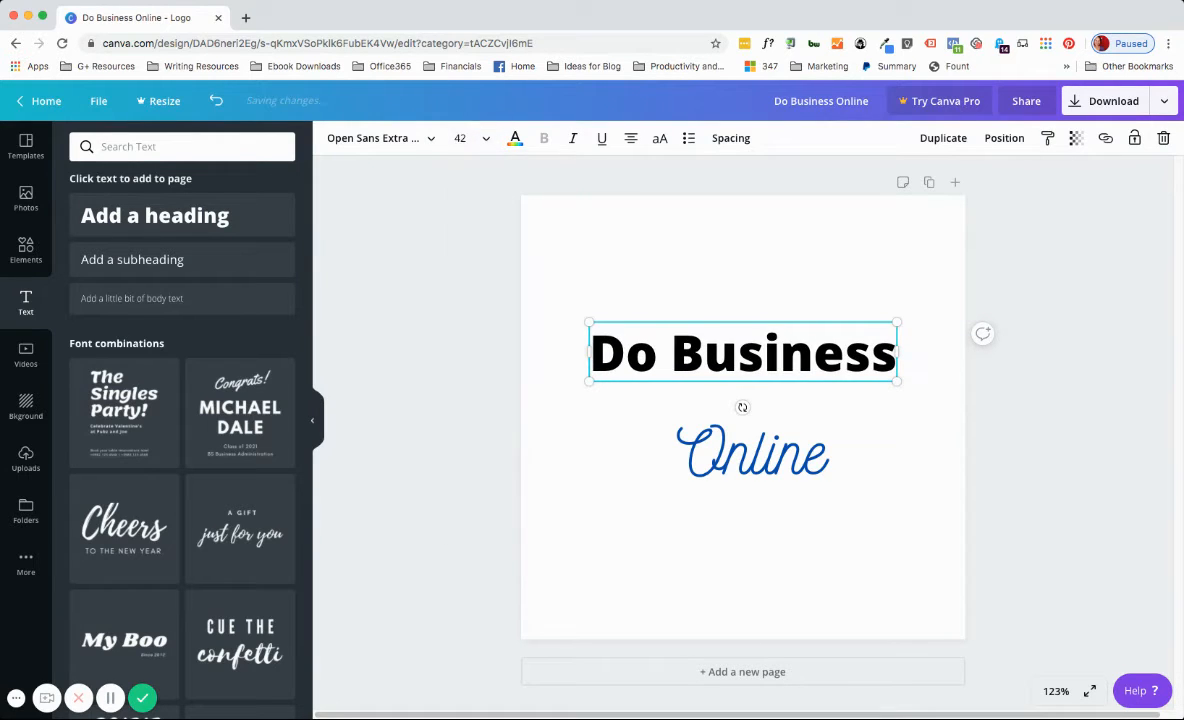
{"action": "left_click", "coordinate": [462, 138]}
{"action": "left_click", "coordinate": [470, 404]}
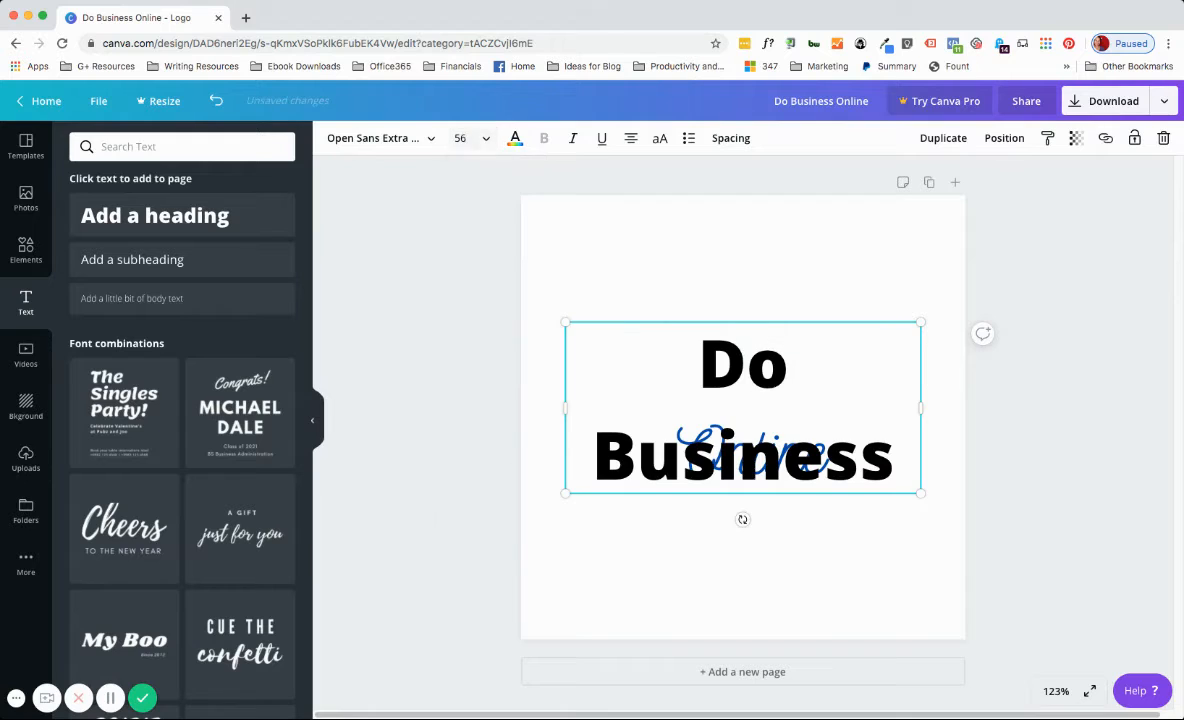
{"action": "left_click", "coordinate": [462, 138]}
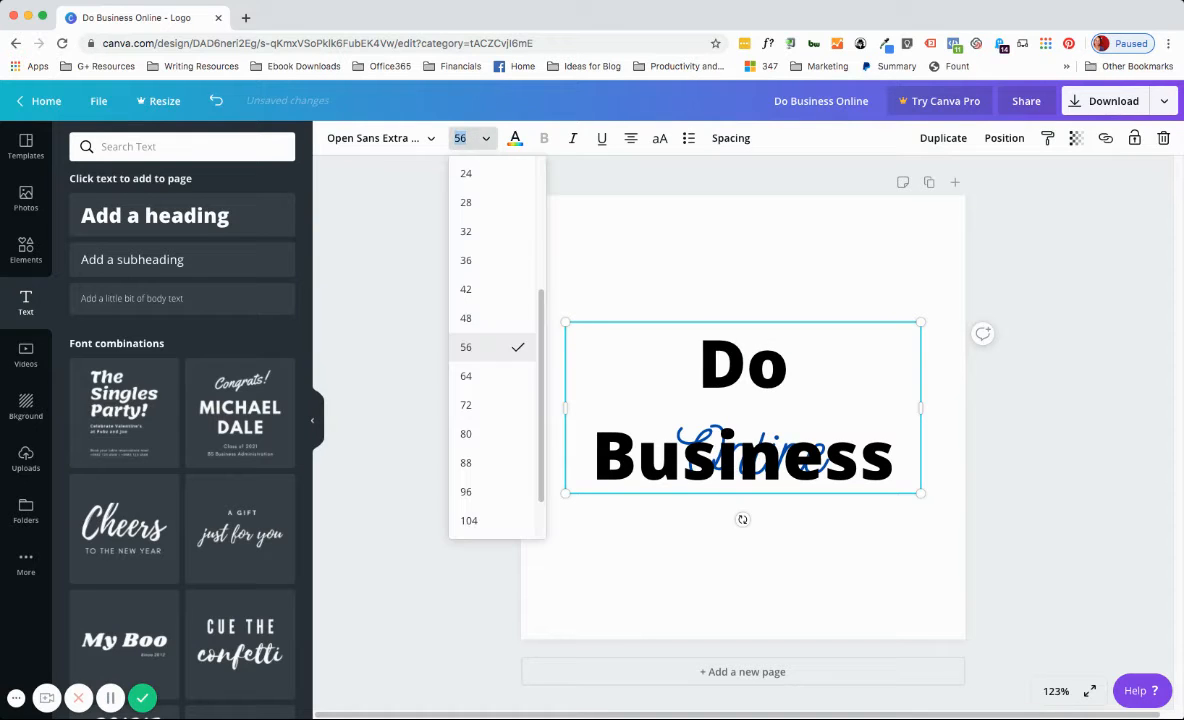
{"action": "left_click", "coordinate": [470, 318]}
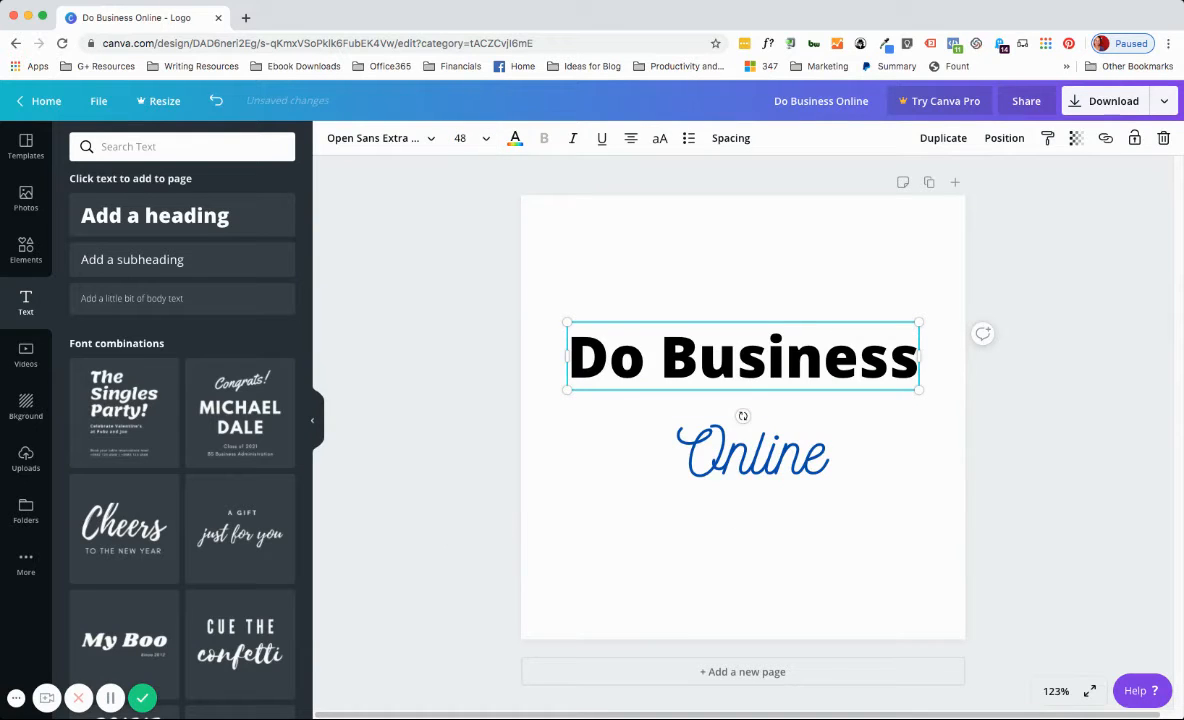
Break the "Do Business" heading into two lines before "Business" and arrange it above "Online" without overlap
{"action": "left_click", "coordinate": [750, 535]}
{"action": "left_click_drag", "start_coordinate": [750, 450], "coordinate": [743, 426]}
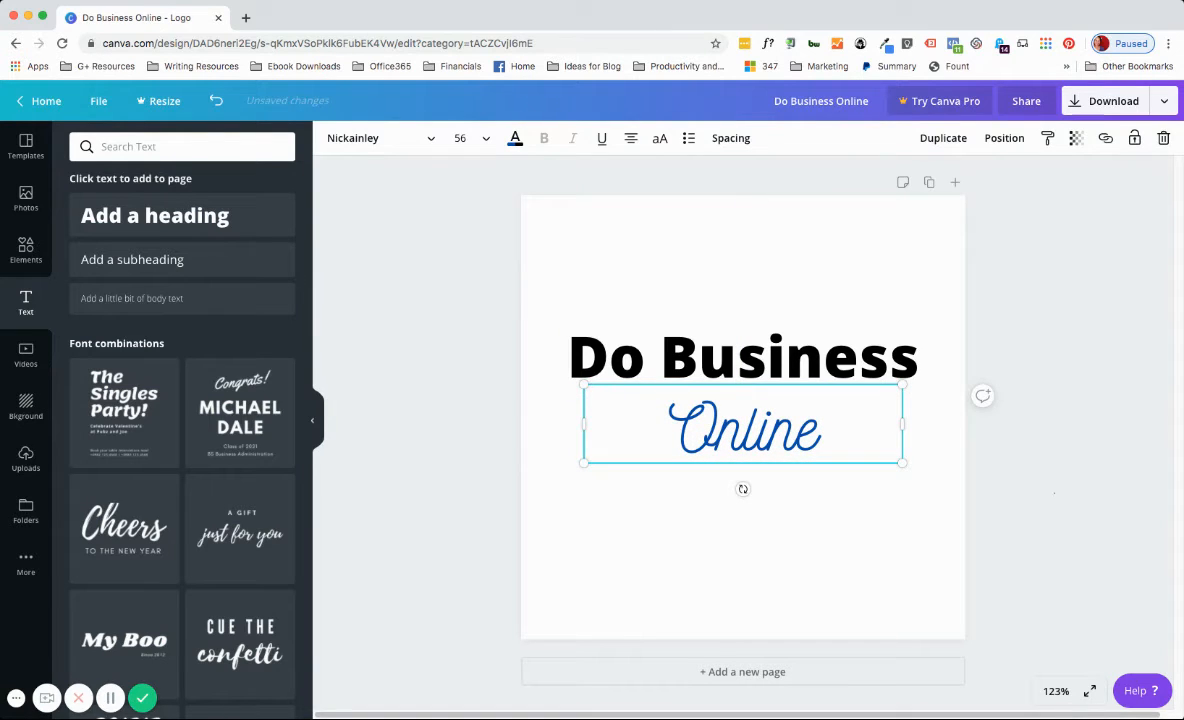
{"action": "left_click", "coordinate": [1054, 493]}
{"action": "left_click_drag", "start_coordinate": [745, 432], "coordinate": [752, 471]}
{"action": "left_click", "coordinate": [743, 357]}
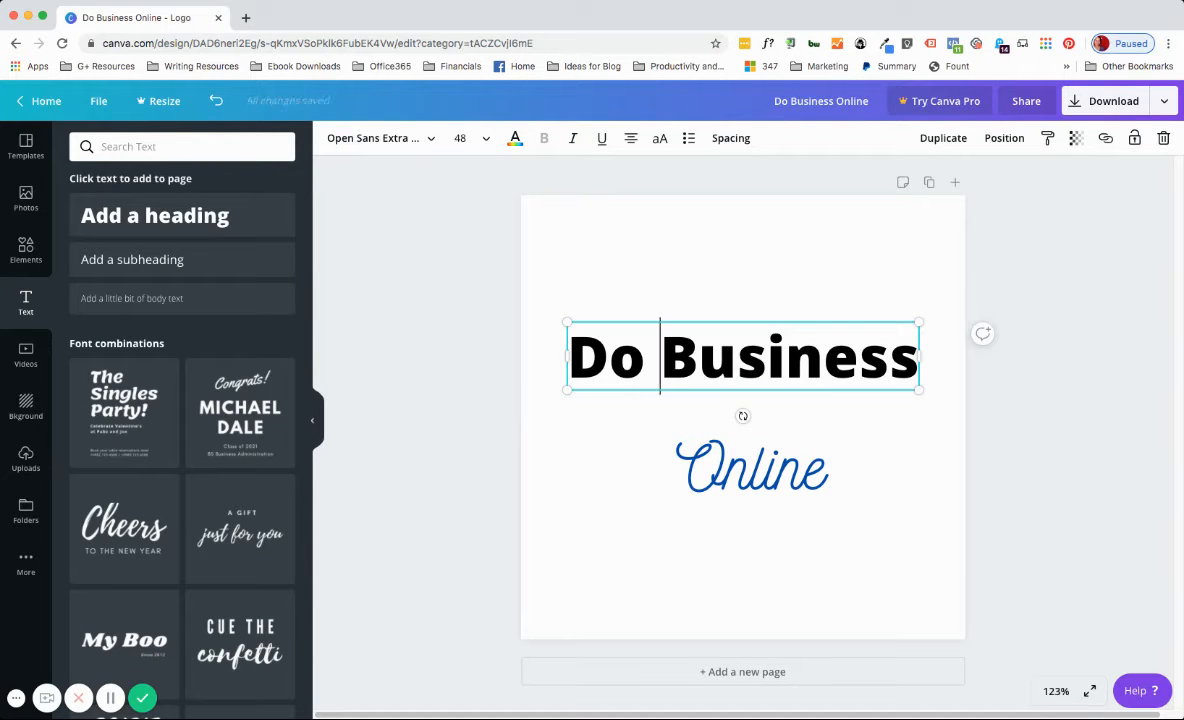
{"action": "key", "text": "Return"}
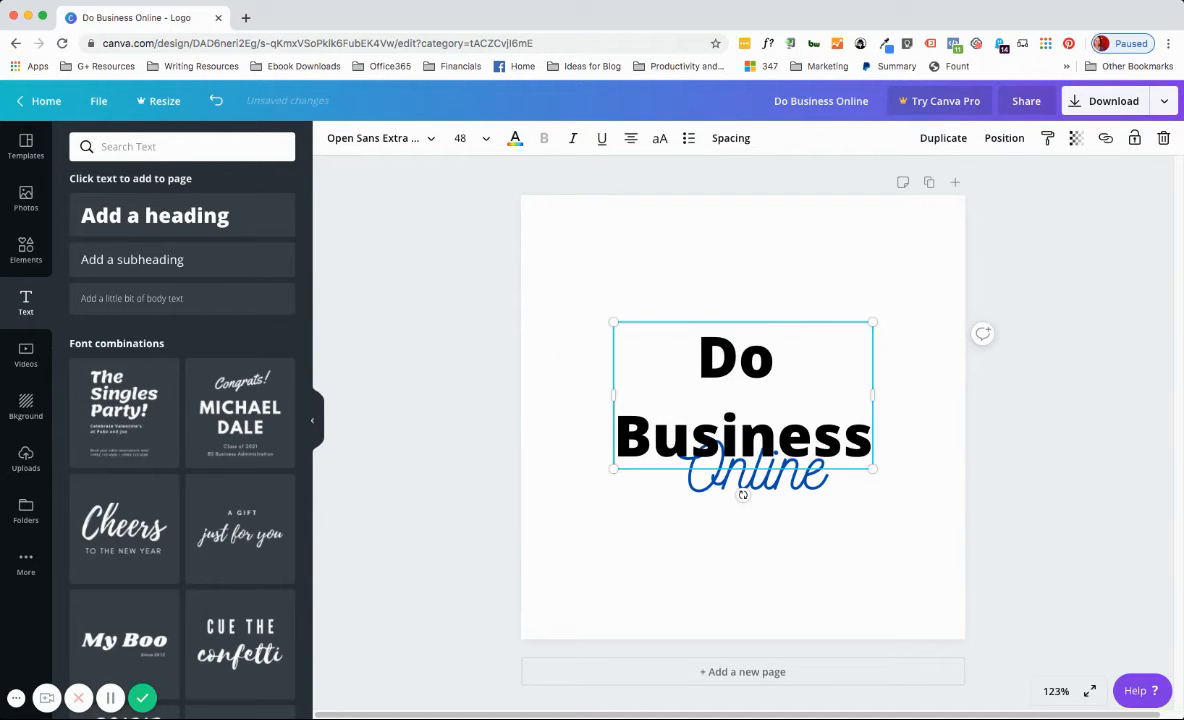
{"action": "left_click_drag", "start_coordinate": [743, 395], "coordinate": [750, 354]}
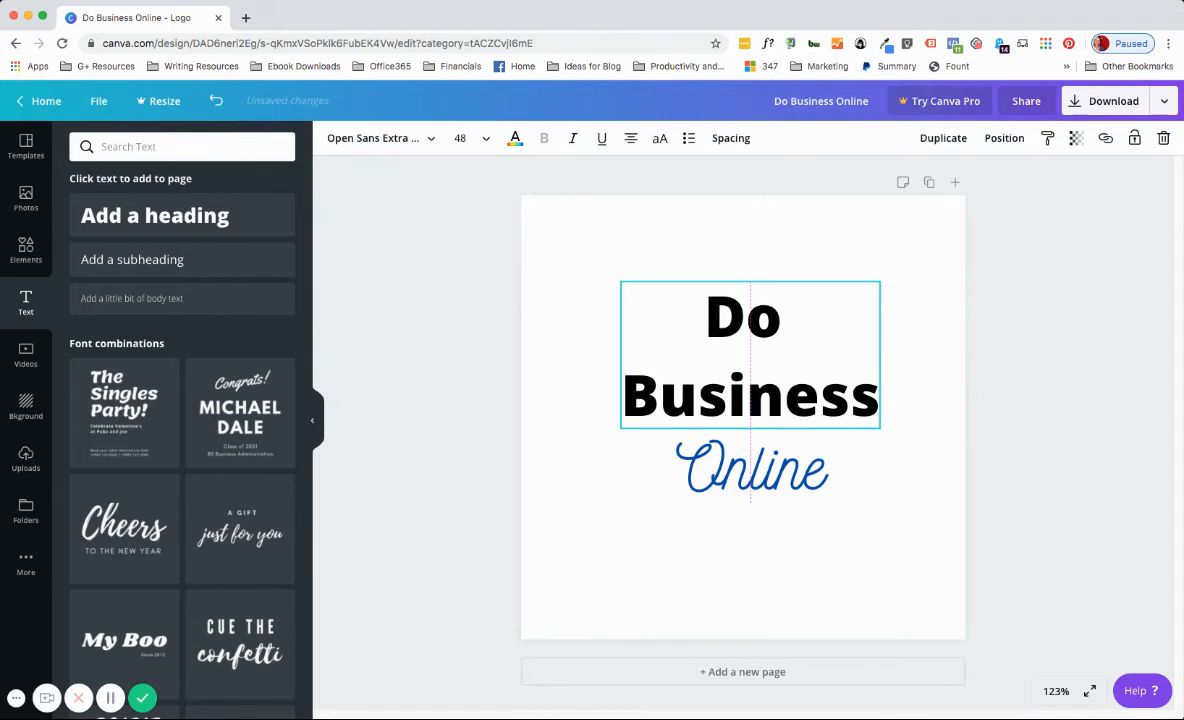
{"action": "left_click_drag", "start_coordinate": [750, 472], "coordinate": [750, 484]}
Set the "Do Business" heading's line height to 1.1 and move "Online" up closer beneath it
{"action": "left_click", "coordinate": [750, 395]}
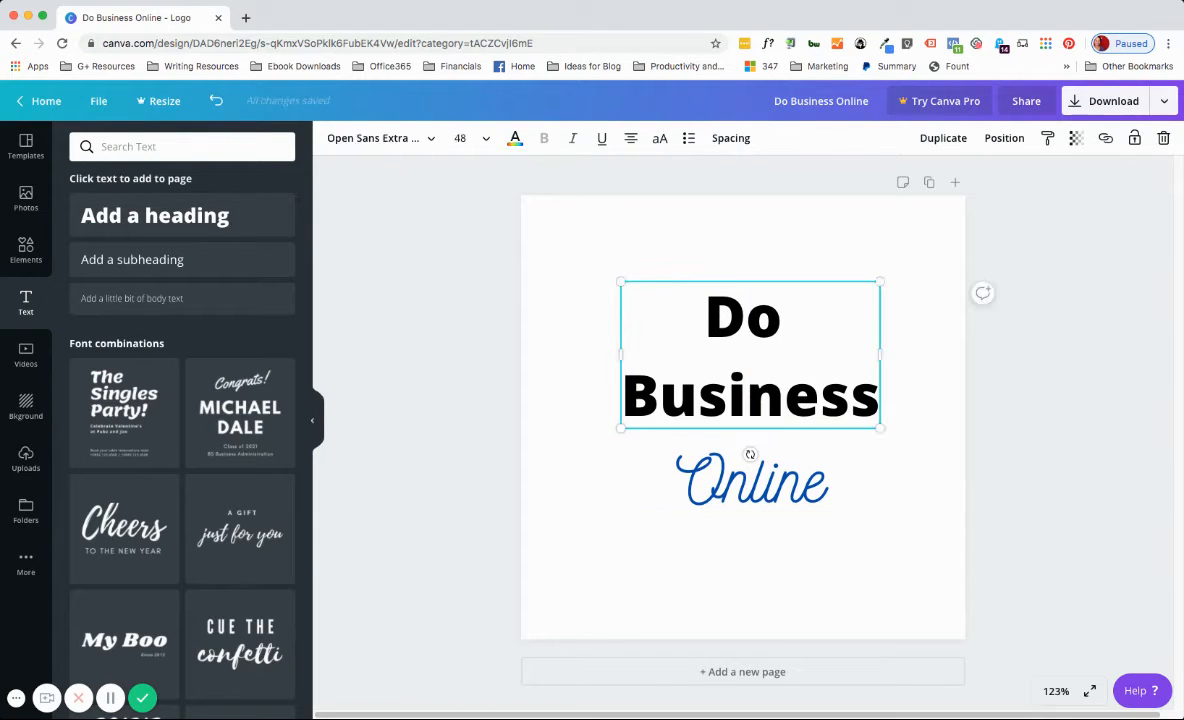
{"action": "double_click", "coordinate": [750, 395]}
{"action": "left_click_drag", "start_coordinate": [706, 316], "coordinate": [879, 398]}
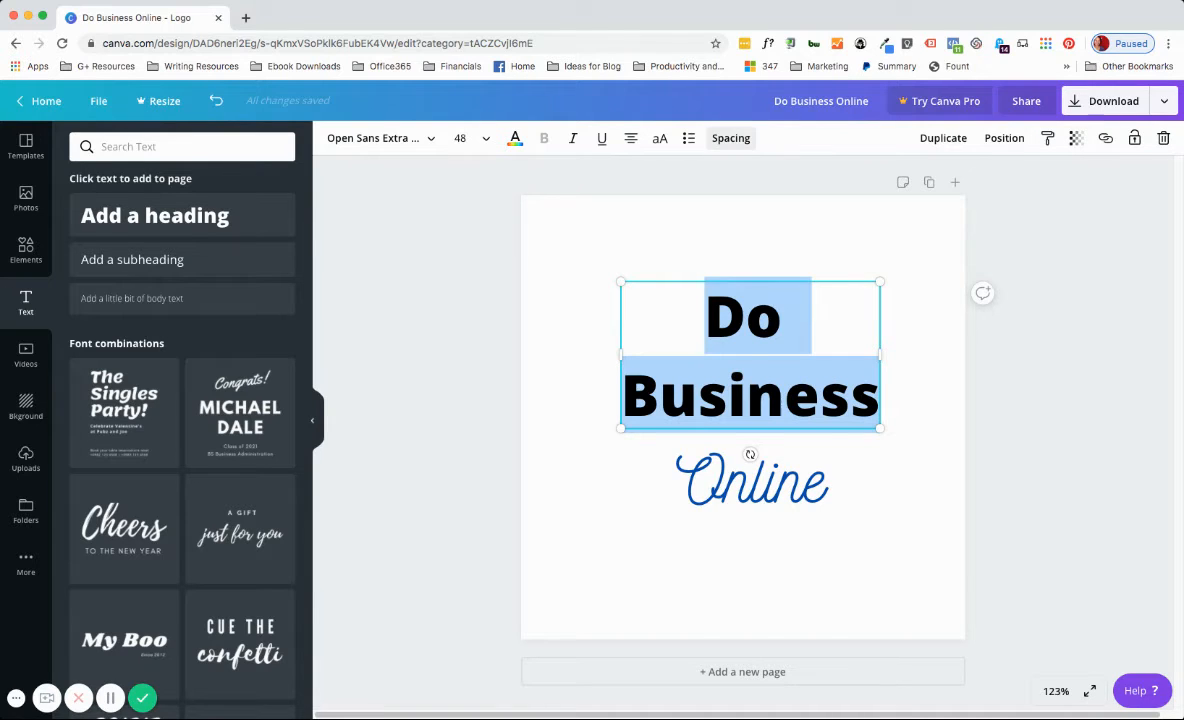
{"action": "left_click", "coordinate": [730, 138]}
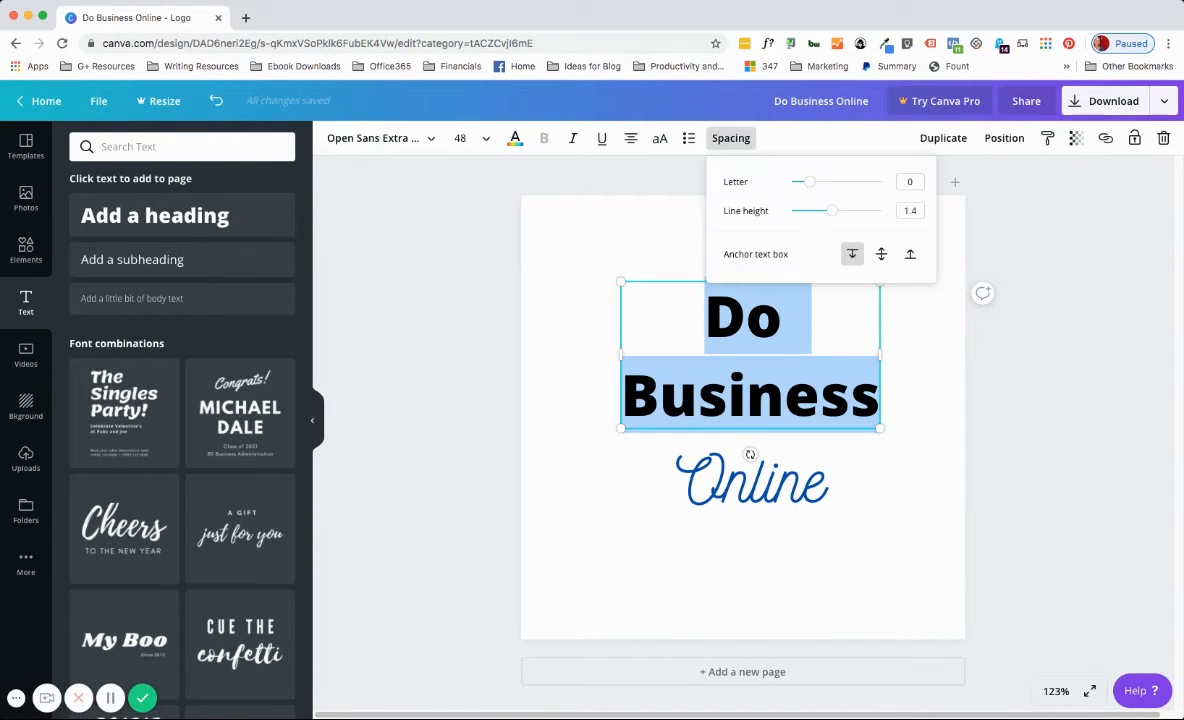
{"action": "left_click_drag", "start_coordinate": [832, 210], "coordinate": [819, 210]}
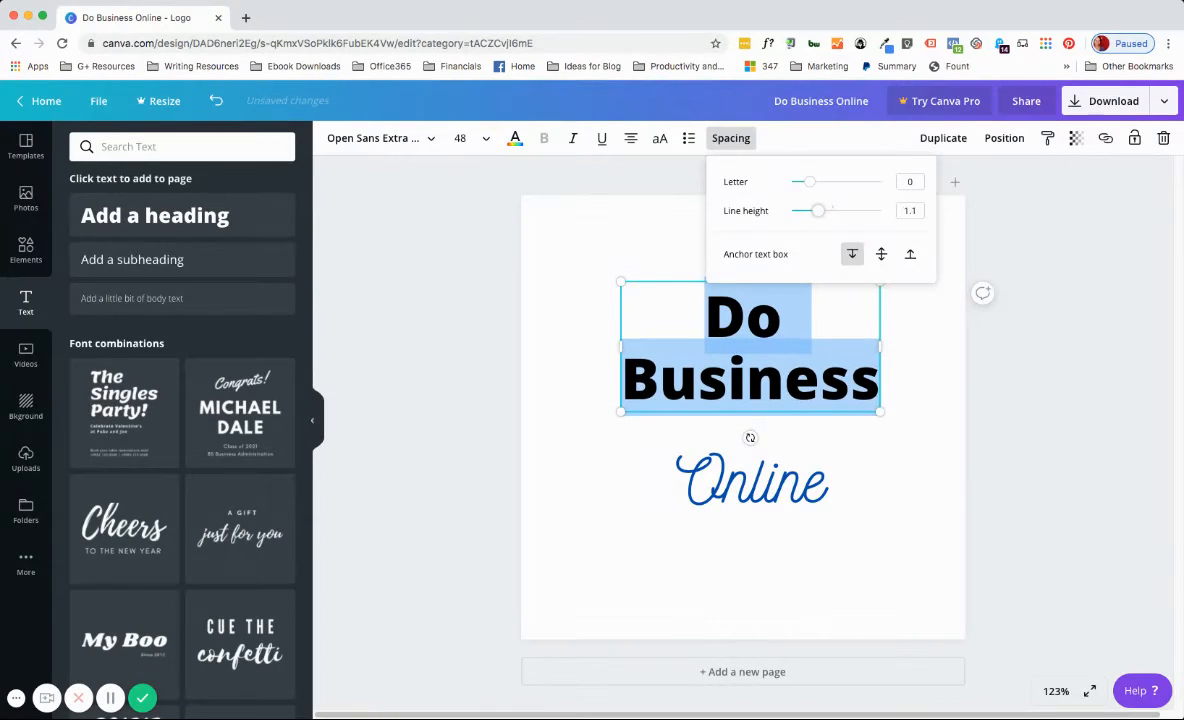
{"action": "left_click", "coordinate": [925, 380]}
{"action": "left_click", "coordinate": [1030, 400]}
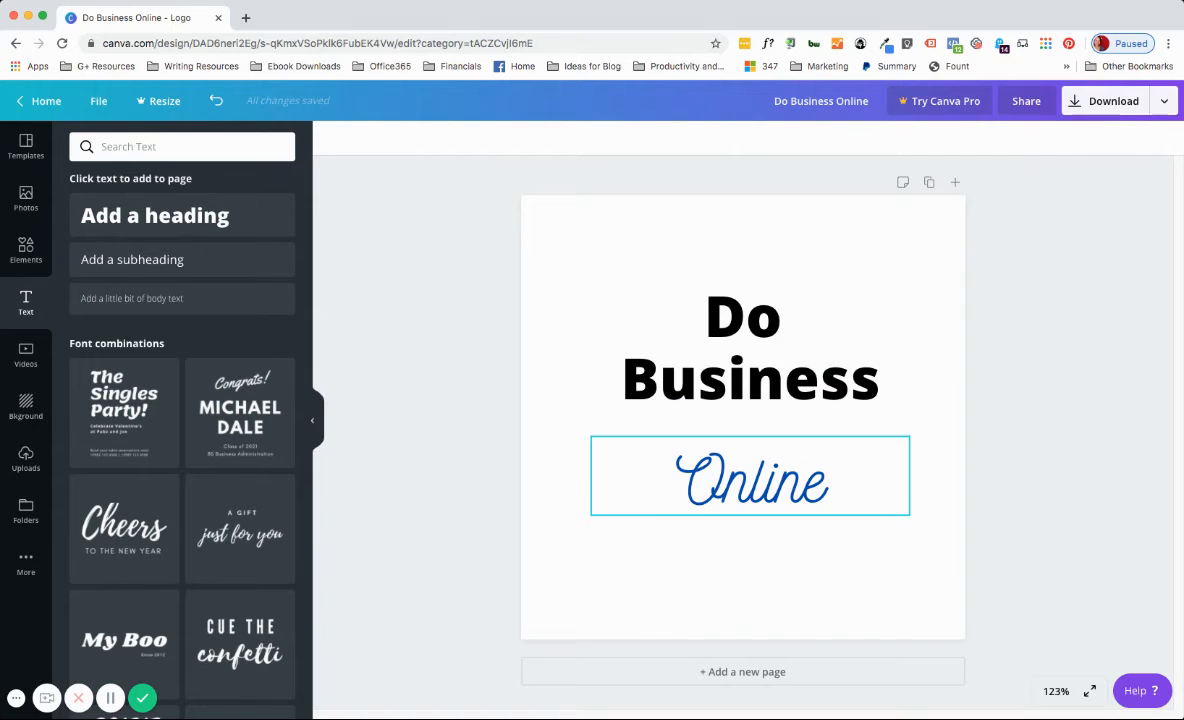
{"action": "left_click_drag", "start_coordinate": [750, 480], "coordinate": [743, 454]}
{"action": "left_click", "coordinate": [1030, 420]}
Cycle the two-line "Do Business" heading through the text alignments and leave it left-aligned
{"action": "left_click", "coordinate": [750, 380]}
{"action": "double_click", "coordinate": [750, 380]}
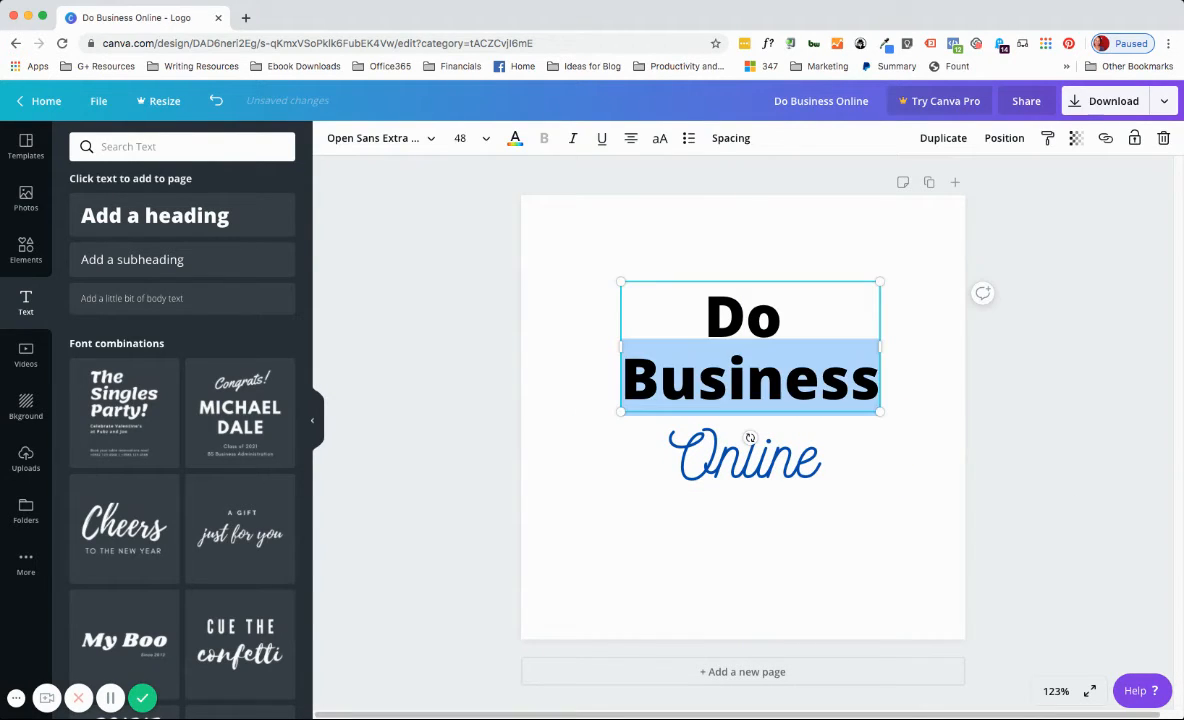
{"action": "left_click_drag", "start_coordinate": [706, 318], "coordinate": [879, 383]}
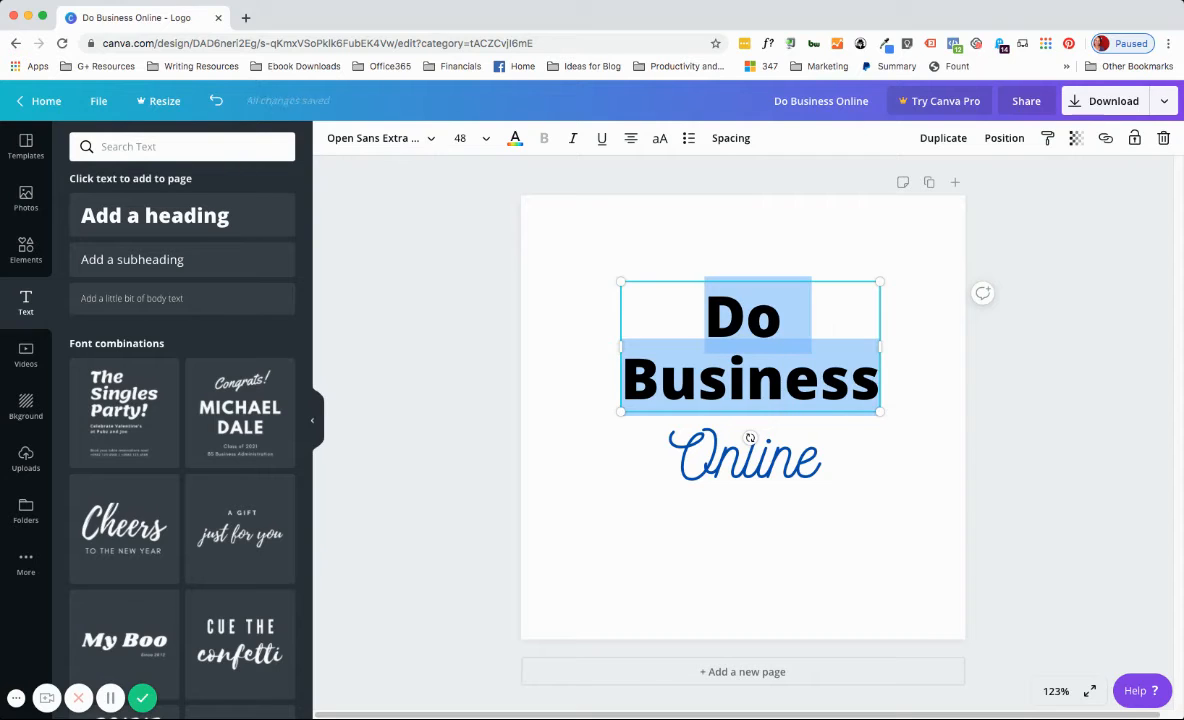
{"action": "left_click", "coordinate": [631, 138]}
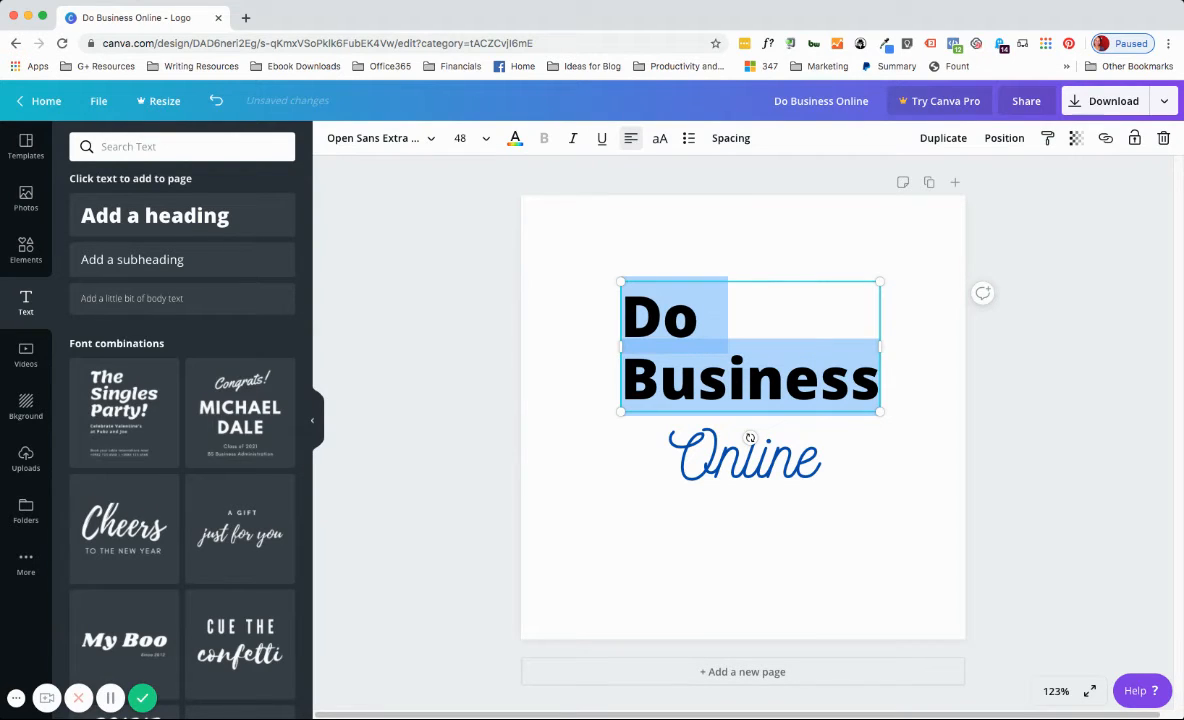
{"action": "left_click", "coordinate": [631, 138]}
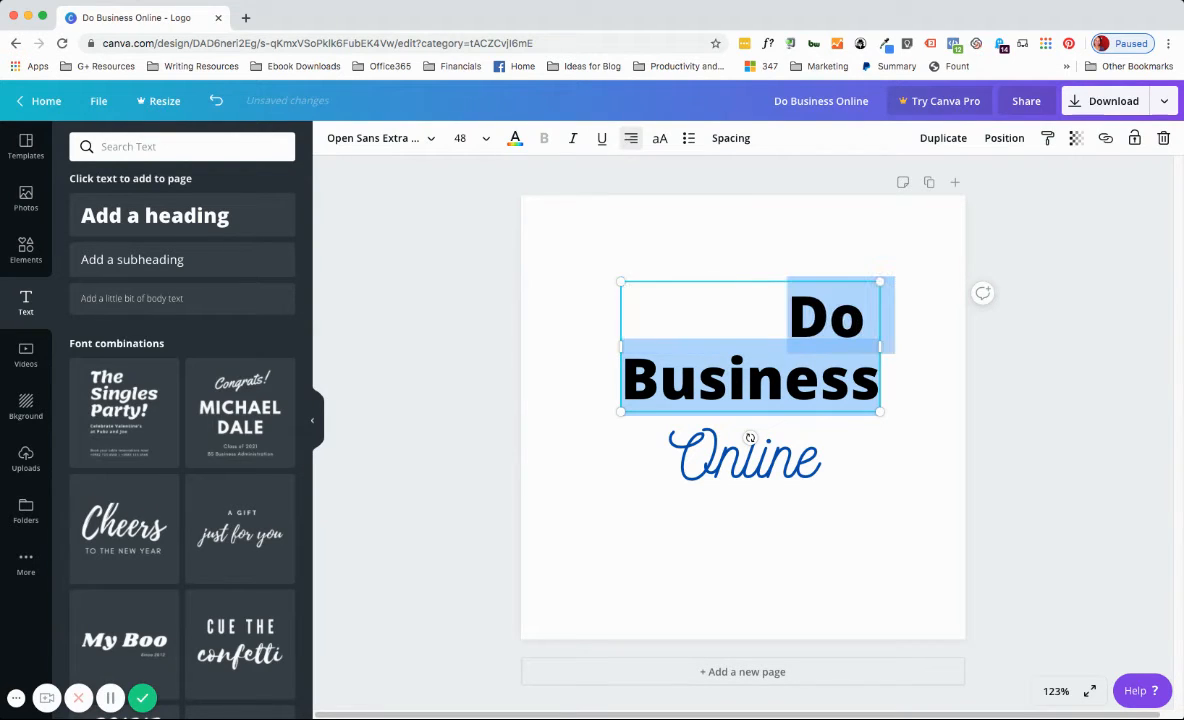
{"action": "left_click", "coordinate": [631, 138]}
{"action": "left_click", "coordinate": [631, 138]}
{"action": "left_click", "coordinate": [450, 420]}
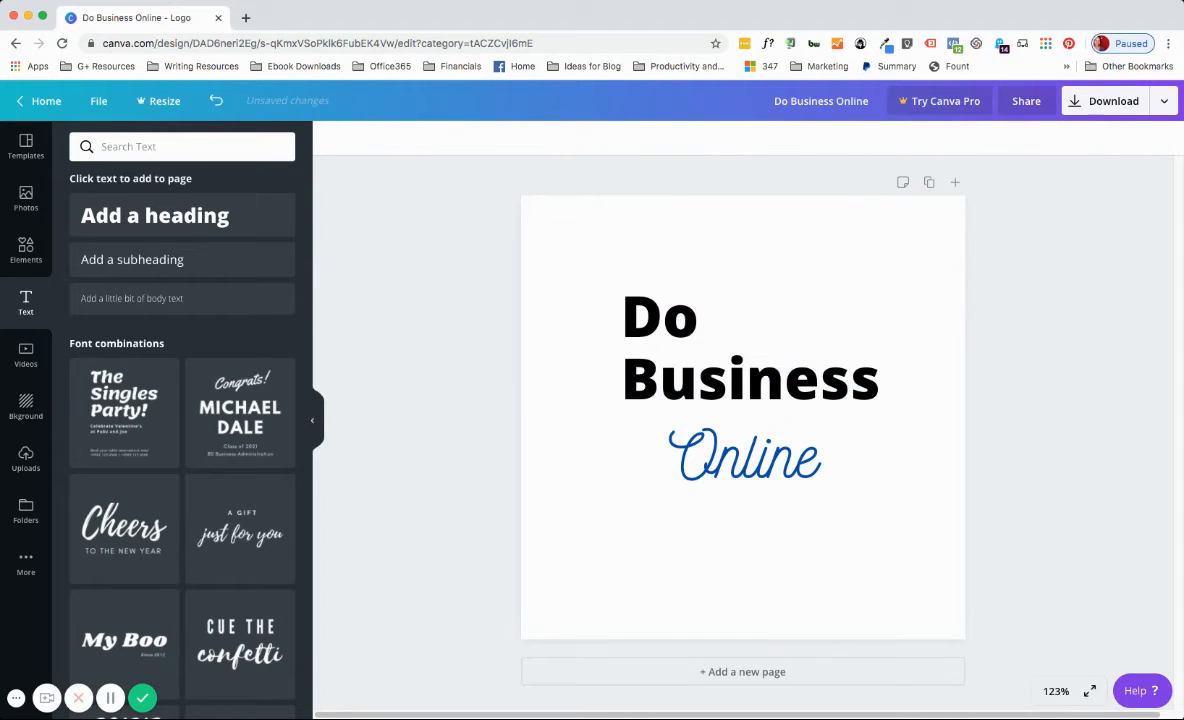
Move the "Do Business" heading slightly down, and narrow the "Online" text box with its text left-aligned
{"action": "left_click_drag", "start_coordinate": [745, 378], "coordinate": [738, 411]}
{"action": "left_click", "coordinate": [746, 460]}
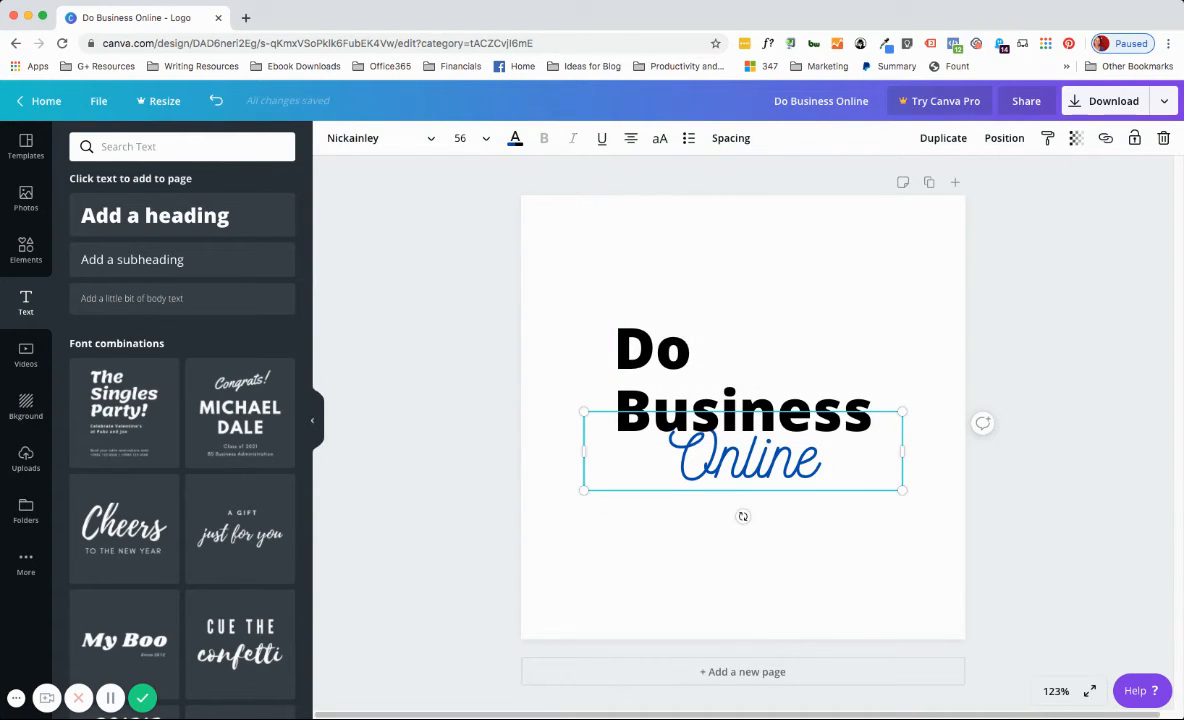
{"action": "left_click_drag", "start_coordinate": [583, 451], "coordinate": [659, 451]}
{"action": "key", "text": "super+shift+l"}
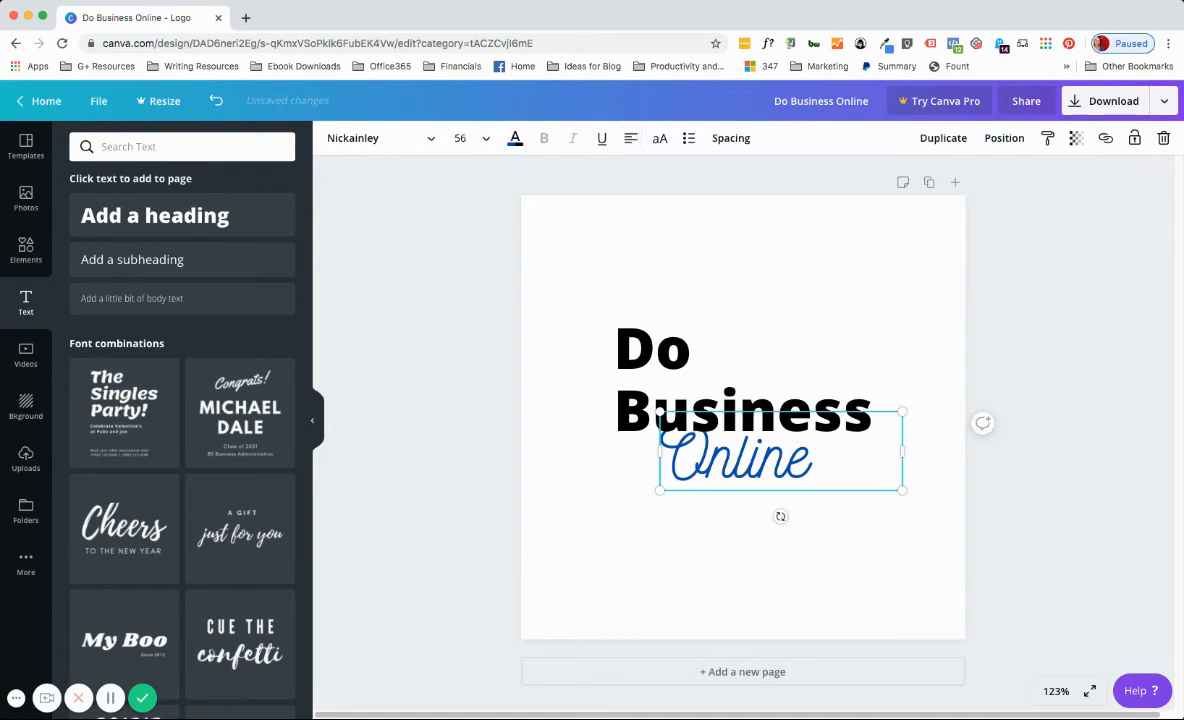
Place "Online" directly to the right of "Do", above the word "Business"
{"action": "left_click_drag", "start_coordinate": [740, 455], "coordinate": [780, 352]}
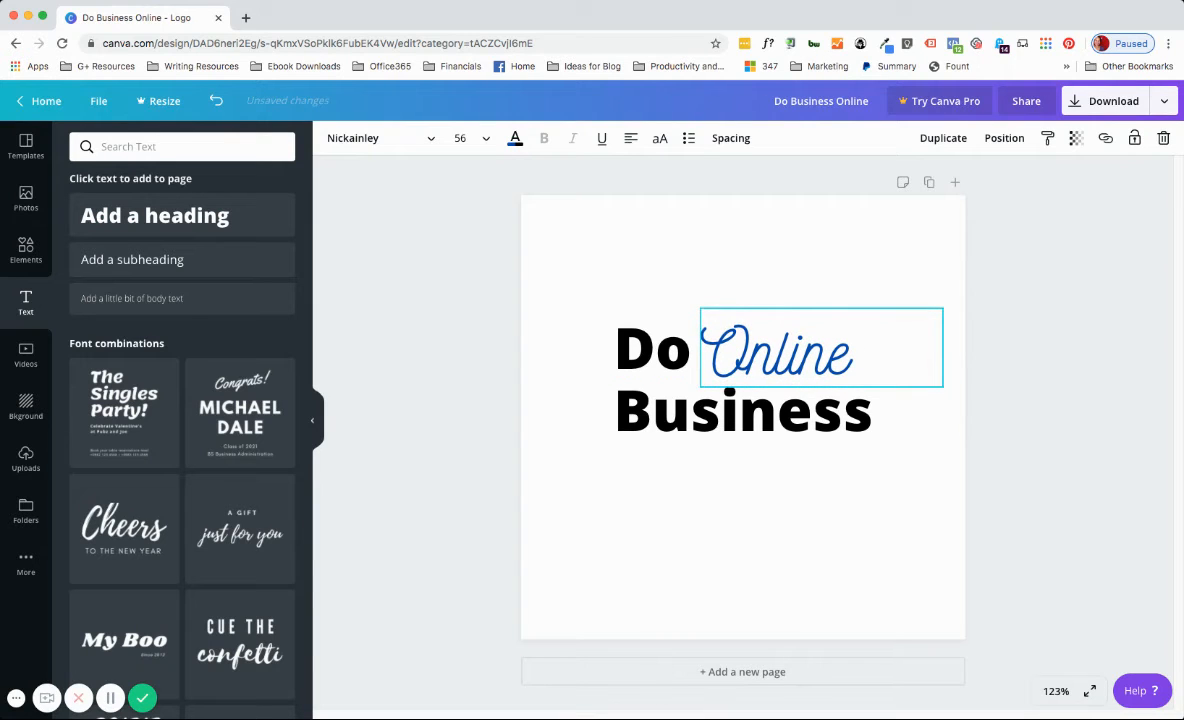
{"action": "mouse_move", "coordinate": [821, 412]}
{"action": "left_mouse_down"}
{"action": "mouse_move", "coordinate": [821, 461]}
{"action": "mouse_move", "coordinate": [821, 409]}
{"action": "left_mouse_up"}
{"action": "left_click", "coordinate": [908, 302]}
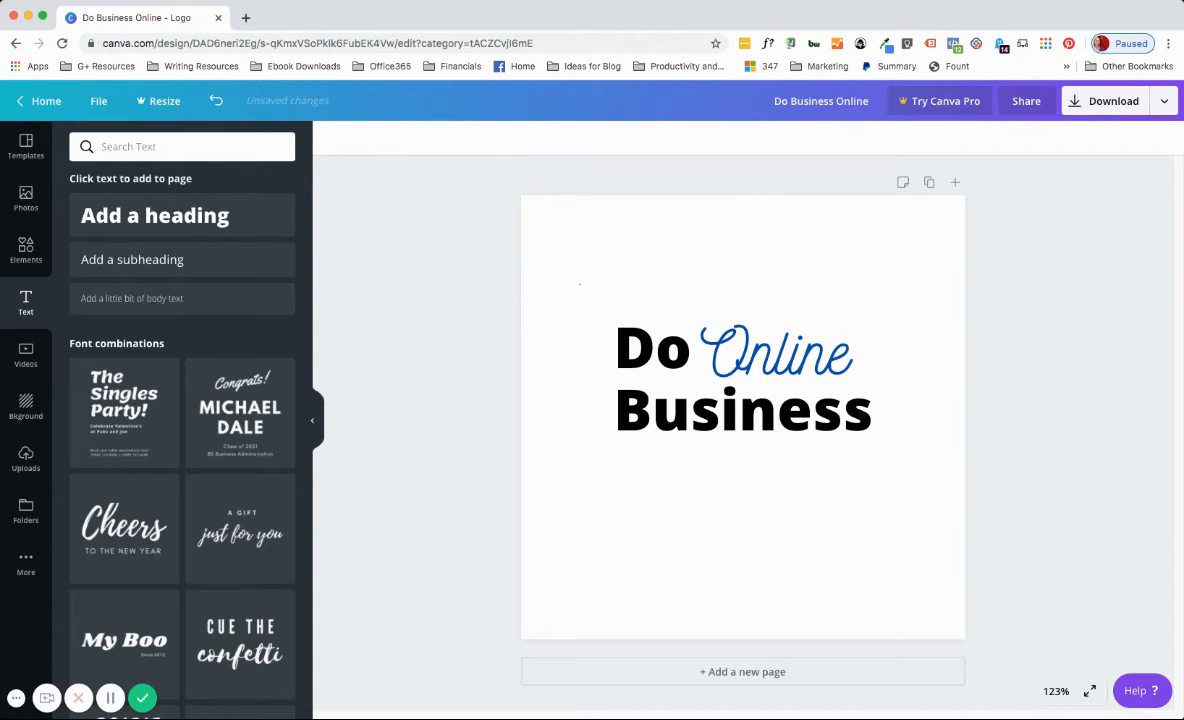
Group the "Do Business" and "Online" texts and move the group toward the center of the page
{"action": "left_click_drag", "start_coordinate": [579, 284], "coordinate": [890, 484]}
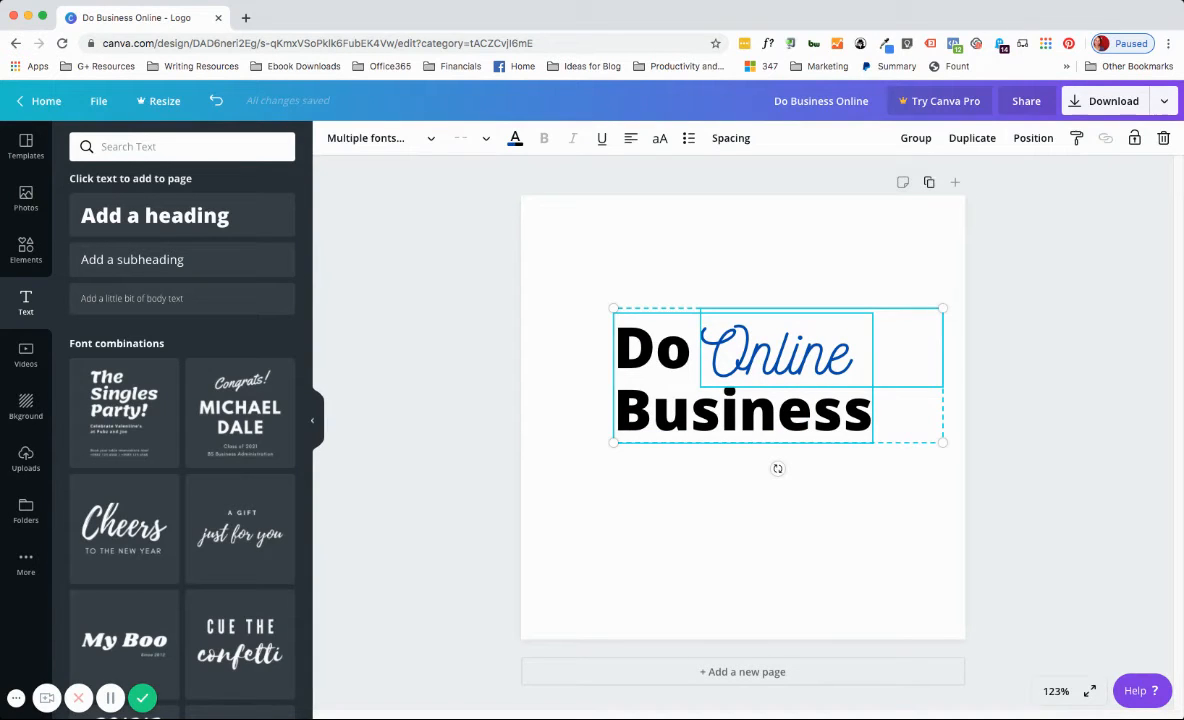
{"action": "left_click", "coordinate": [915, 138]}
{"action": "left_click_drag", "start_coordinate": [750, 411], "coordinate": [728, 438]}
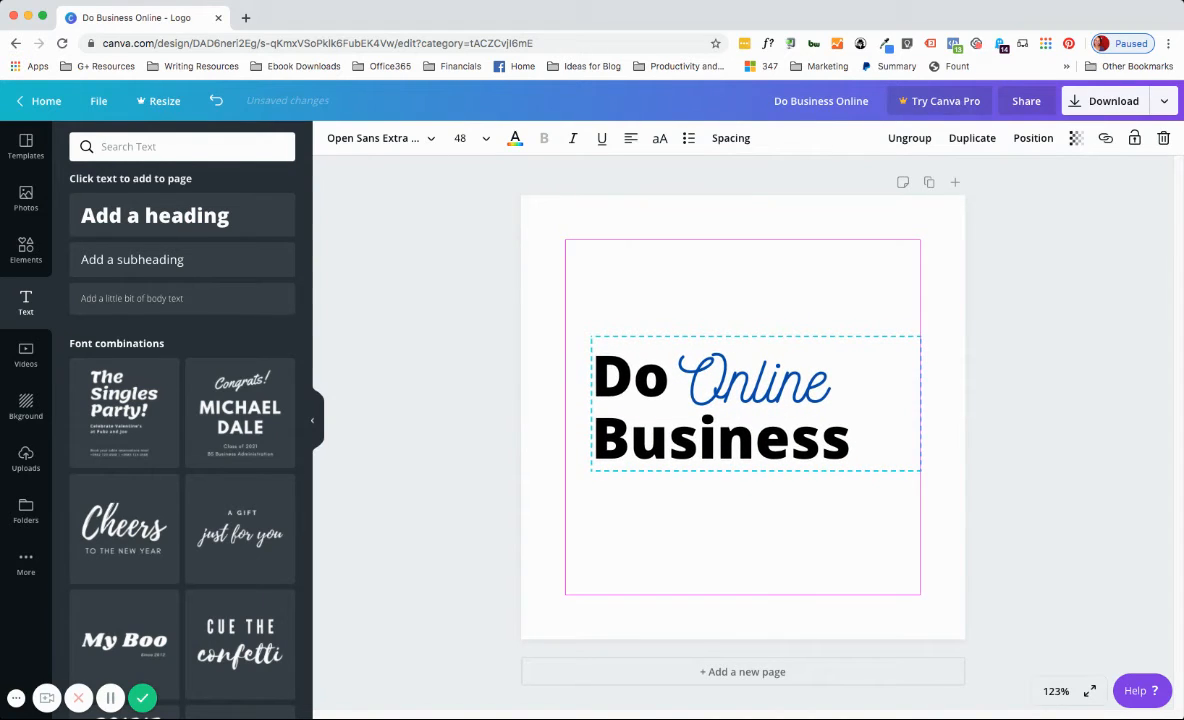
{"action": "left_click", "coordinate": [1040, 420]}
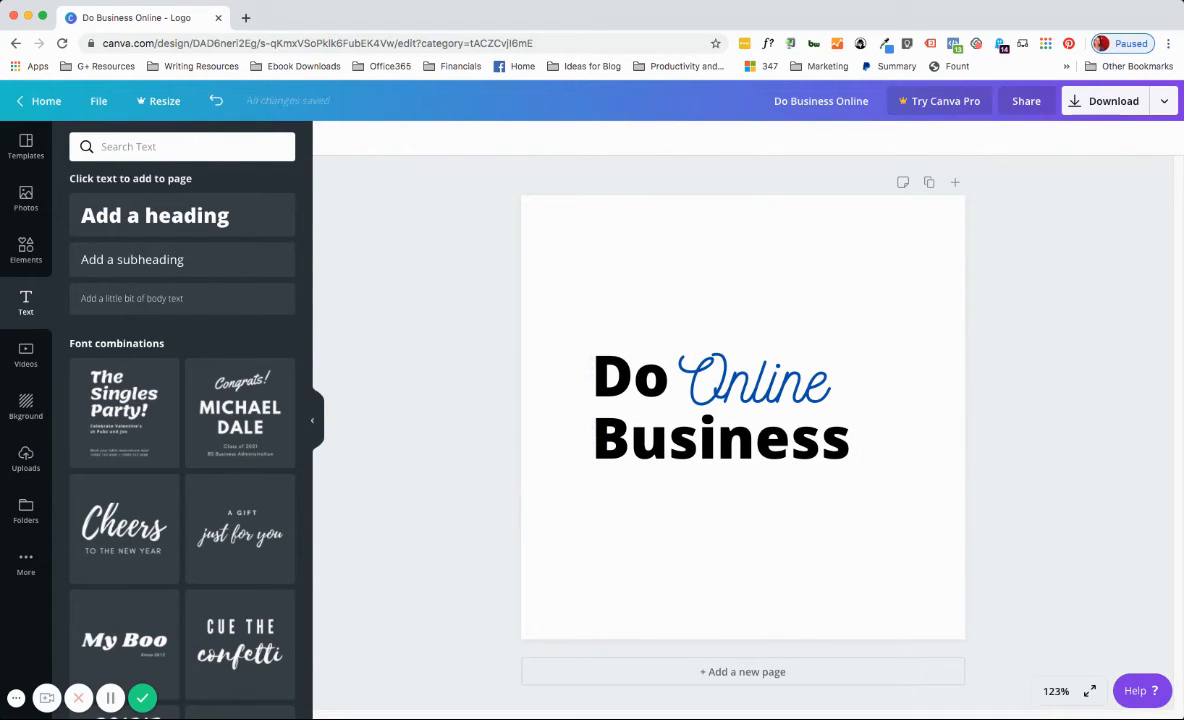
Nudge the grouped "Do Business Online" text slightly right so the wording sits near the center of the page
{"action": "left_click_drag", "start_coordinate": [728, 438], "coordinate": [743, 438]}
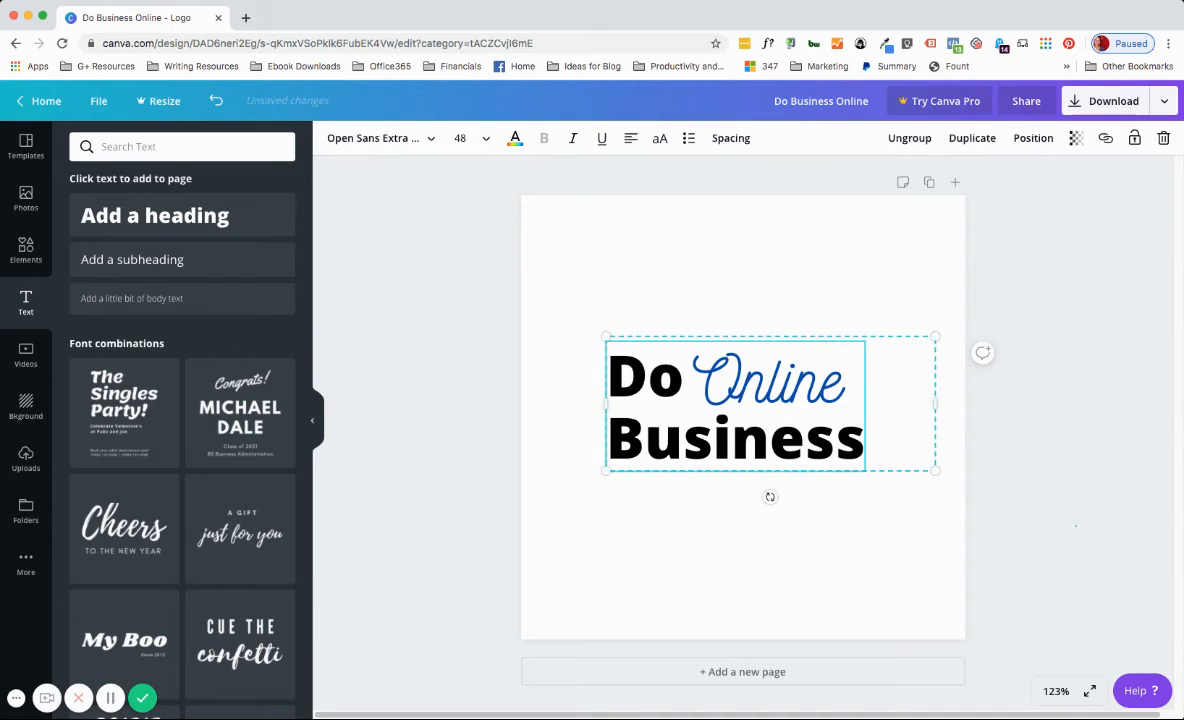
{"action": "left_click", "coordinate": [1076, 525]}
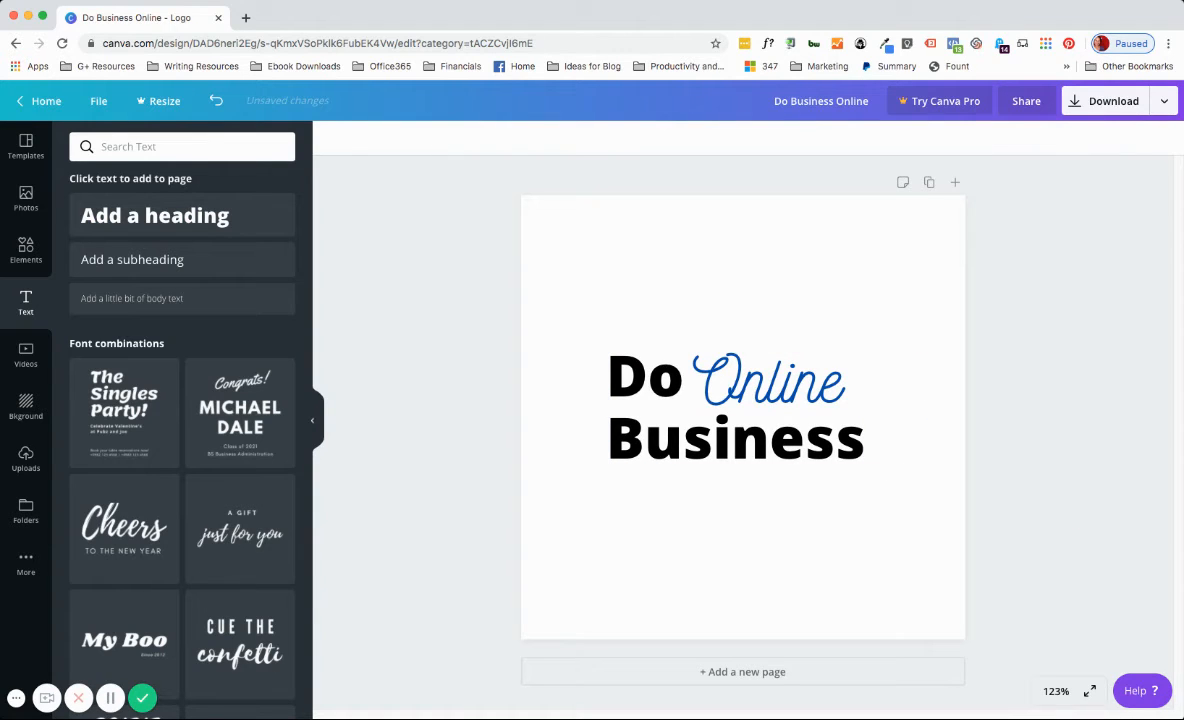
{"action": "left_click", "coordinate": [737, 438]}
{"action": "left_click_drag", "start_coordinate": [737, 438], "coordinate": [747, 438]}
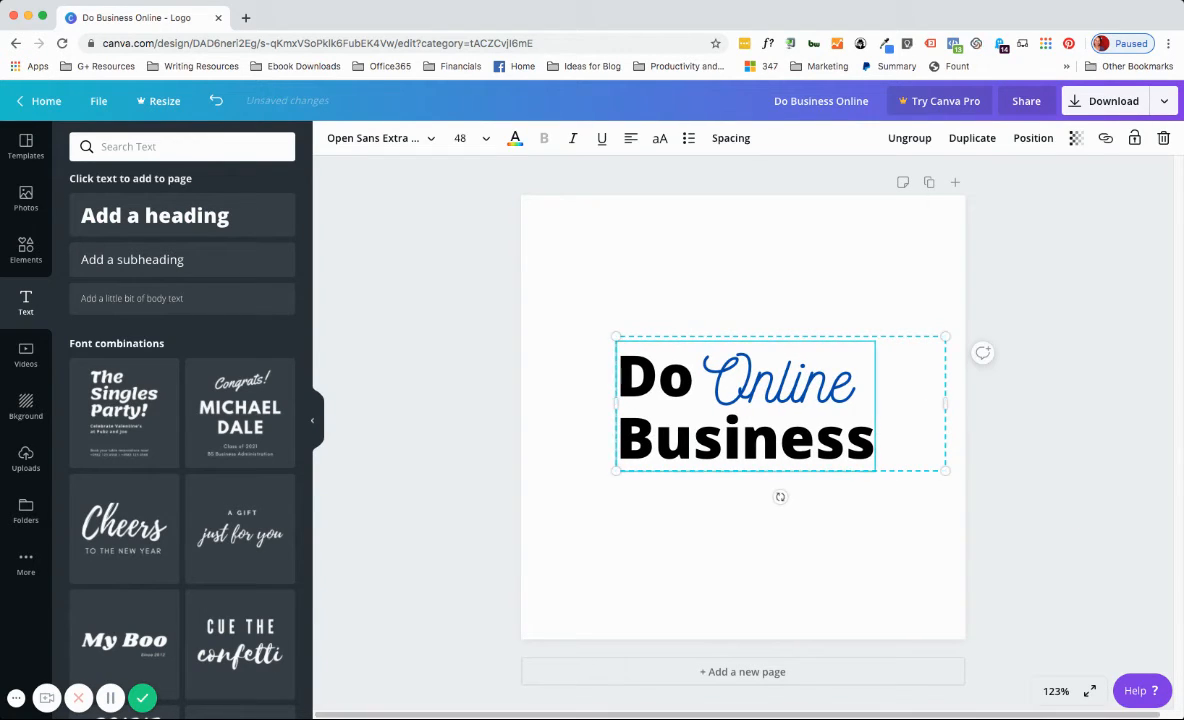
{"action": "left_click", "coordinate": [1076, 525]}
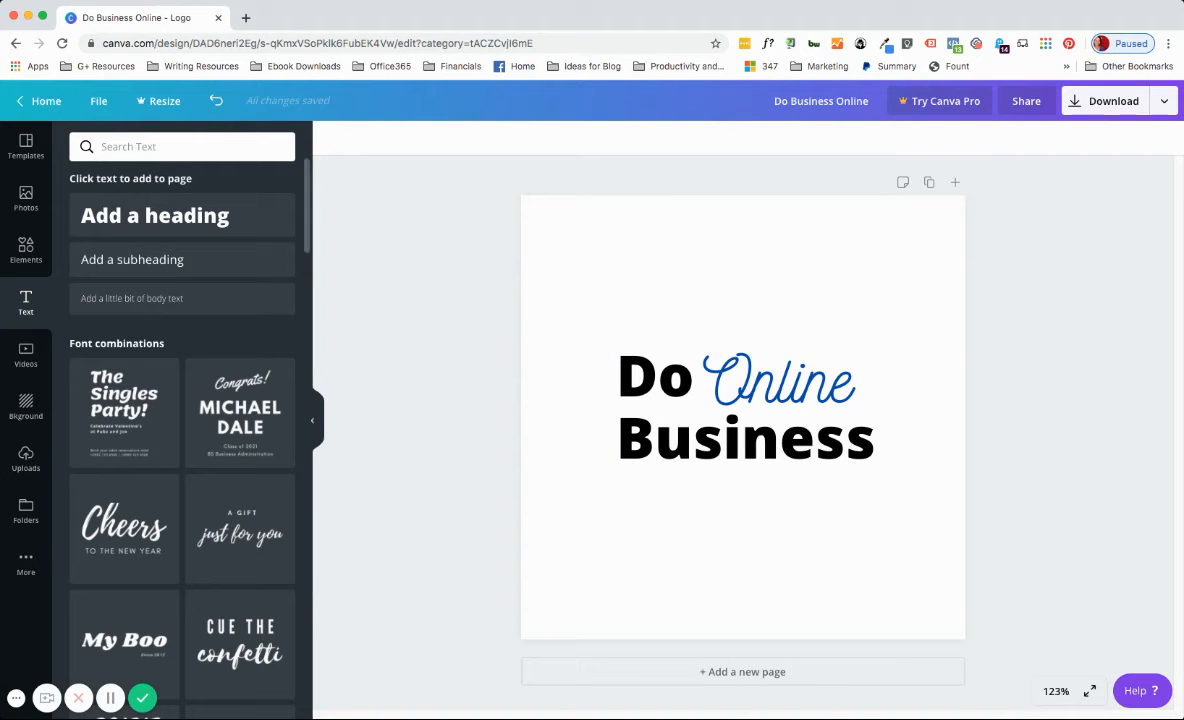
Look through the available design elements and search them for "computer"
{"action": "left_click", "coordinate": [26, 250]}
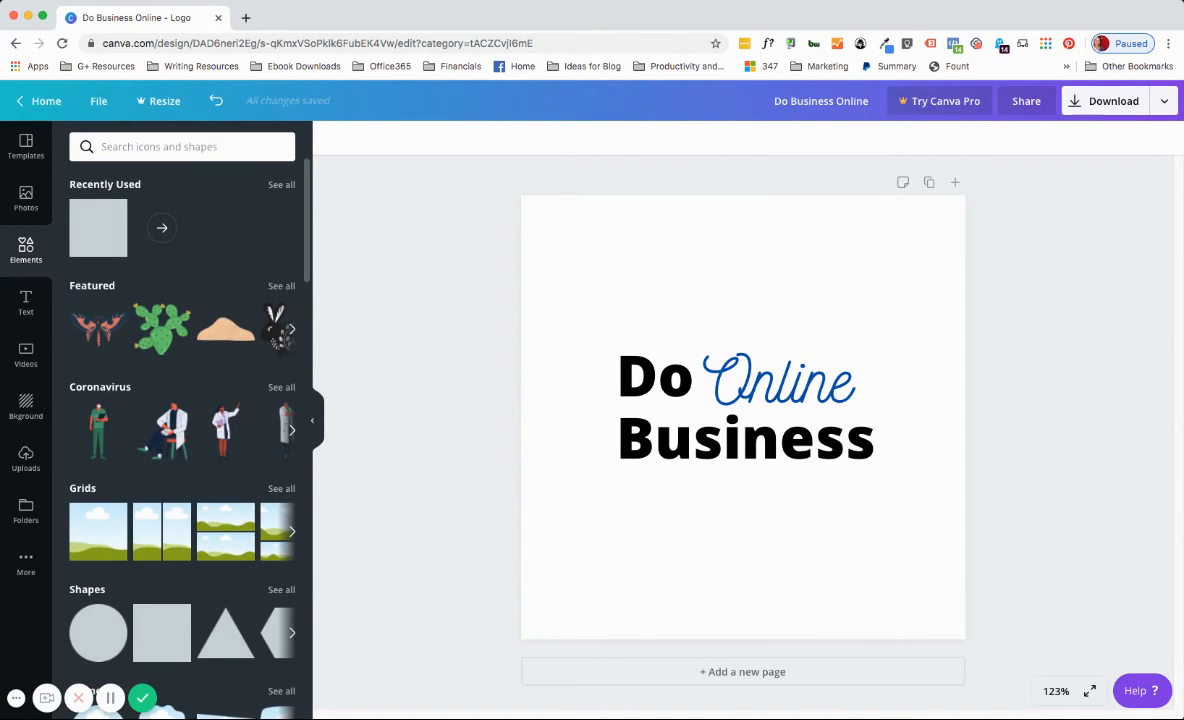
{"action": "scroll", "coordinate": [162, 275], "scroll_direction": "down", "scroll_amount": 5}
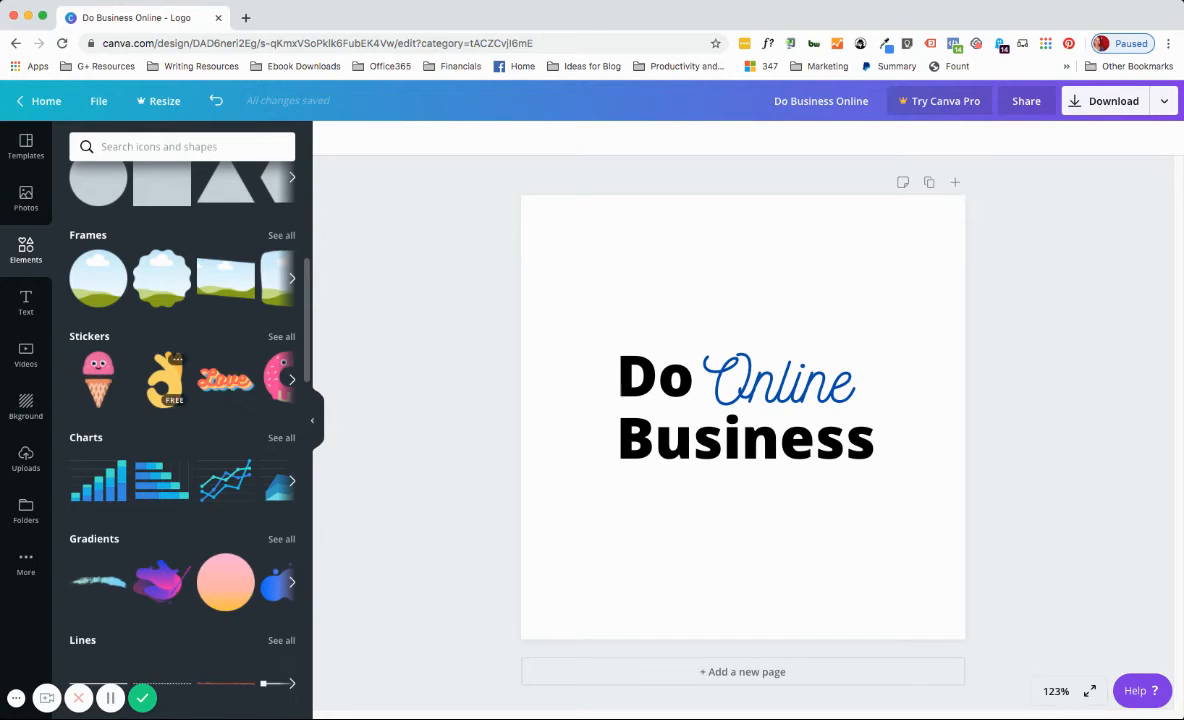
{"action": "scroll", "coordinate": [182, 420], "scroll_direction": "down", "scroll_amount": 5}
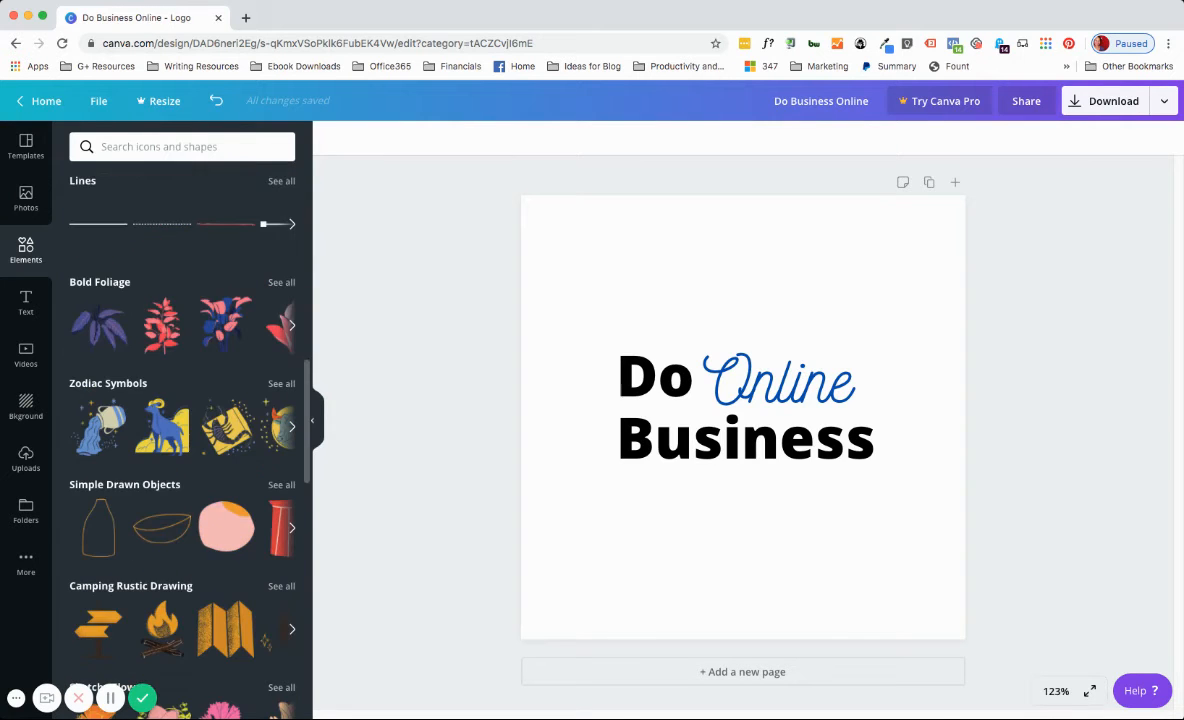
{"action": "scroll", "coordinate": [182, 420], "scroll_direction": "down", "scroll_amount": 1}
{"action": "left_click", "coordinate": [182, 147]}
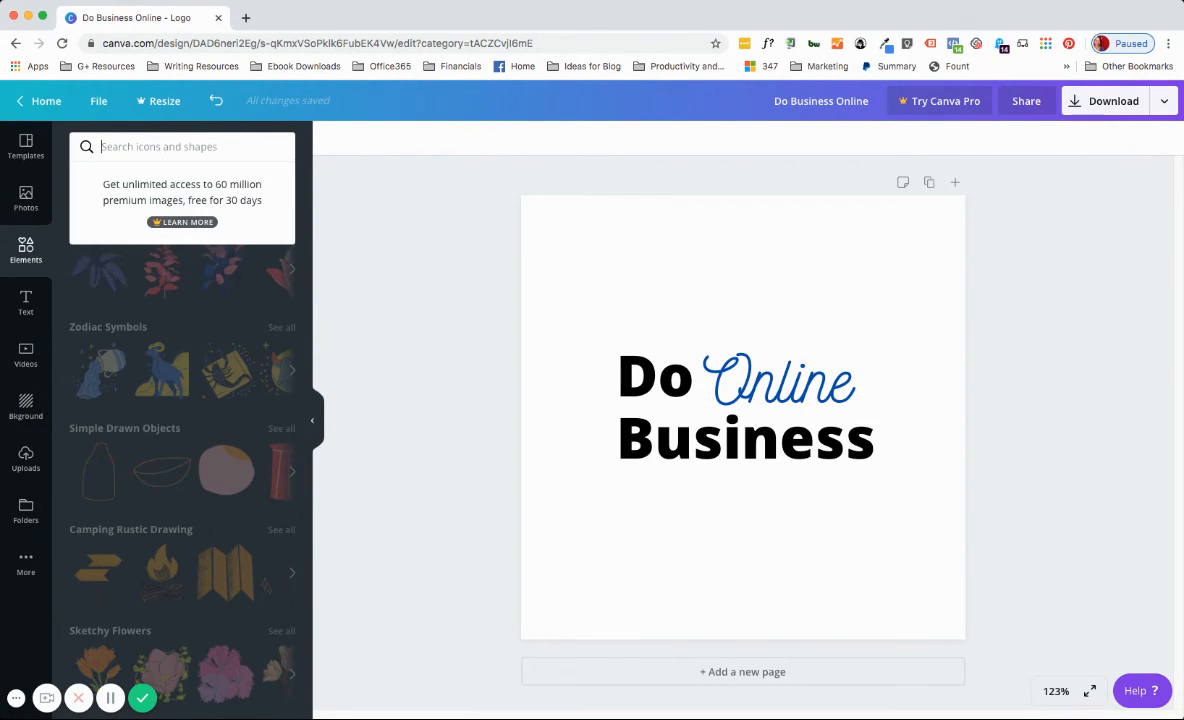
{"action": "type", "text": "computer"}
{"action": "key", "text": "Return"}
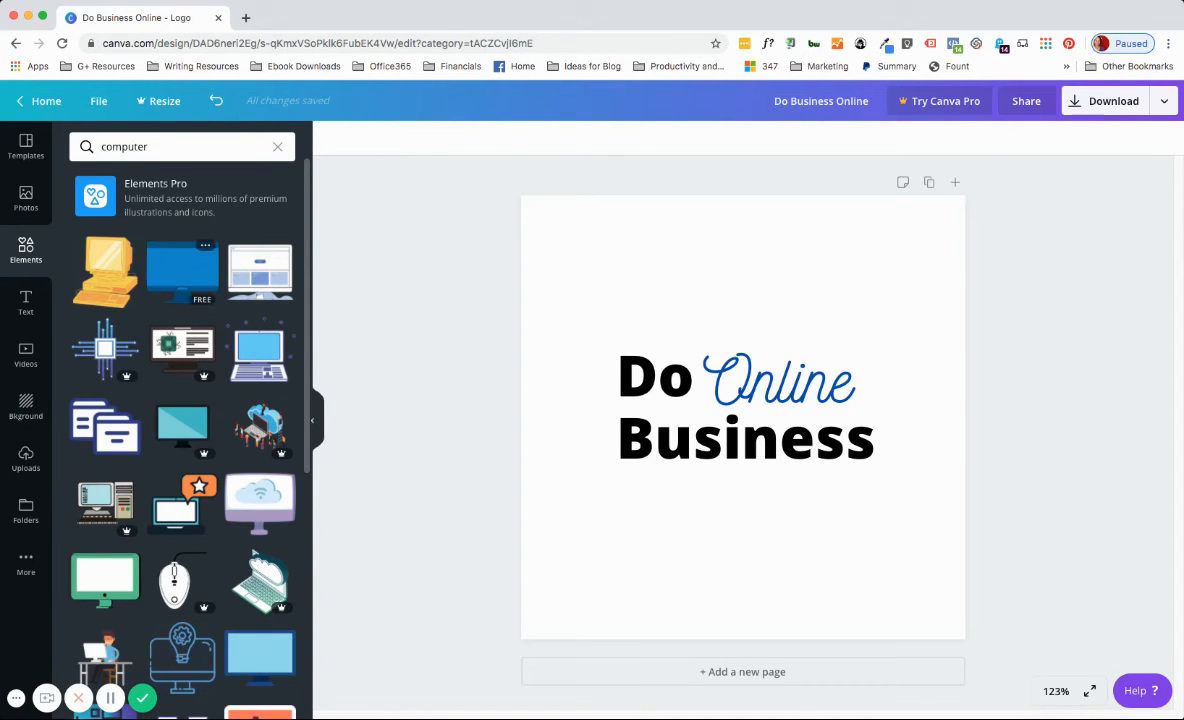
Try the white corded mouse graphic from the computer results on the logo, and remove it again
{"action": "scroll", "coordinate": [182, 420], "scroll_direction": "down", "scroll_amount": 5}
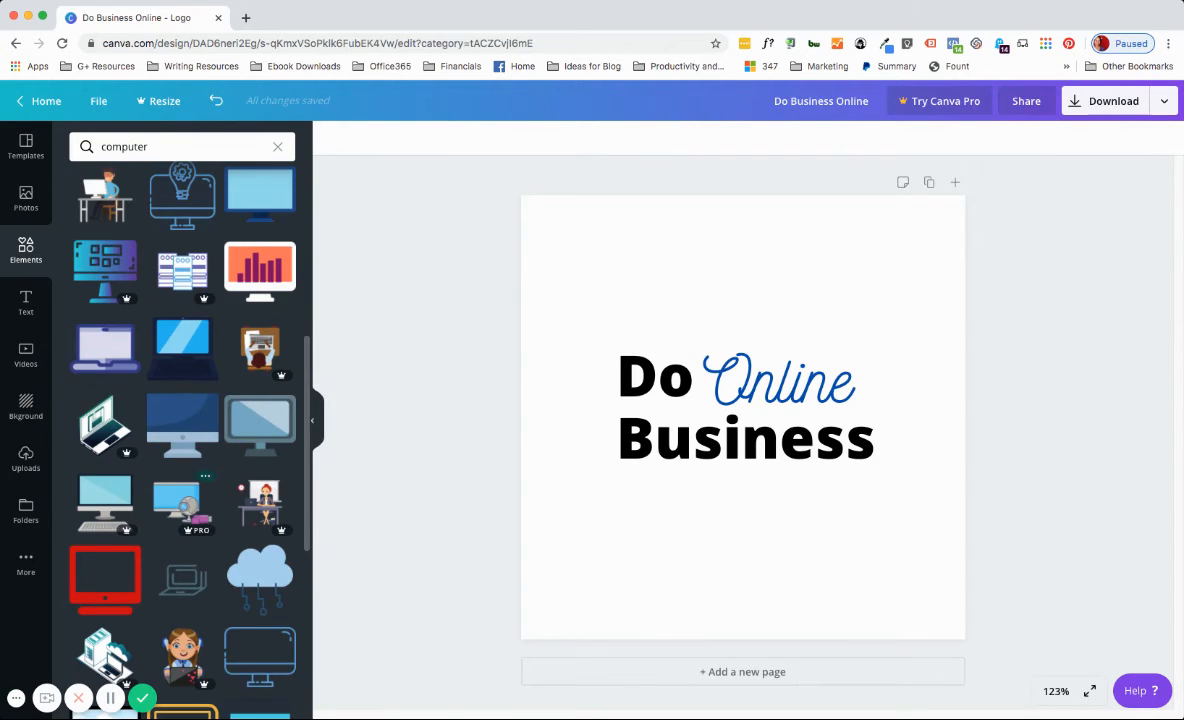
{"action": "scroll", "coordinate": [182, 460], "scroll_direction": "up", "scroll_amount": 3}
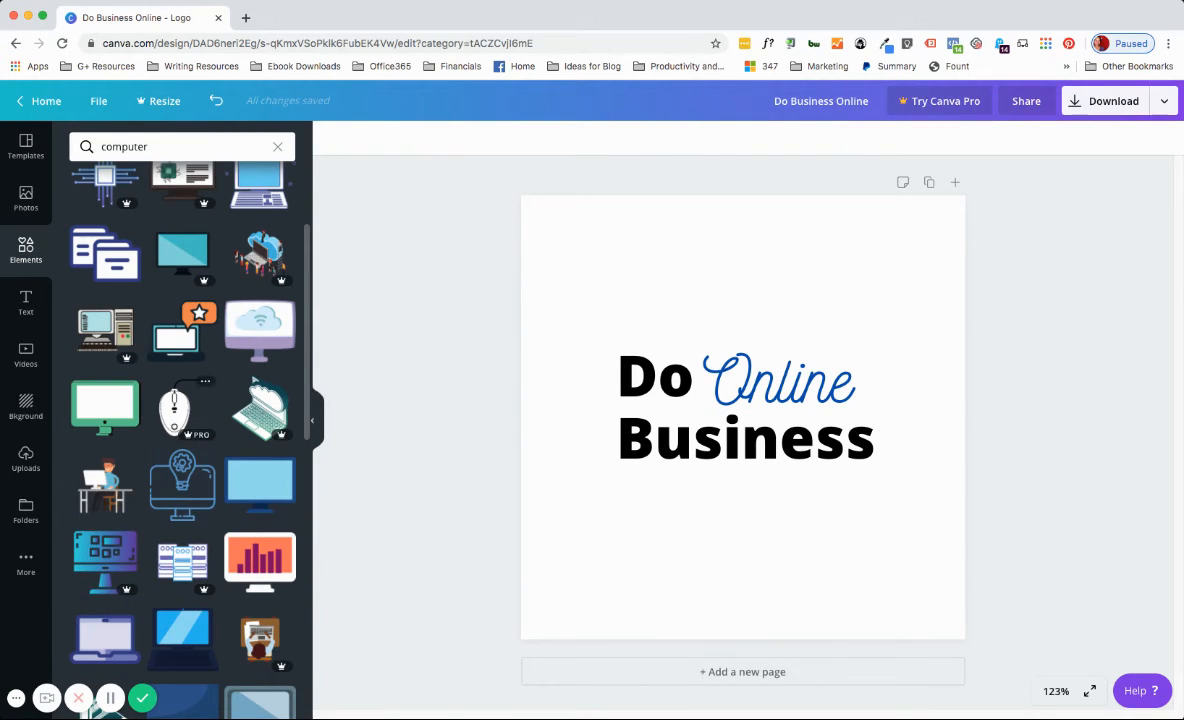
{"action": "left_click", "coordinate": [174, 405]}
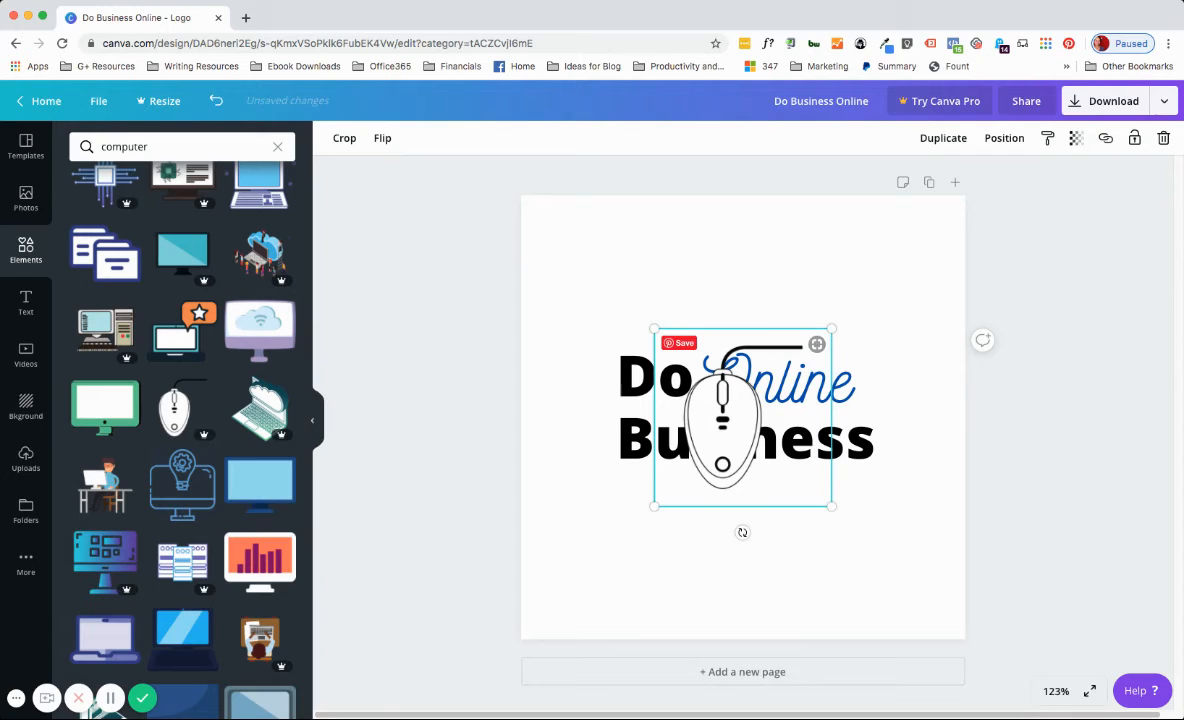
{"action": "key", "text": "Delete"}
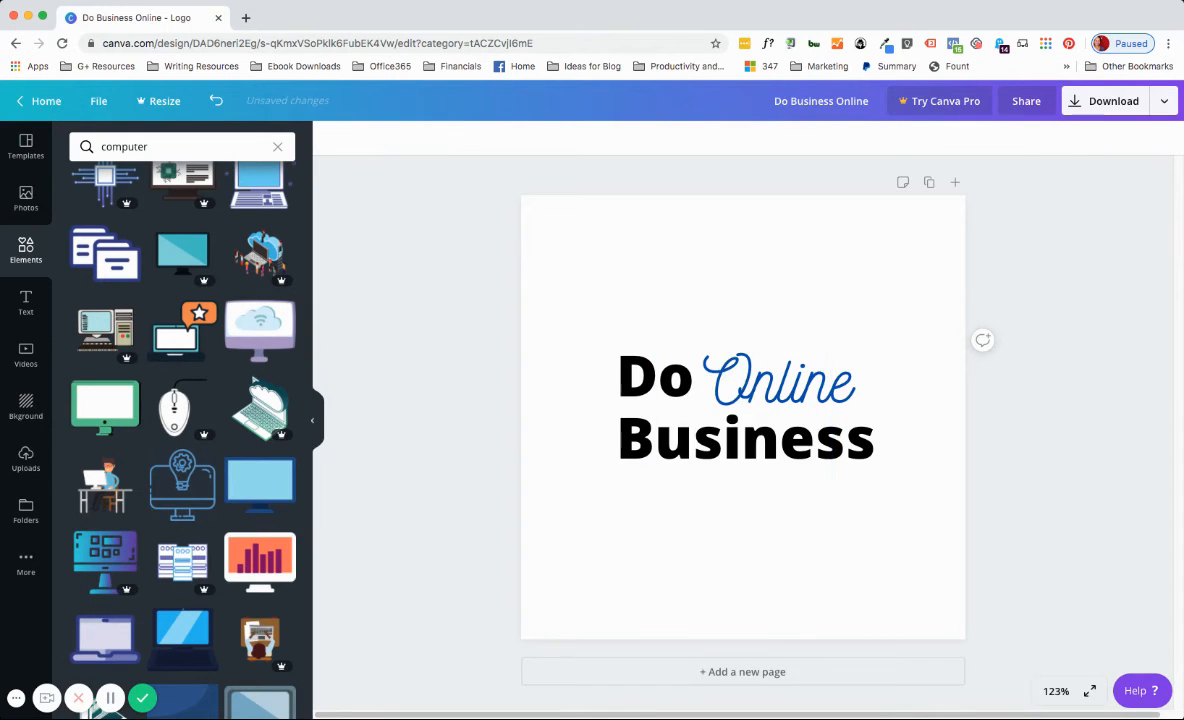
{"action": "scroll", "coordinate": [183, 430], "scroll_direction": "down", "scroll_amount": 5}
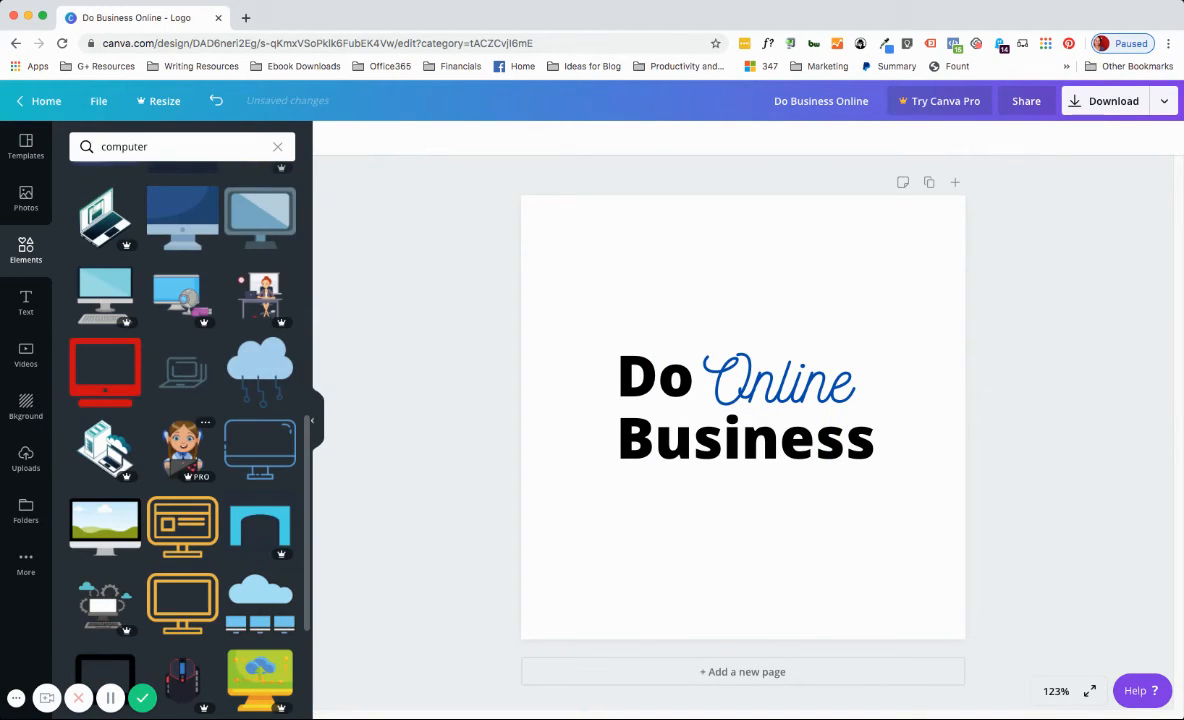
Search the elements for "mouse", add the free white cordless computer mouse, and place it at a reduced size below "Business"
{"action": "left_click", "coordinate": [124, 147]}
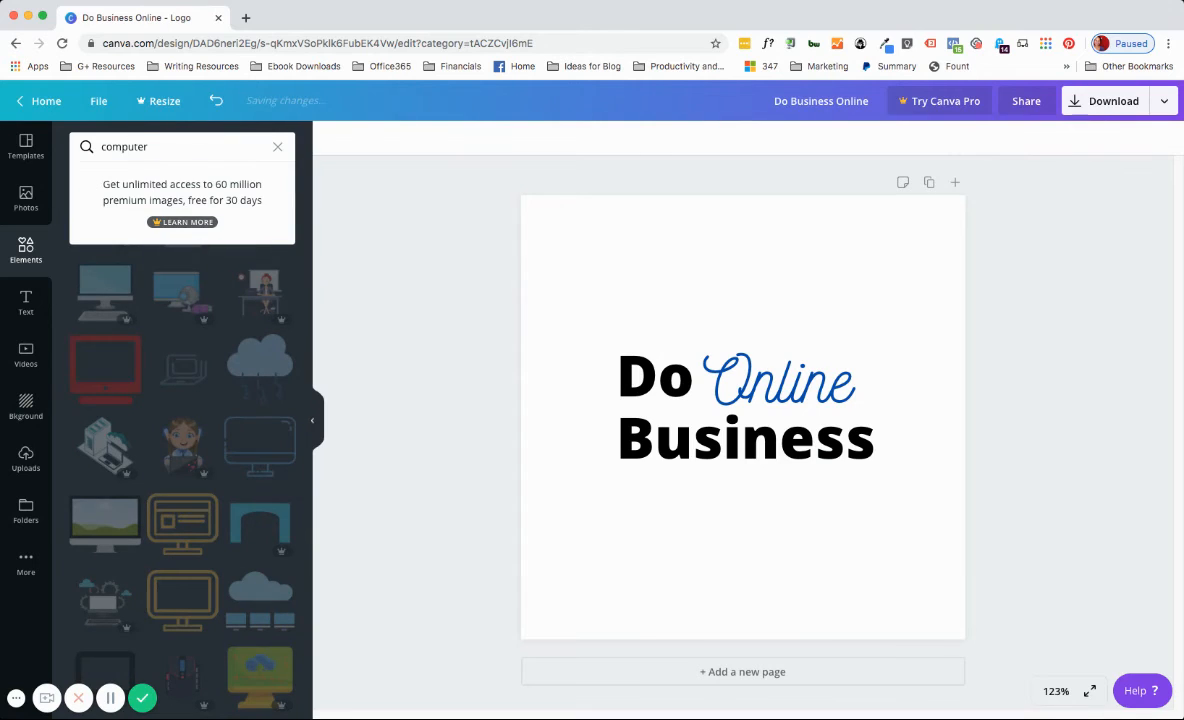
{"action": "key", "text": "super+a"}
{"action": "type", "text": "mouse"}
{"action": "key", "text": "Return"}
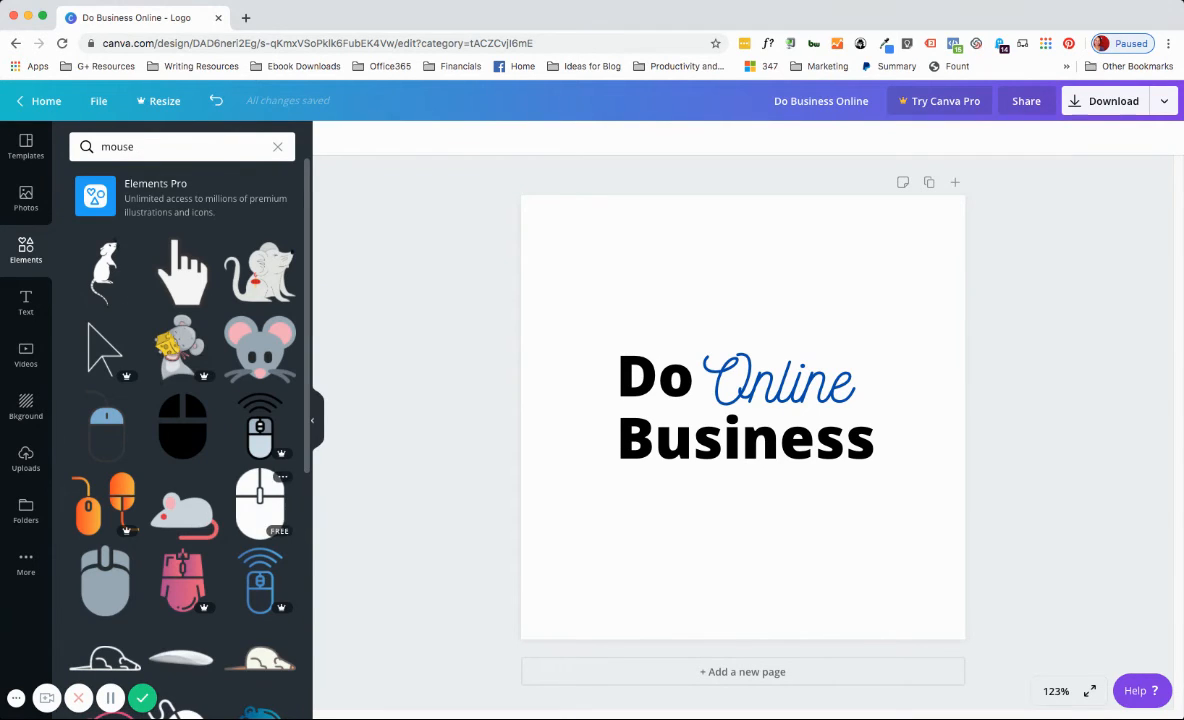
{"action": "left_click", "coordinate": [259, 503]}
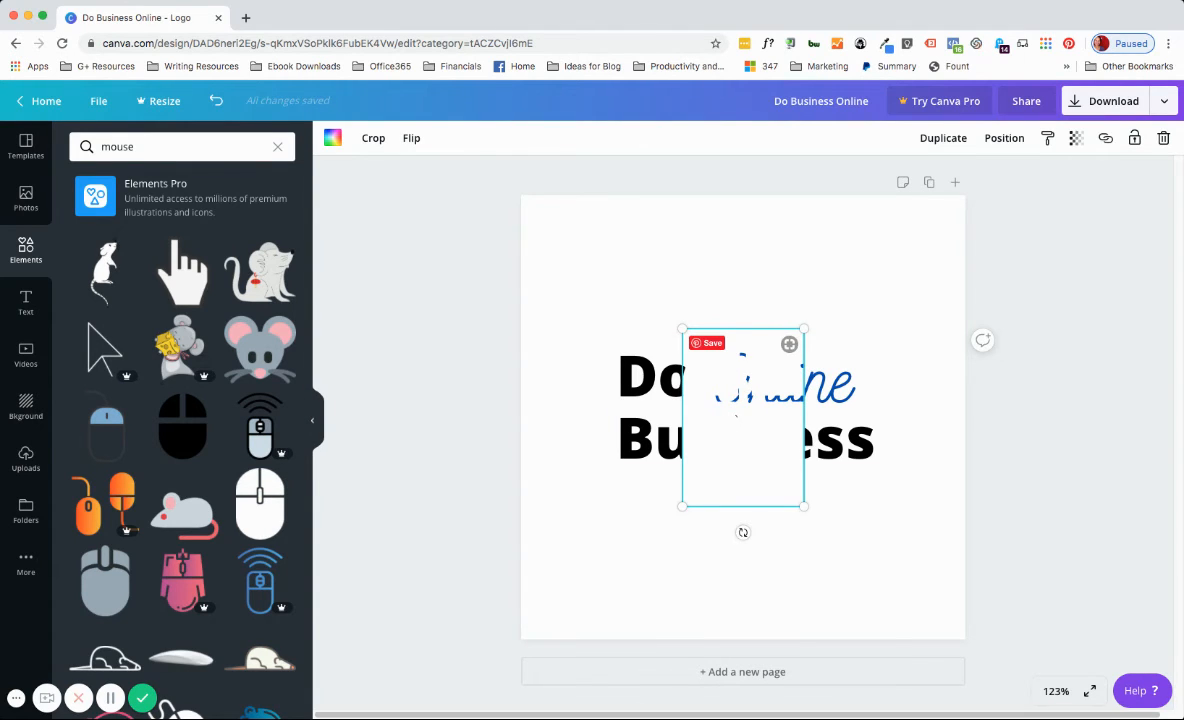
{"action": "left_click_drag", "start_coordinate": [682, 506], "coordinate": [801, 548]}
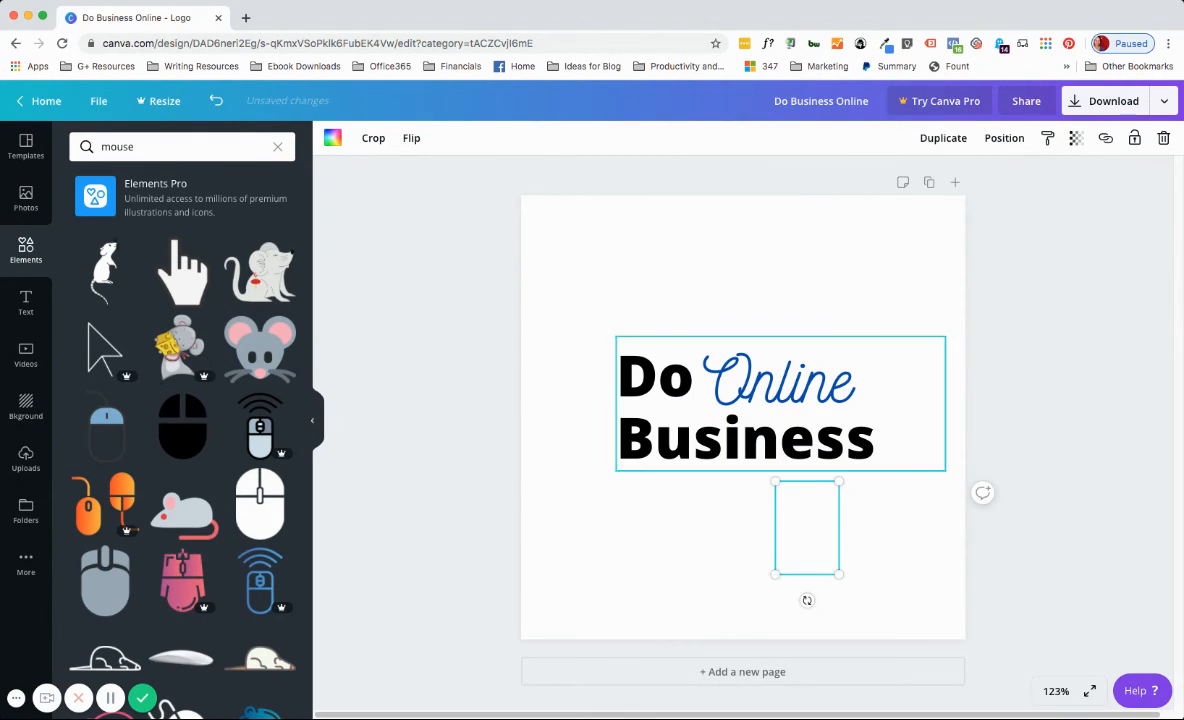
Recolor the mouse graphic with the document's dark blue so it matches the word "Online"
{"action": "left_click", "coordinate": [745, 438]}
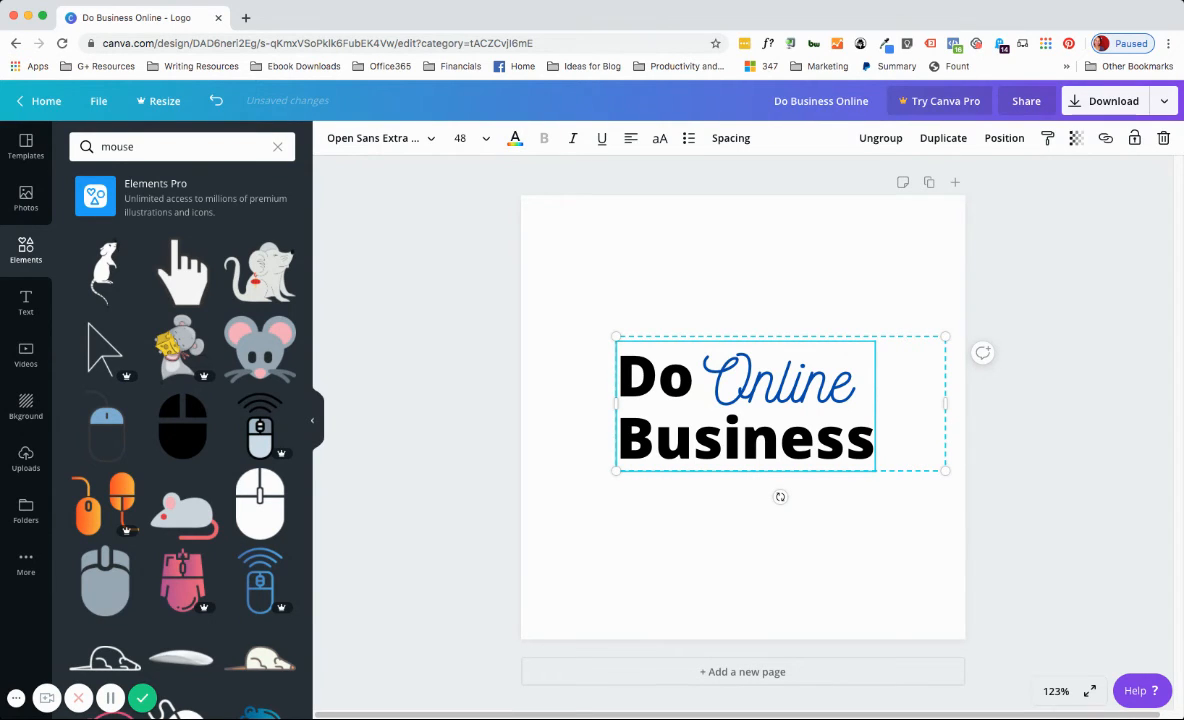
{"action": "triple_click", "coordinate": [765, 385]}
{"action": "left_click", "coordinate": [807, 528]}
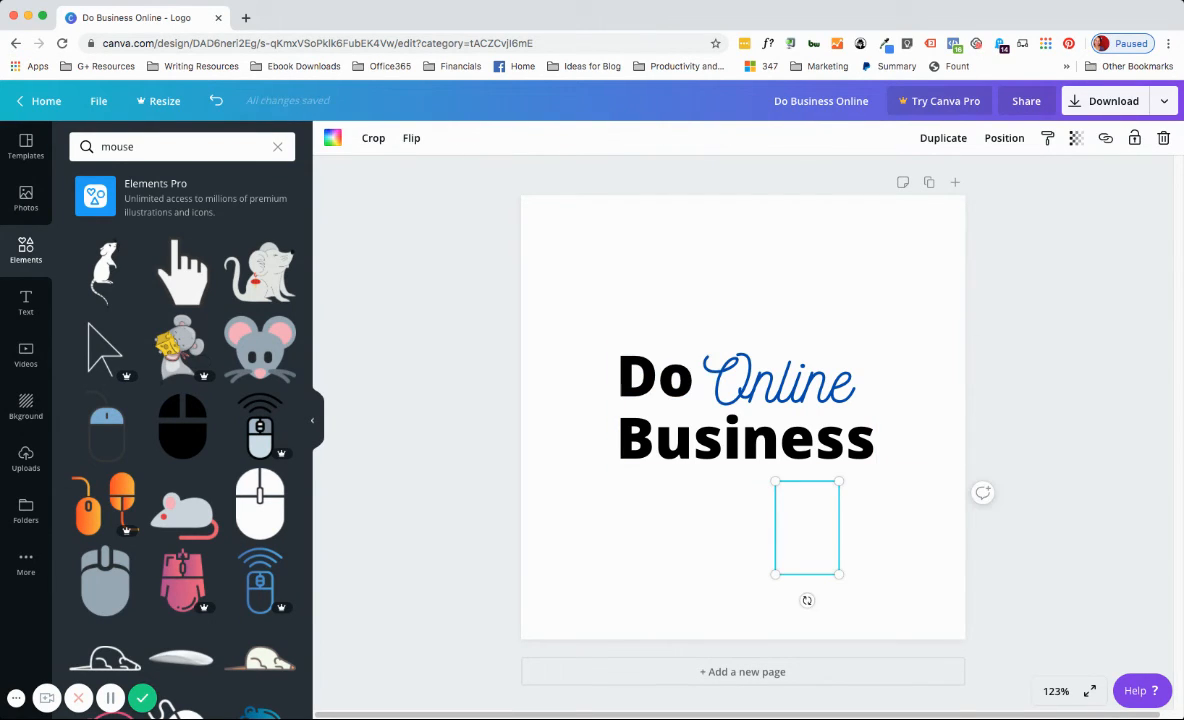
{"action": "left_click", "coordinate": [332, 138]}
{"action": "left_click", "coordinate": [123, 283]}
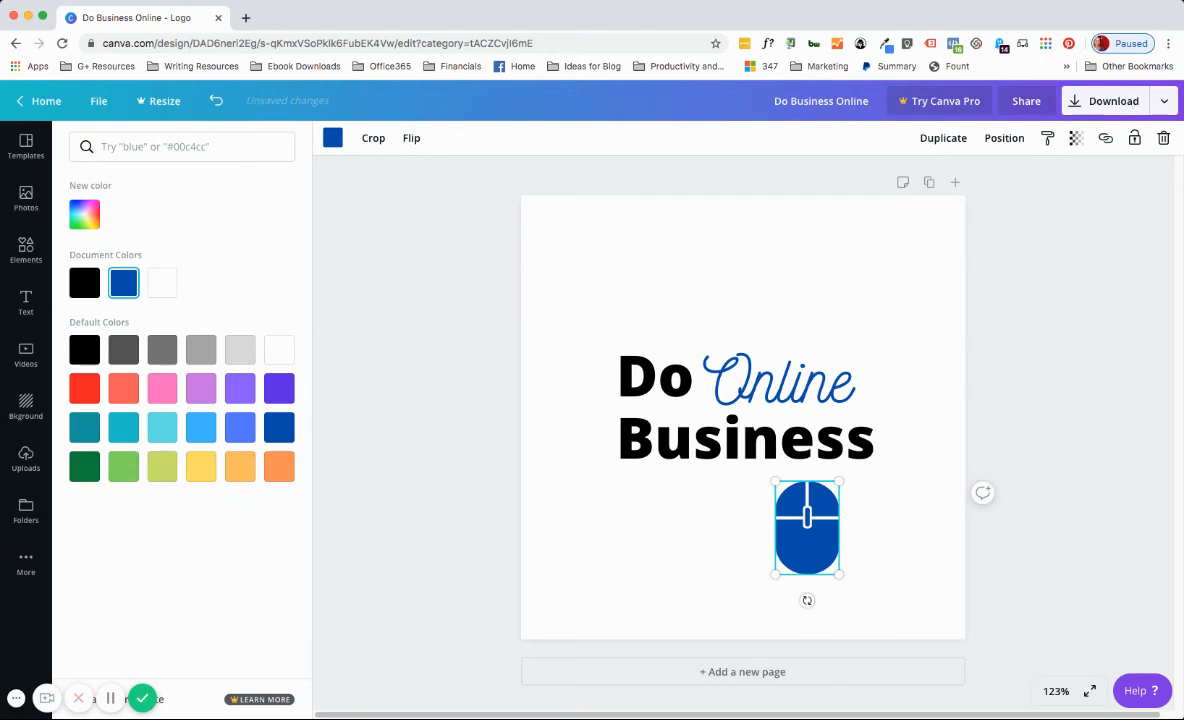
Shrink the blue mouse a little and try it centered above the "Do Business Online" text
{"action": "left_click_drag", "start_coordinate": [839, 574], "coordinate": [826, 555]}
{"action": "left_click", "coordinate": [858, 533]}
{"action": "left_click_drag", "start_coordinate": [757, 440], "coordinate": [762, 440]}
{"action": "left_click_drag", "start_coordinate": [786, 496], "coordinate": [722, 269]}
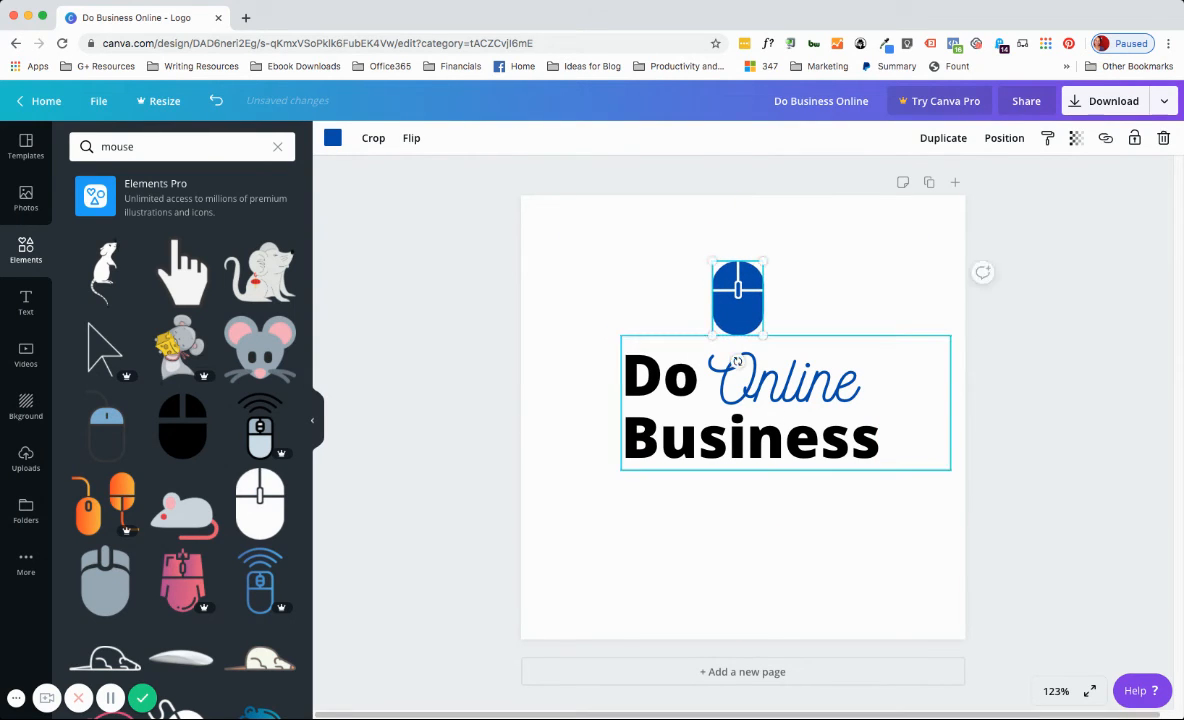
Shift the grouped text right and down, and place the blue mouse directly left of it, enlarged to the height of both lines
{"action": "left_click_drag", "start_coordinate": [745, 392], "coordinate": [814, 406]}
{"action": "left_click_drag", "start_coordinate": [738, 297], "coordinate": [631, 425]}
{"action": "left_click_drag", "start_coordinate": [732, 418], "coordinate": [715, 418]}
{"action": "mouse_move", "coordinate": [631, 425]}
{"action": "left_mouse_down"}
{"action": "mouse_move", "coordinate": [665, 363]}
{"action": "mouse_move", "coordinate": [623, 424]}
{"action": "left_mouse_up"}
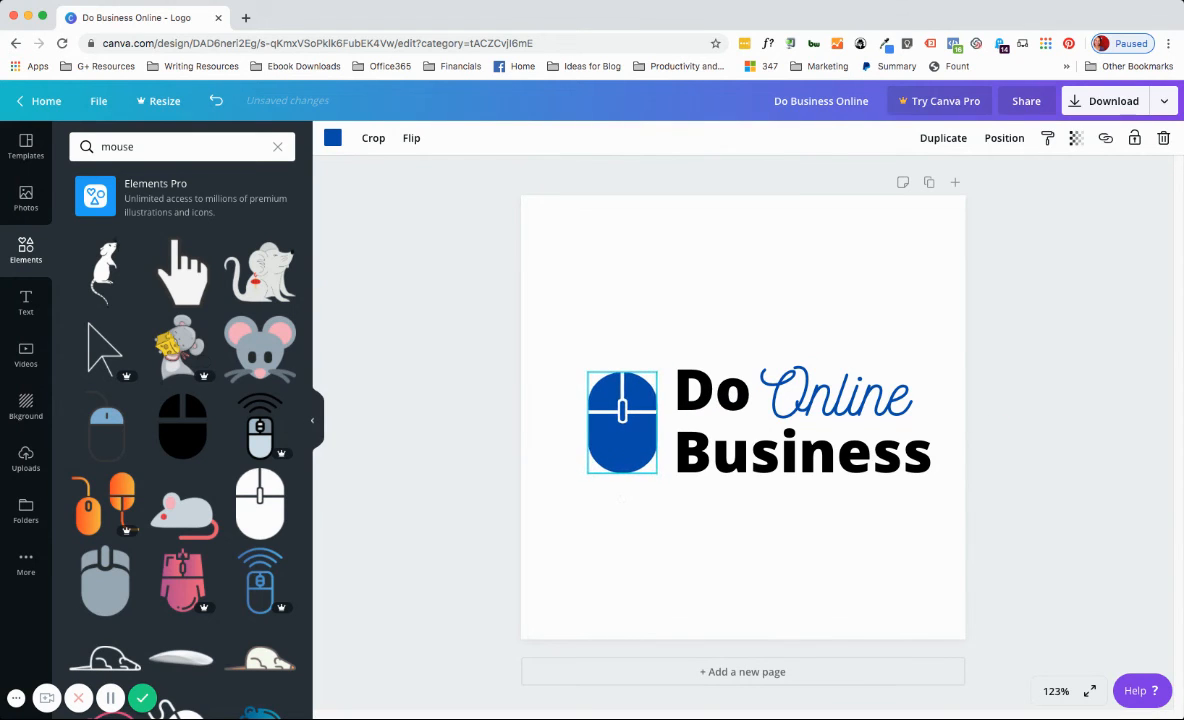
{"action": "left_click_drag", "start_coordinate": [732, 418], "coordinate": [728, 418]}
{"action": "left_click", "coordinate": [745, 560]}
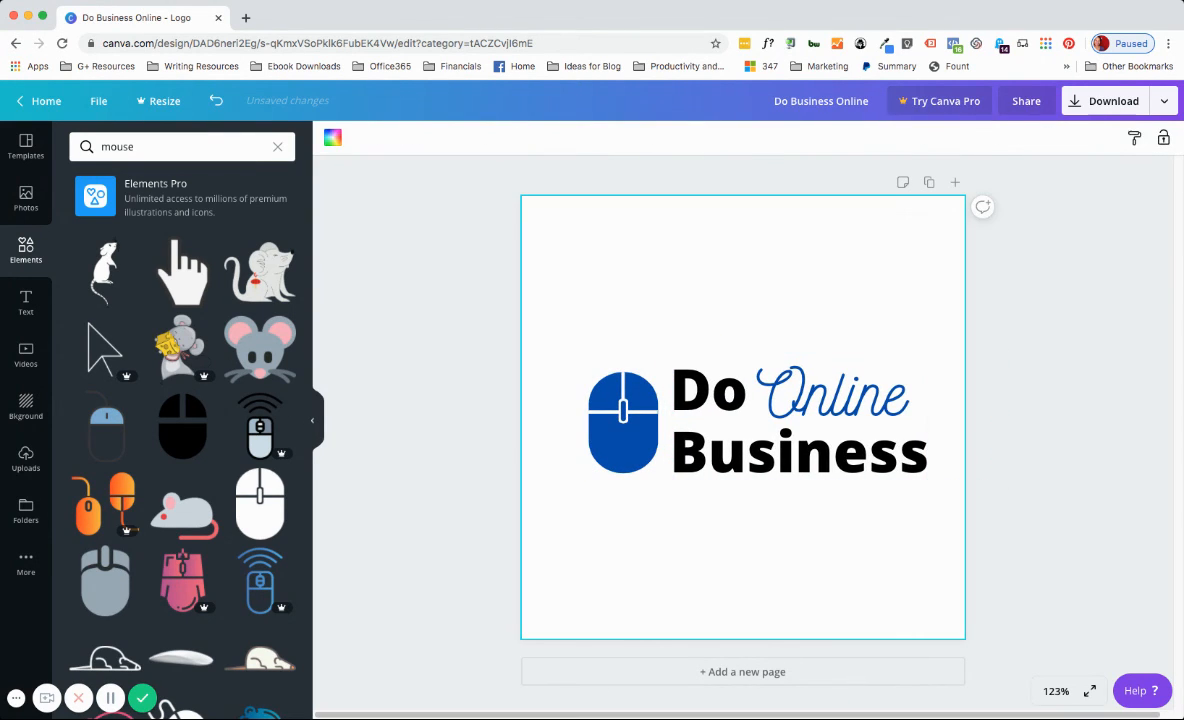
Fine-tune the horizontal positions of the blue mouse and the grouped text, leaving a narrow gap between them
{"action": "left_click_drag", "start_coordinate": [623, 424], "coordinate": [619, 424]}
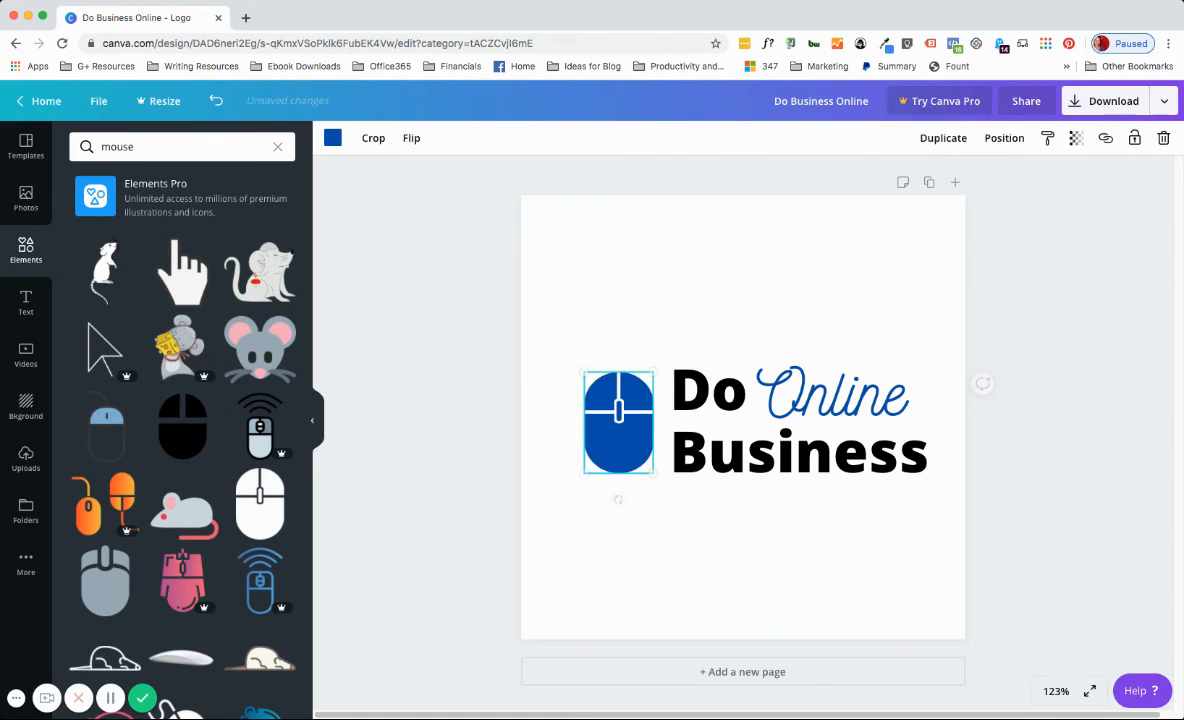
{"action": "left_click", "coordinate": [728, 420]}
{"action": "left_click_drag", "start_coordinate": [728, 420], "coordinate": [724, 420]}
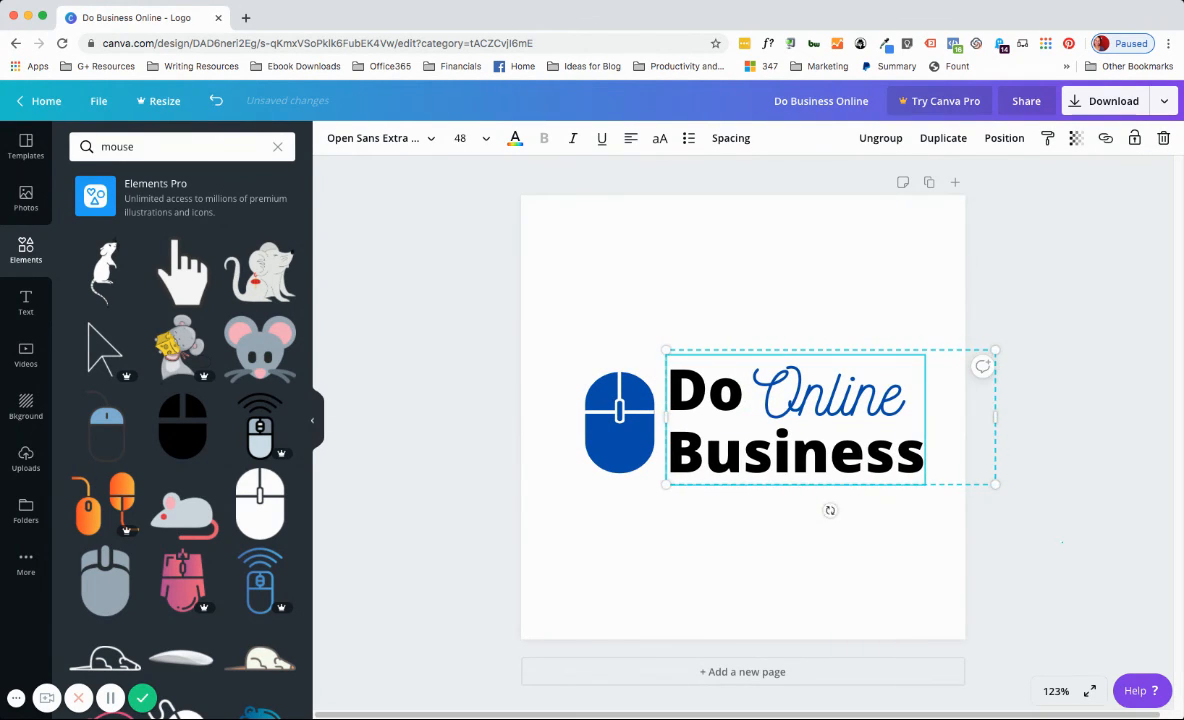
{"action": "left_click", "coordinate": [1060, 450]}
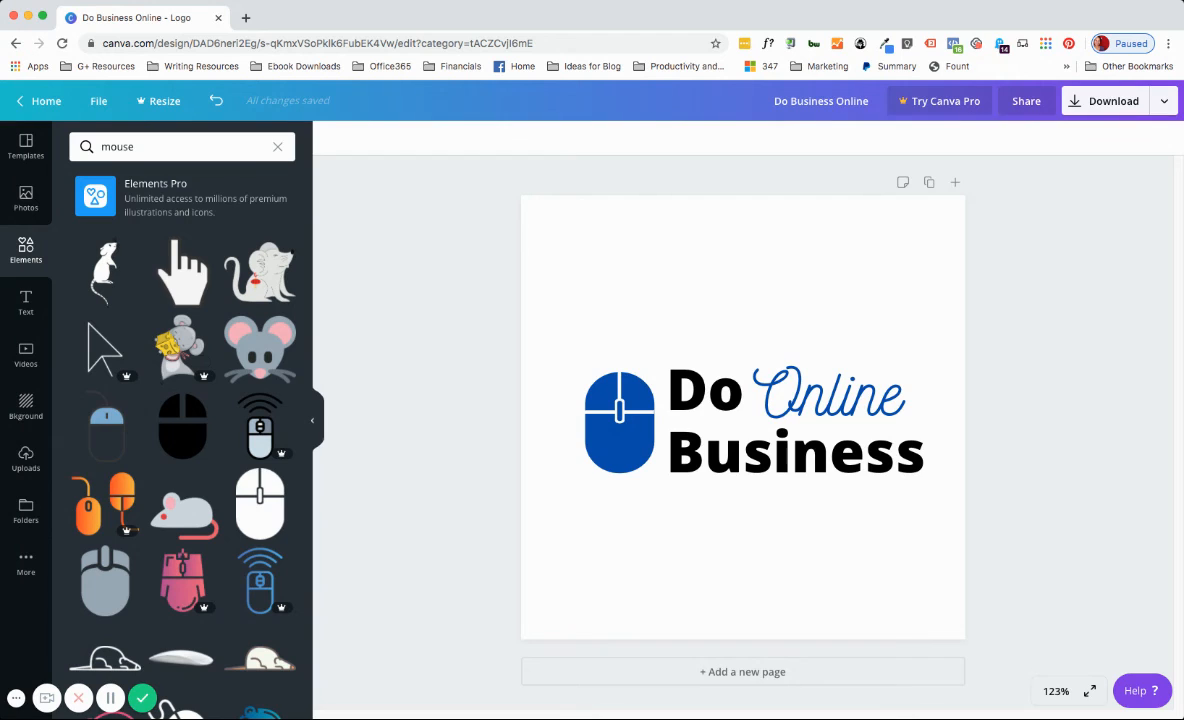
Try the yellow corrugated, blue chevron, bare-branch and rough white plaster images as the page background
{"action": "left_click", "coordinate": [26, 406]}
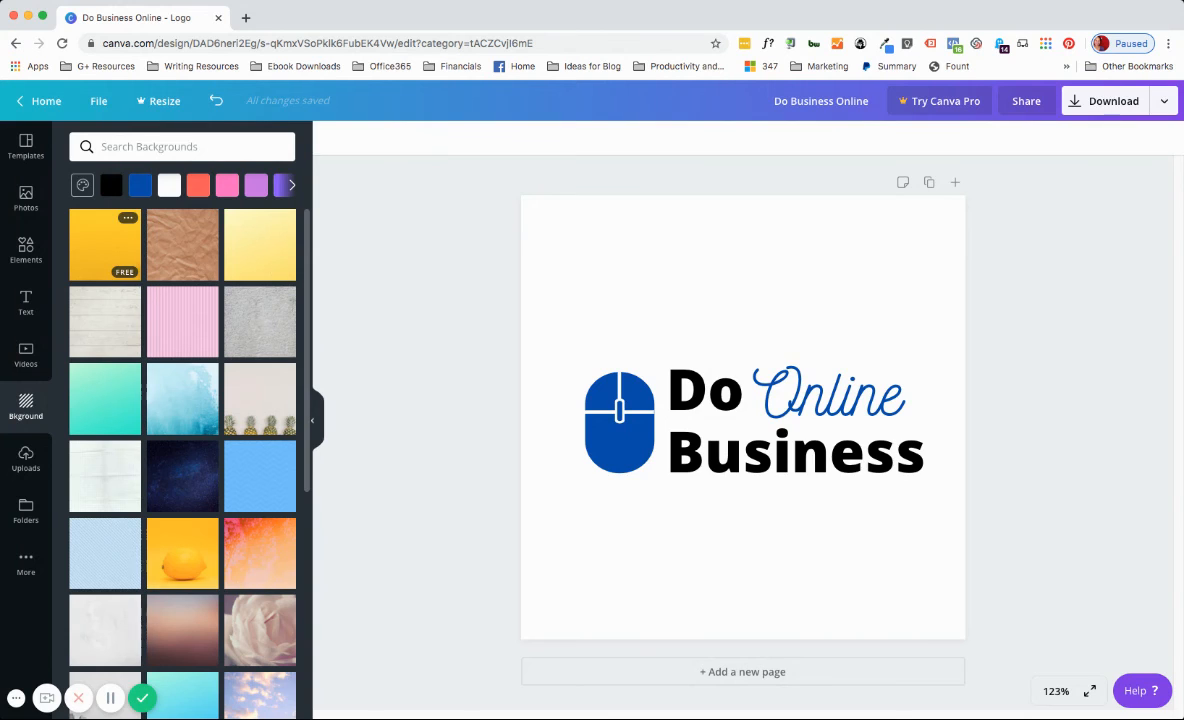
{"action": "left_click", "coordinate": [105, 245]}
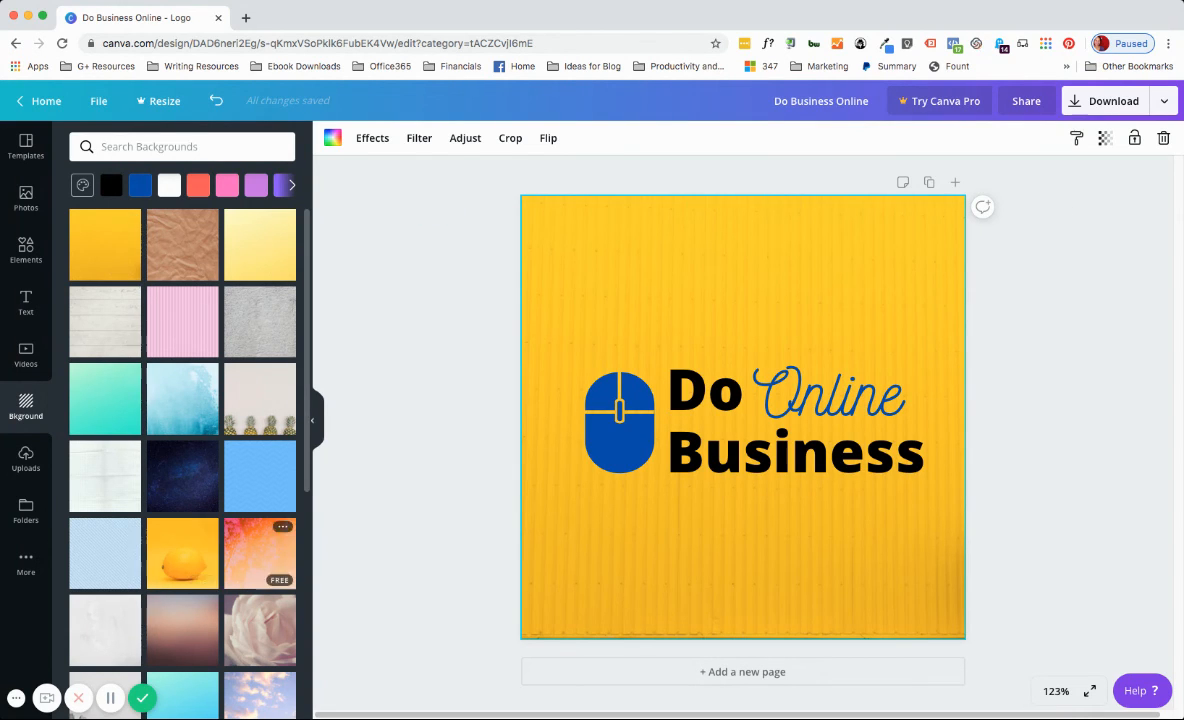
{"action": "left_click", "coordinate": [260, 477]}
{"action": "scroll", "coordinate": [182, 450], "scroll_direction": "down", "scroll_amount": 5}
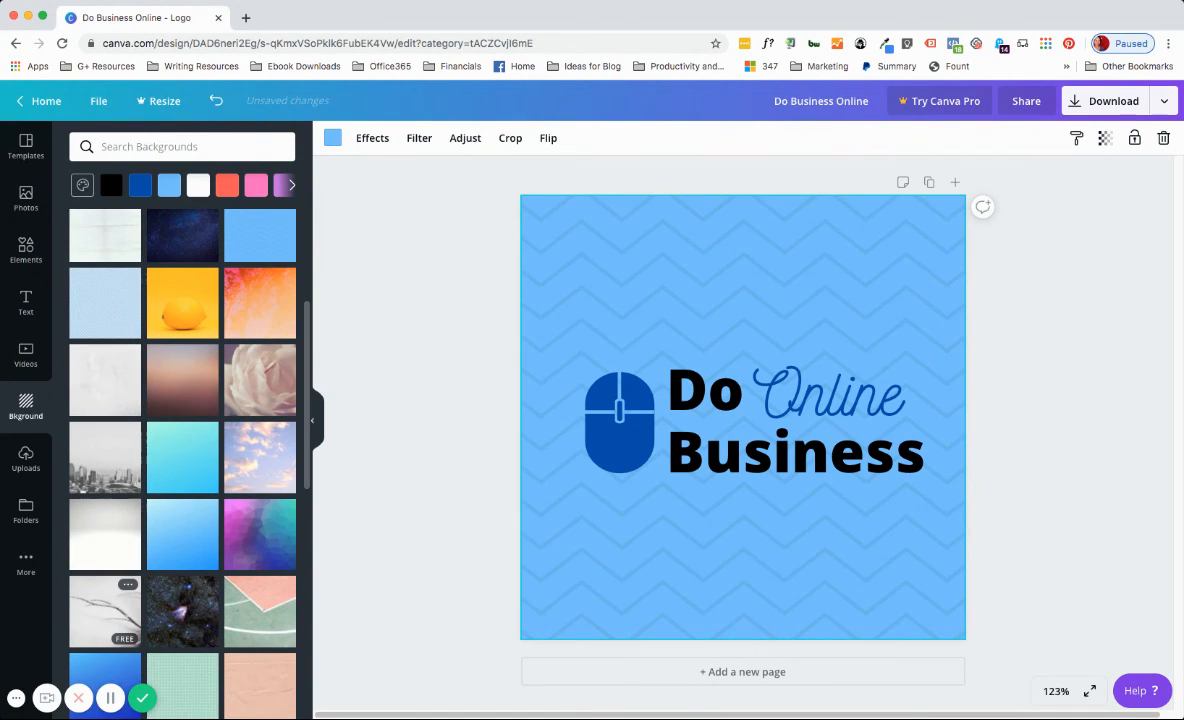
{"action": "left_click", "coordinate": [182, 610]}
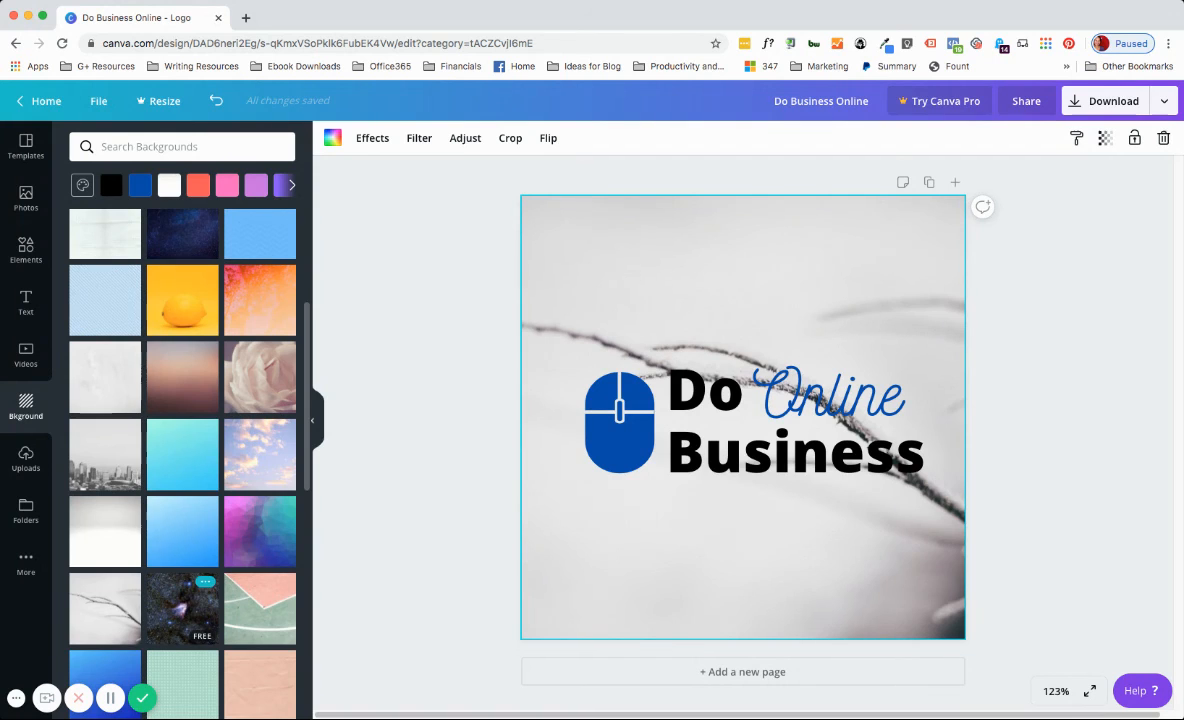
{"action": "scroll", "coordinate": [182, 600], "scroll_direction": "down", "scroll_amount": 8}
{"action": "left_click", "coordinate": [182, 451]}
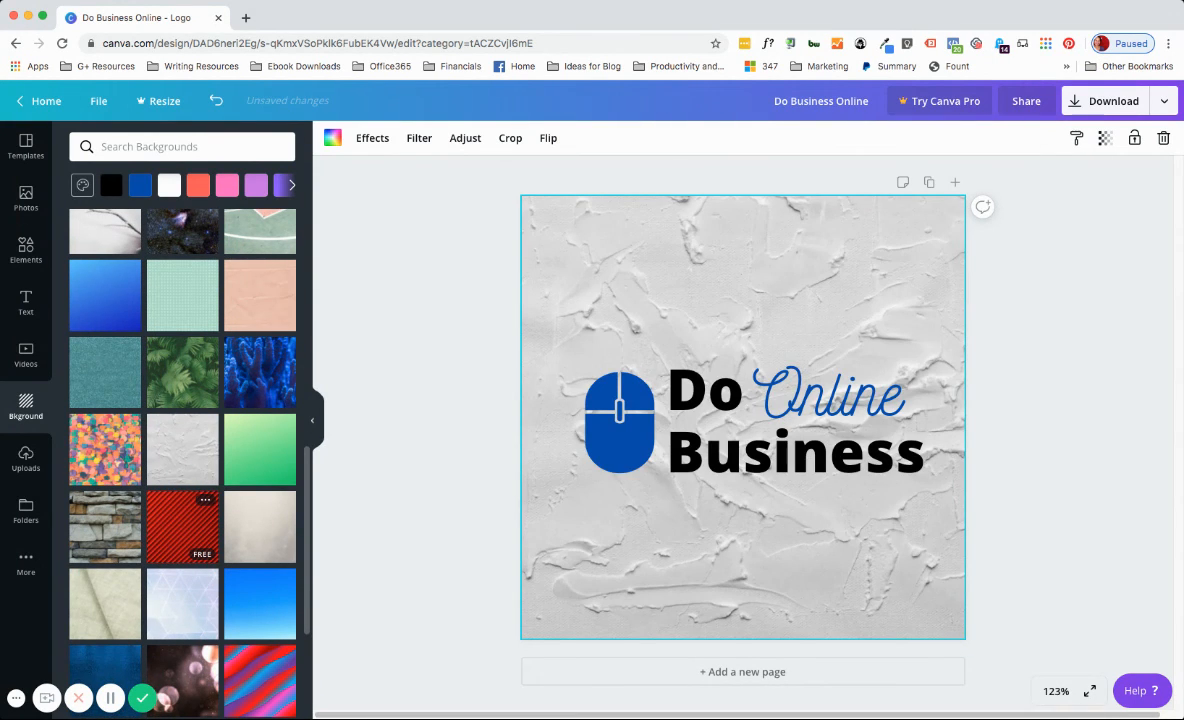
Browse the remaining backgrounds and apply the weathered light-blue-to-teal texture to the page
{"action": "scroll", "coordinate": [182, 500], "scroll_direction": "down", "scroll_amount": 10}
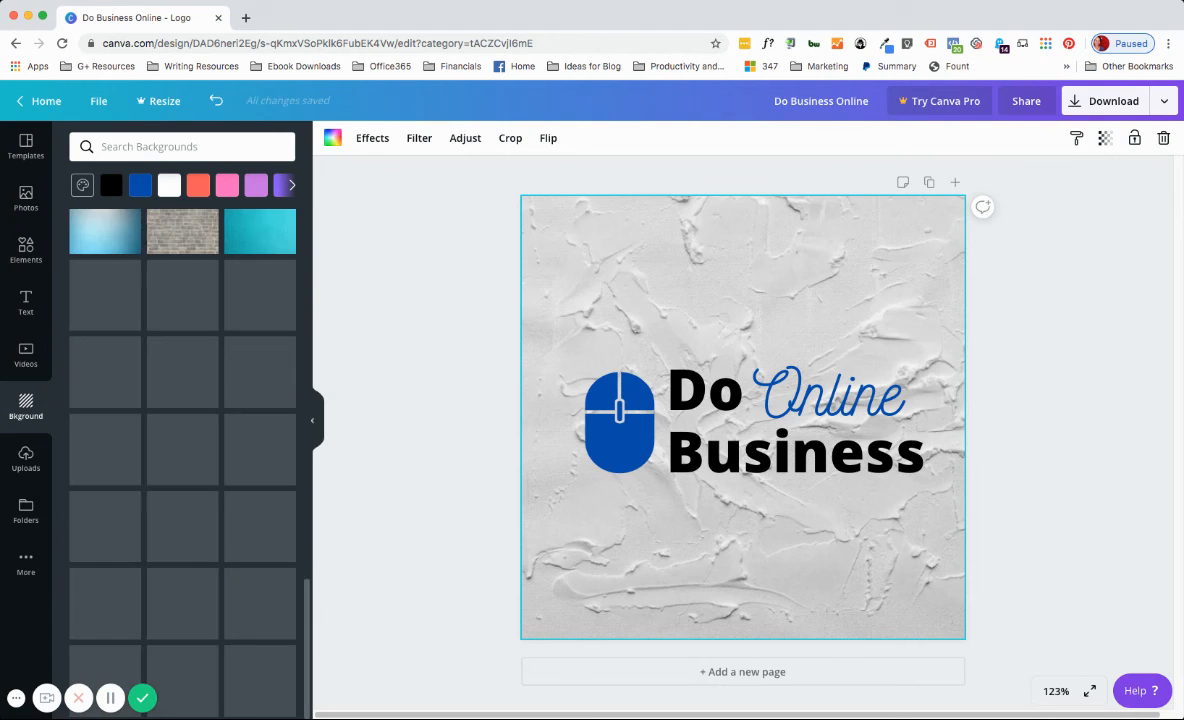
{"action": "scroll", "coordinate": [182, 500], "scroll_direction": "down", "scroll_amount": 10}
{"action": "scroll", "coordinate": [182, 450], "scroll_direction": "up", "scroll_amount": 15}
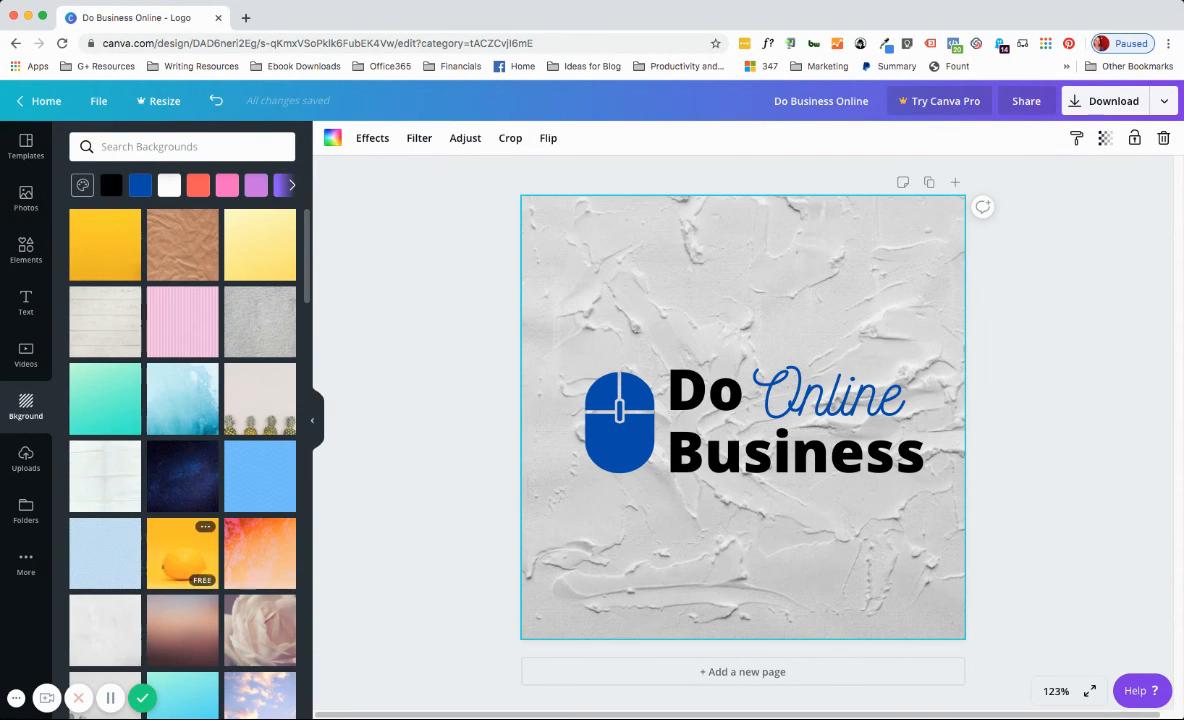
{"action": "left_click", "coordinate": [182, 399]}
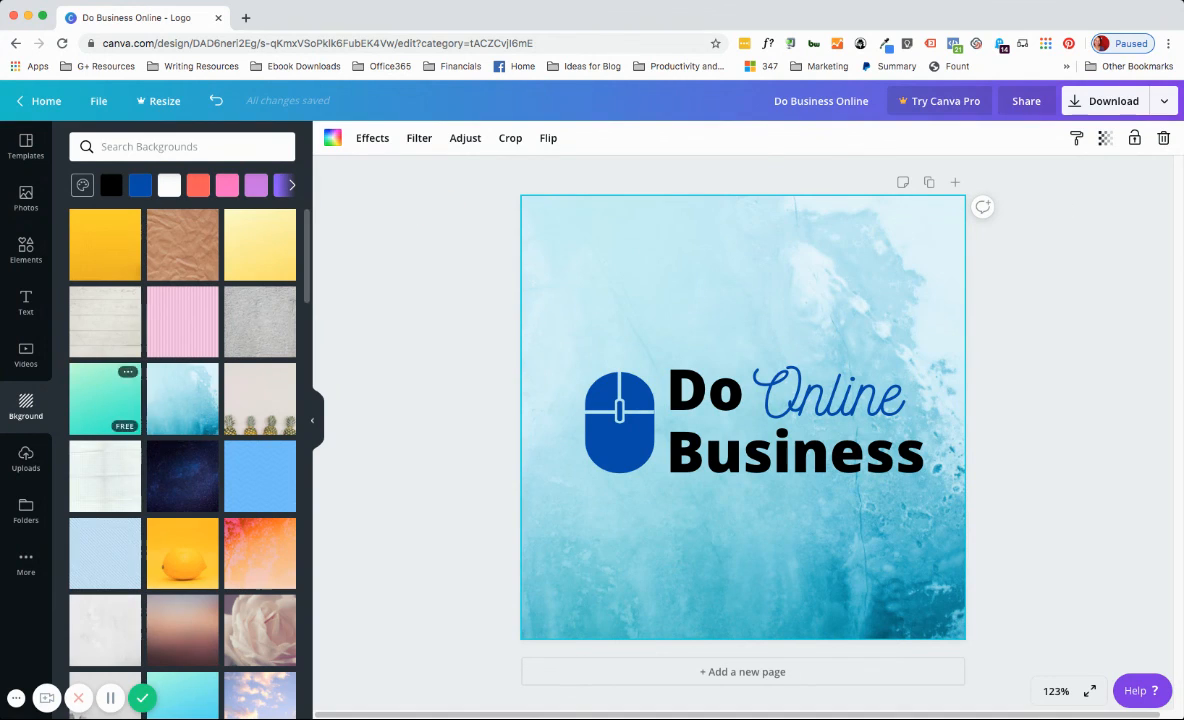
Replace the textured page background with plain white and download the logo design as a PNG image
{"action": "left_click", "coordinate": [169, 185]}
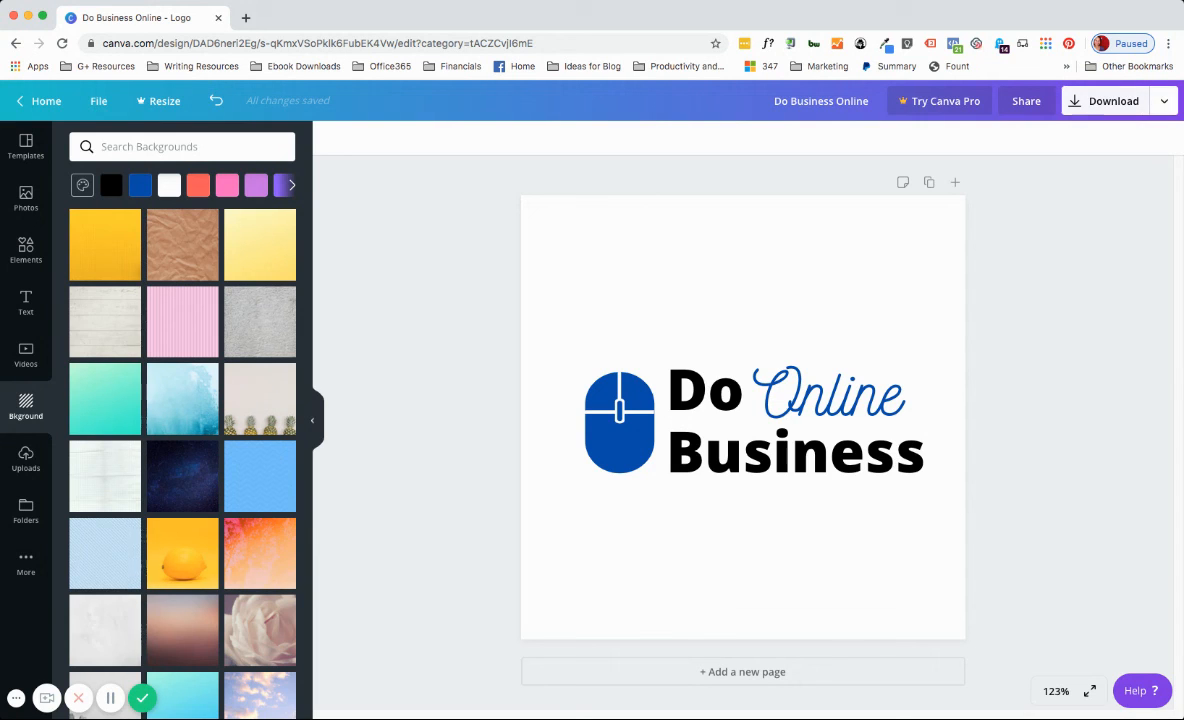
{"action": "left_click", "coordinate": [1164, 101]}
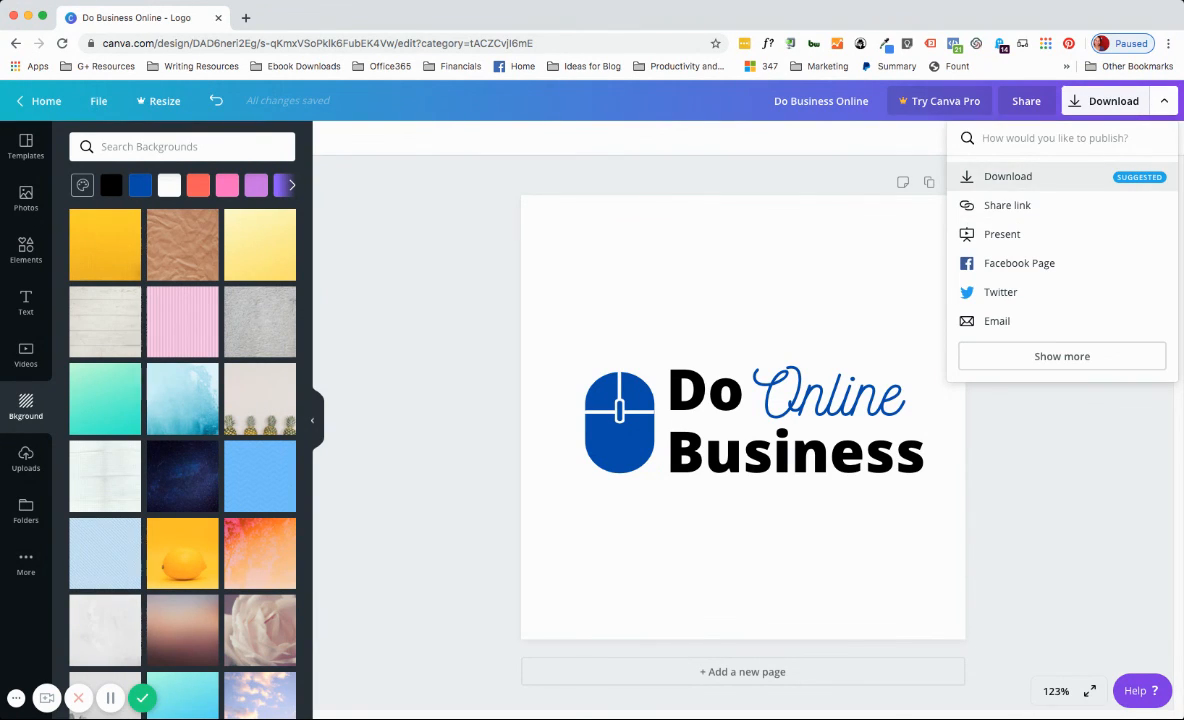
{"action": "left_click", "coordinate": [1008, 176]}
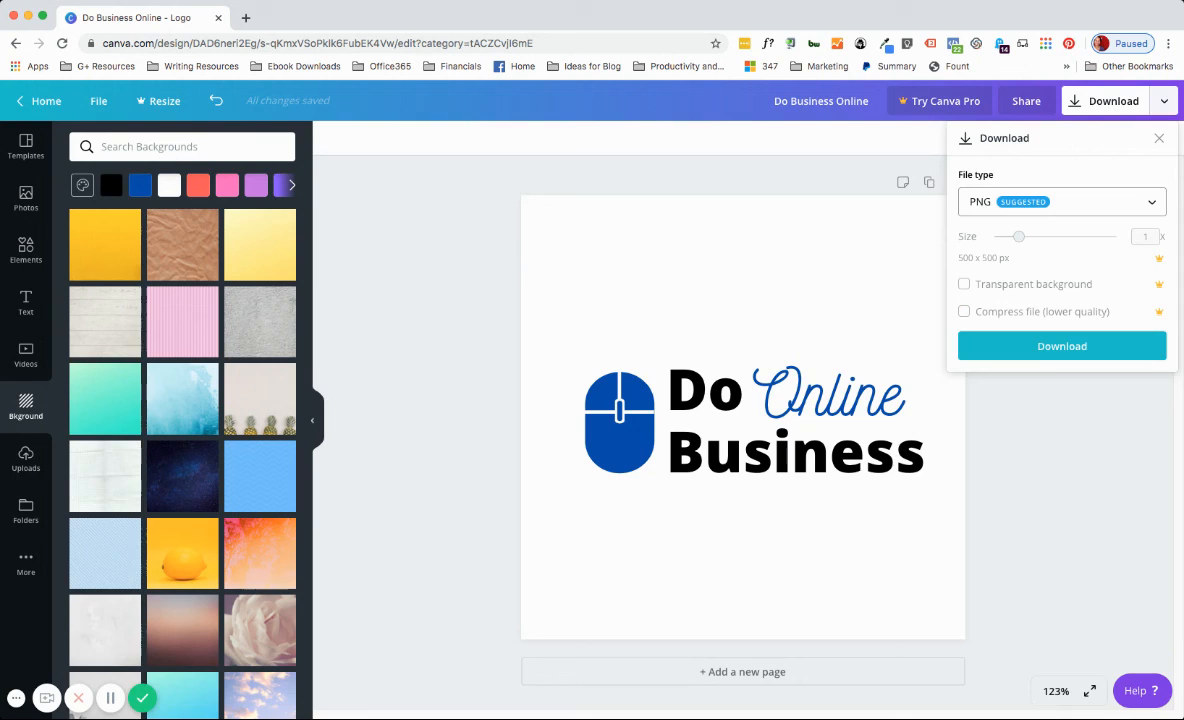
{"action": "left_click", "coordinate": [1062, 202]}
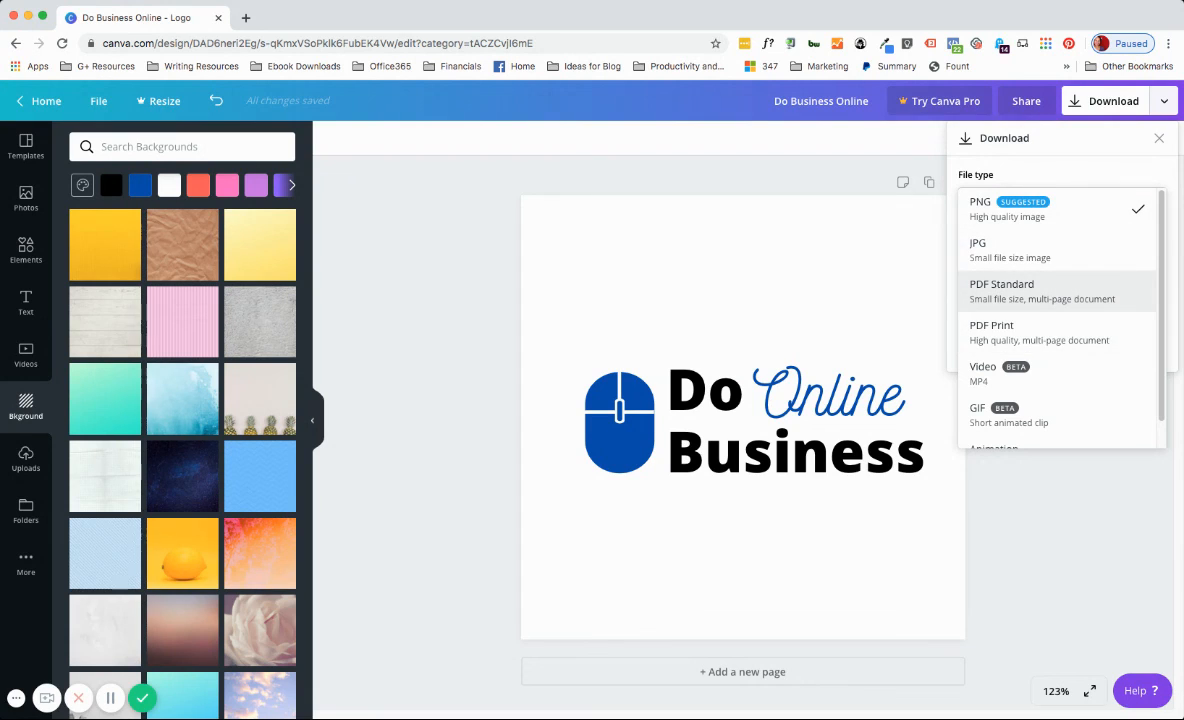
{"action": "scroll", "coordinate": [1060, 410], "scroll_direction": "down", "scroll_amount": 1}
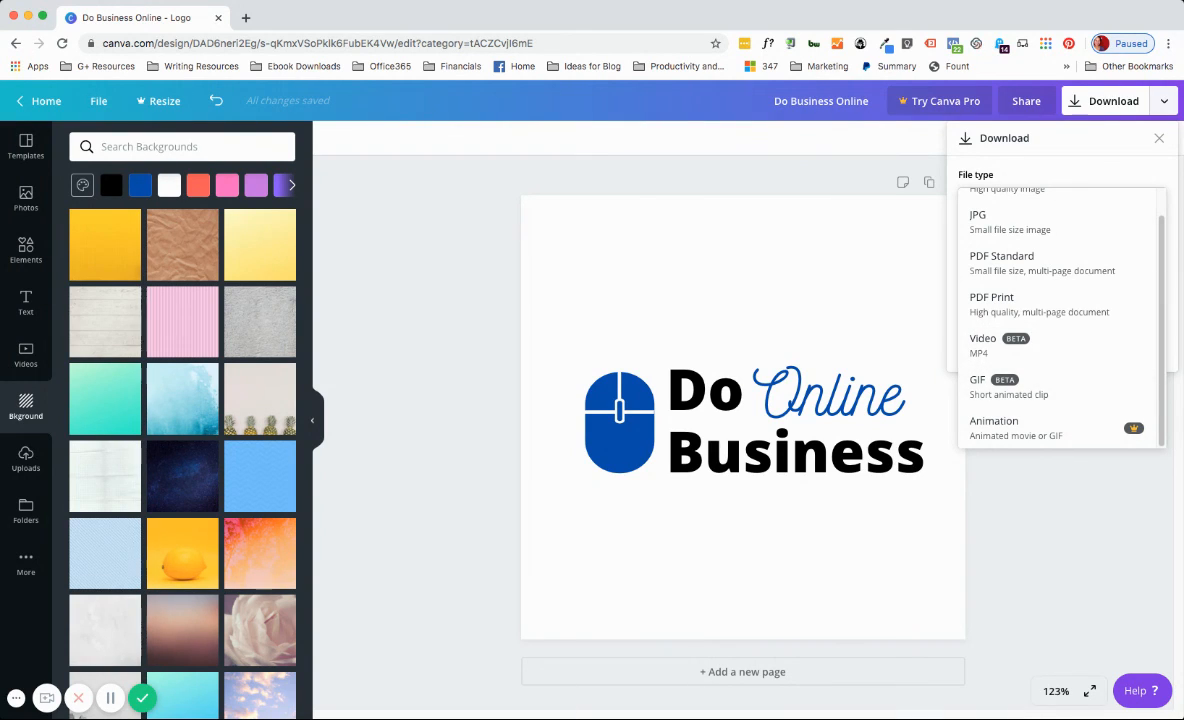
{"action": "scroll", "coordinate": [1060, 414], "scroll_direction": "up", "scroll_amount": 1}
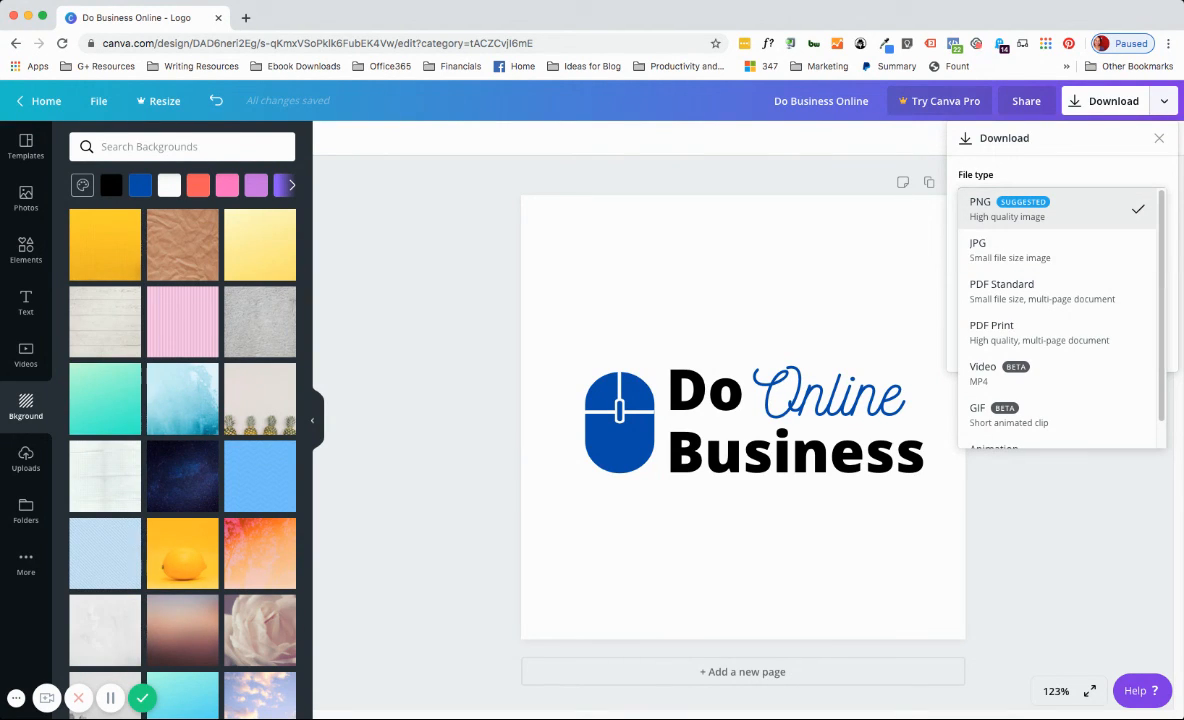
{"action": "left_click", "coordinate": [1040, 209]}
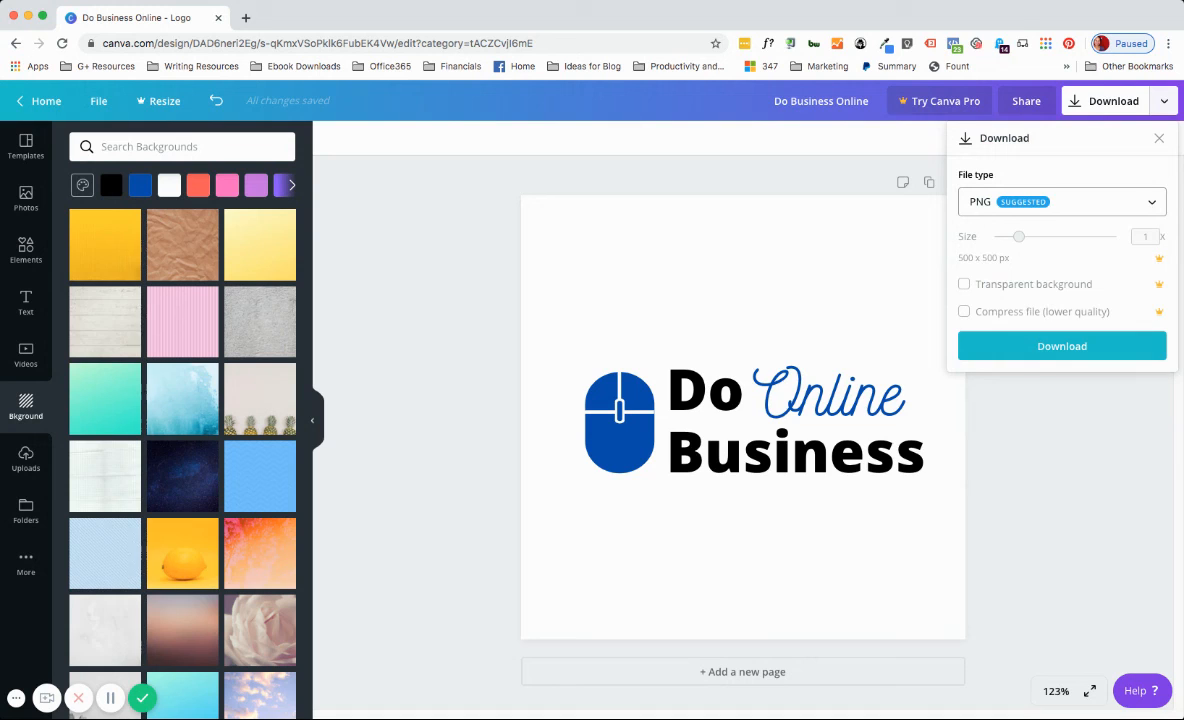
{"action": "left_click", "coordinate": [1062, 346]}
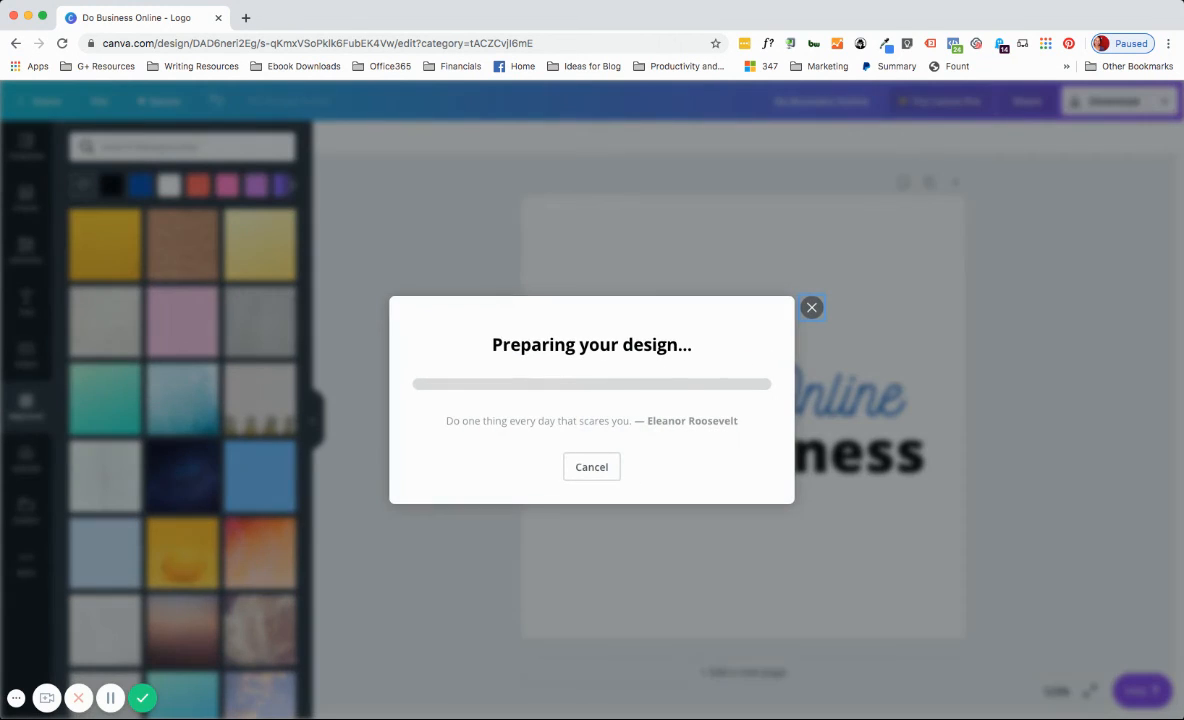